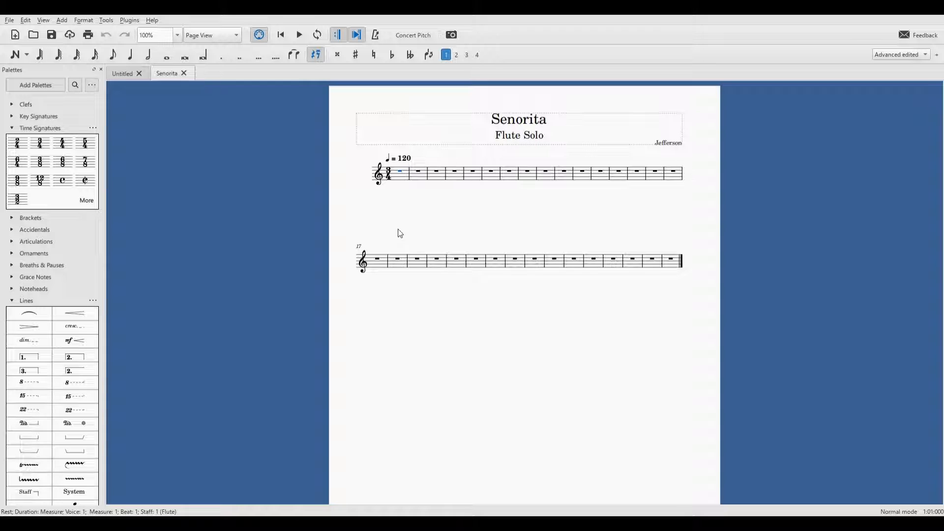
# - Apply a 4/4 time signature starting at the second measure of the flute staff
pyautogui.click(64, 149)
pyautogui.moveTo(65, 148)
pyautogui.mouseDown()
pyautogui.moveTo(67, 175)
pyautogui.moveTo(63, 133)
pyautogui.moveTo(74, 142)
pyautogui.moveTo(46, 141)
pyautogui.moveTo(86, 143)
pyautogui.moveTo(192, 212)
pyautogui.moveTo(408, 194)
pyautogui.moveTo(419, 177)
pyautogui.mouseUp()
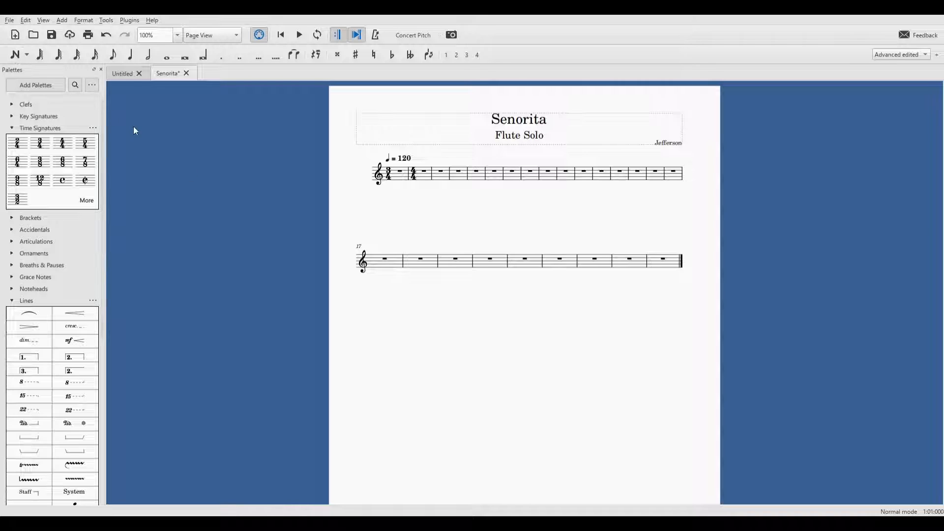
pyautogui.click(13, 56)
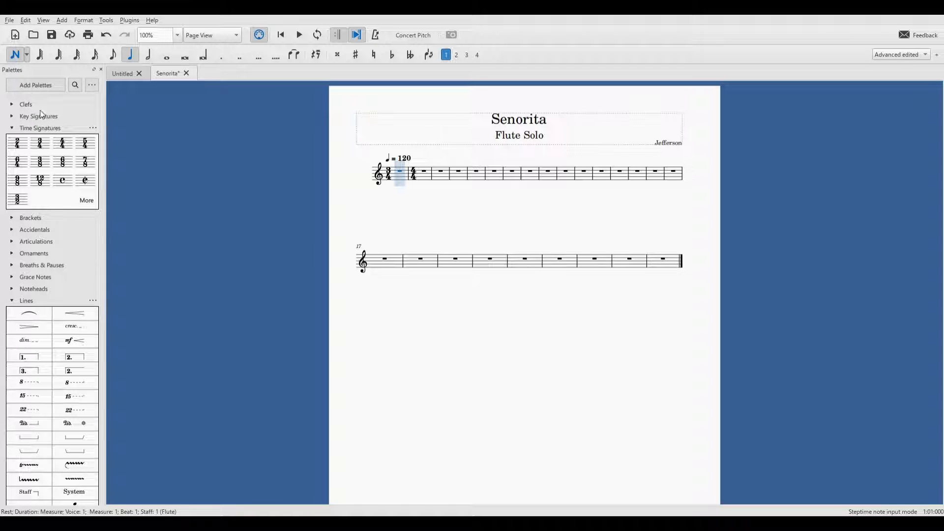
pyautogui.click(16, 57)
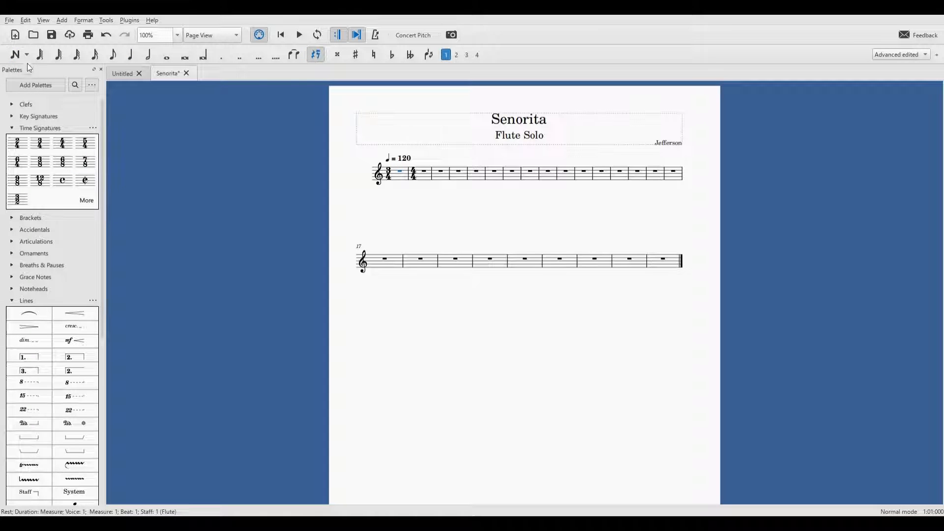
pyautogui.click(17, 56)
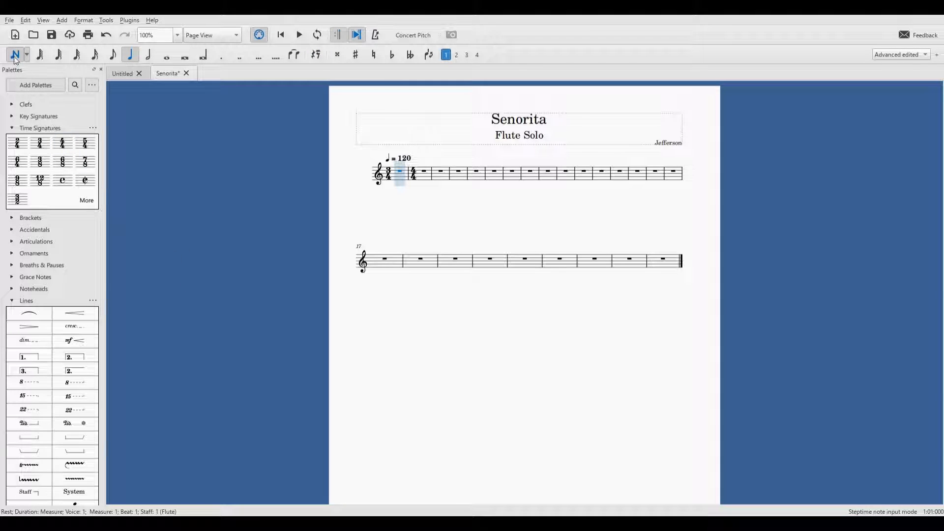
pyautogui.click(16, 59)
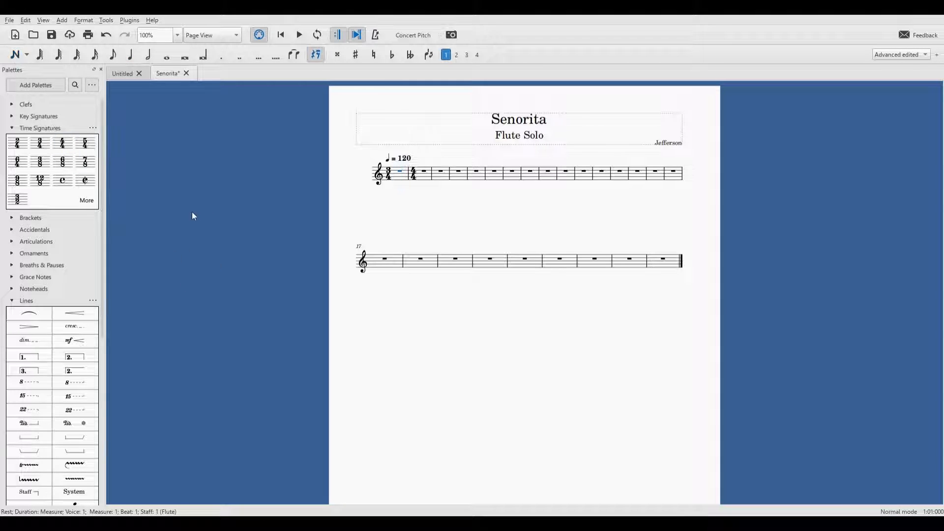
# - Enter an eighth rest at the start of measure 1
pyautogui.click(17, 55)
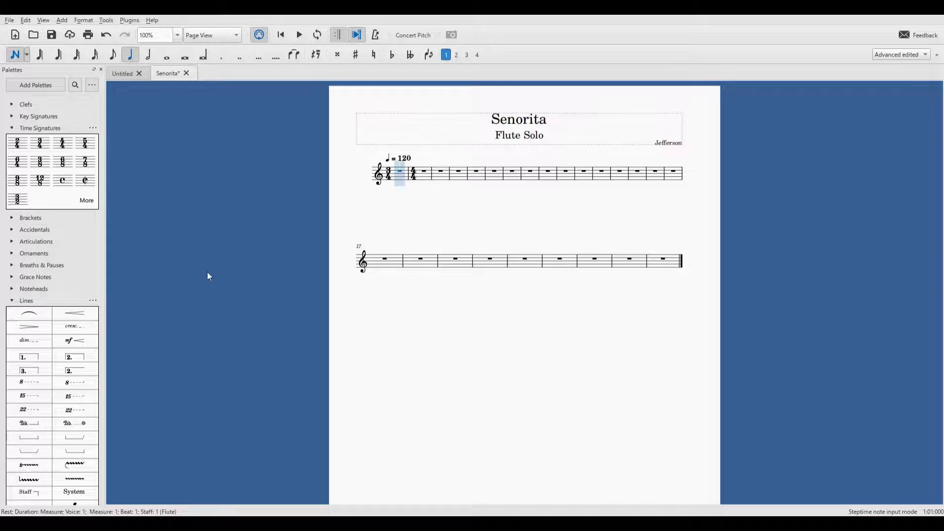
pyautogui.click(113, 55)
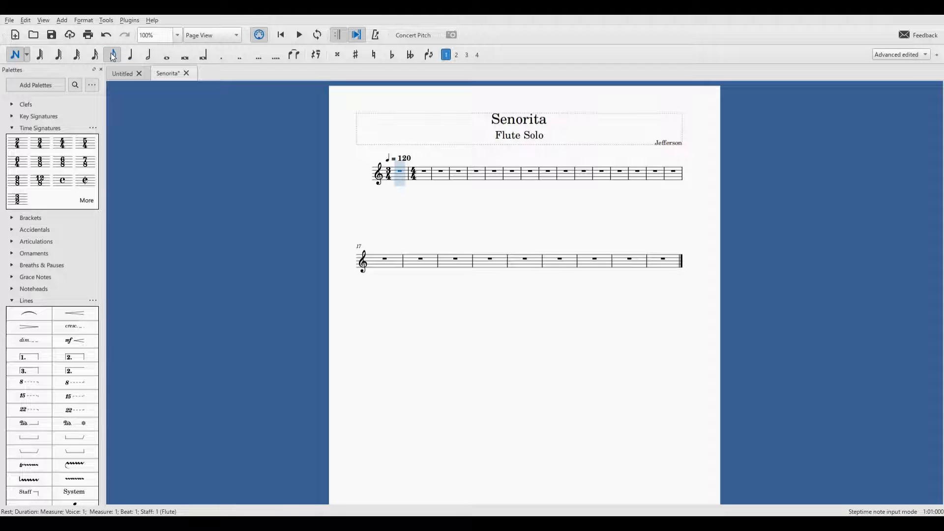
pyautogui.click(316, 55)
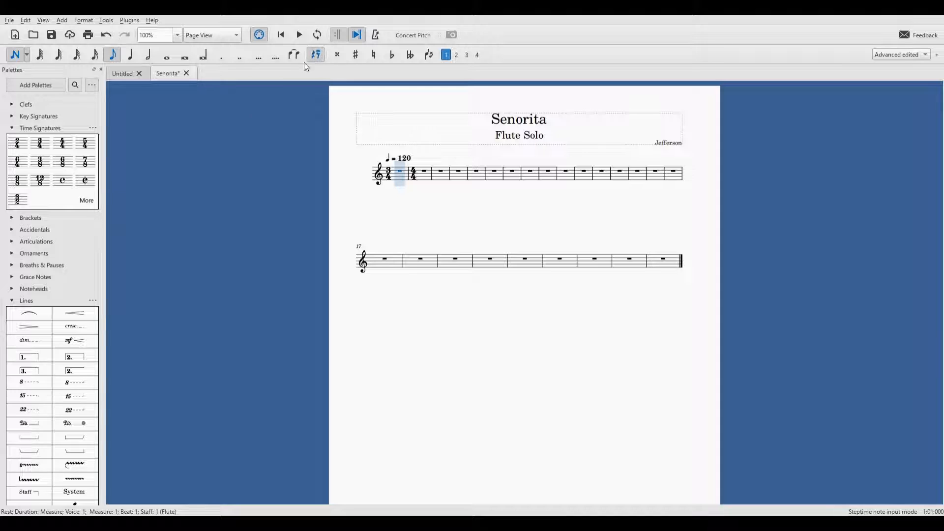
pyautogui.click(112, 55)
pyautogui.click(401, 179)
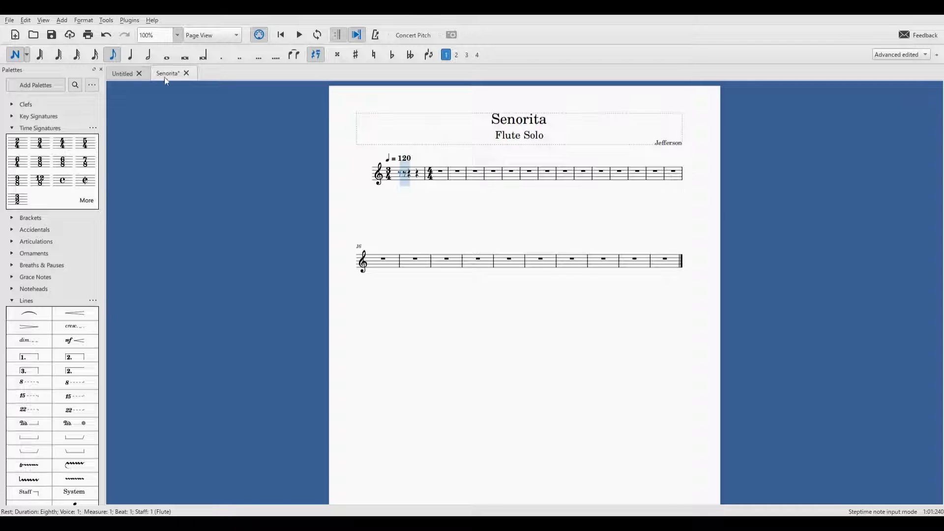
# - Set the score zoom to 150% and bring both staves fully into view
pyautogui.hotkey('ctrl', '+')
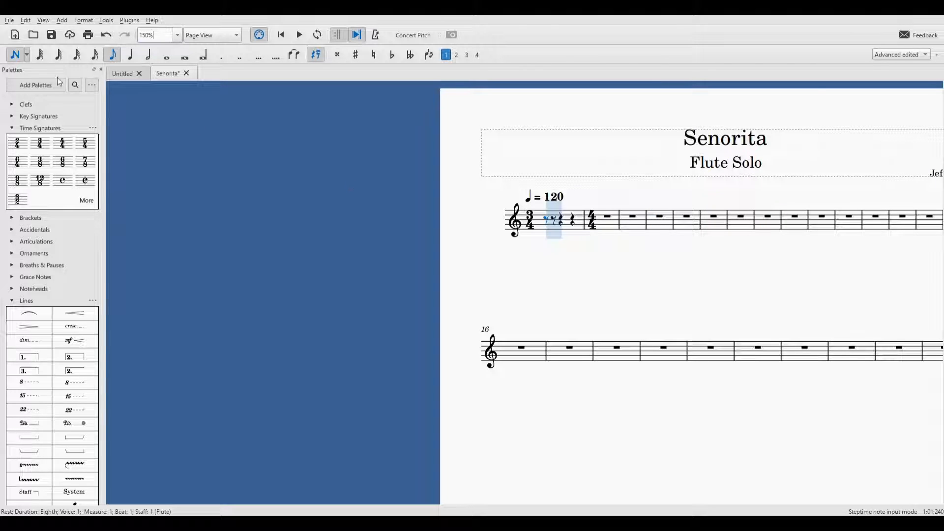
pyautogui.click(18, 58)
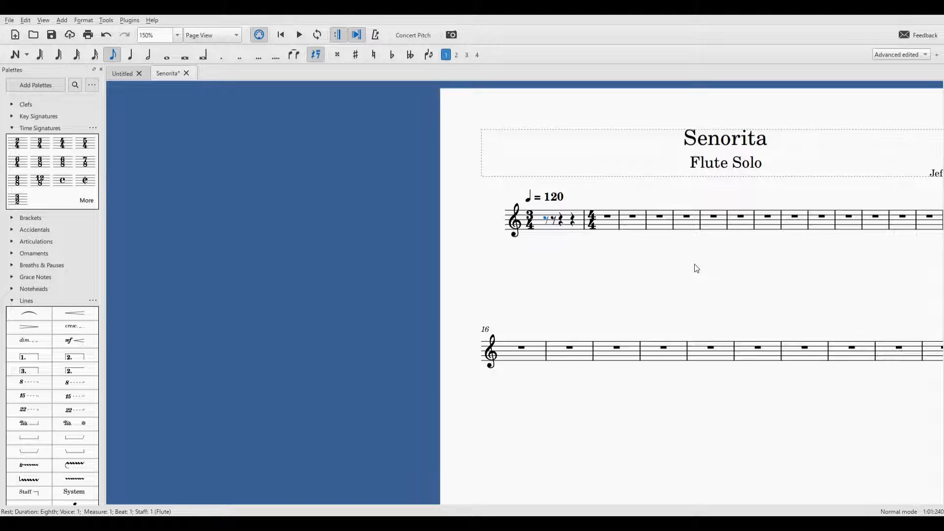
pyautogui.moveTo(634, 267); pyautogui.dragTo(382, 243)
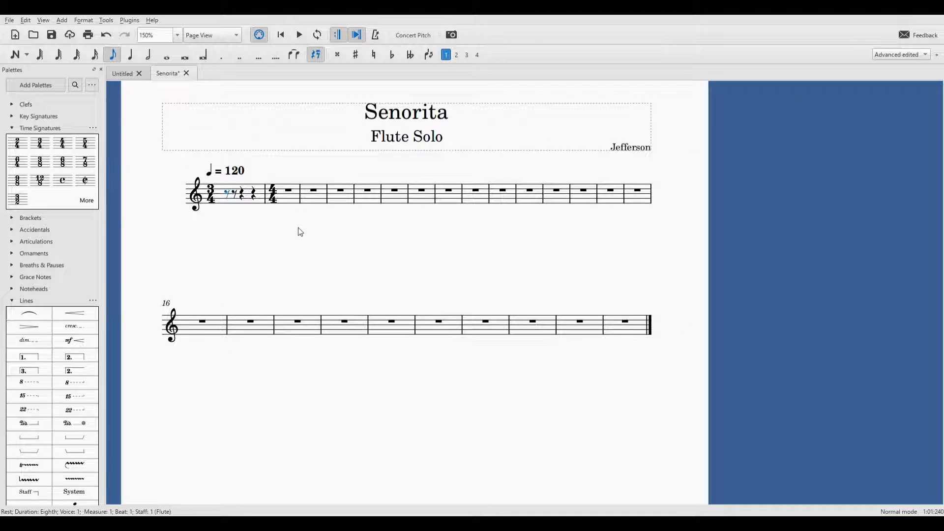
pyautogui.moveTo(295, 232); pyautogui.dragTo(290, 257)
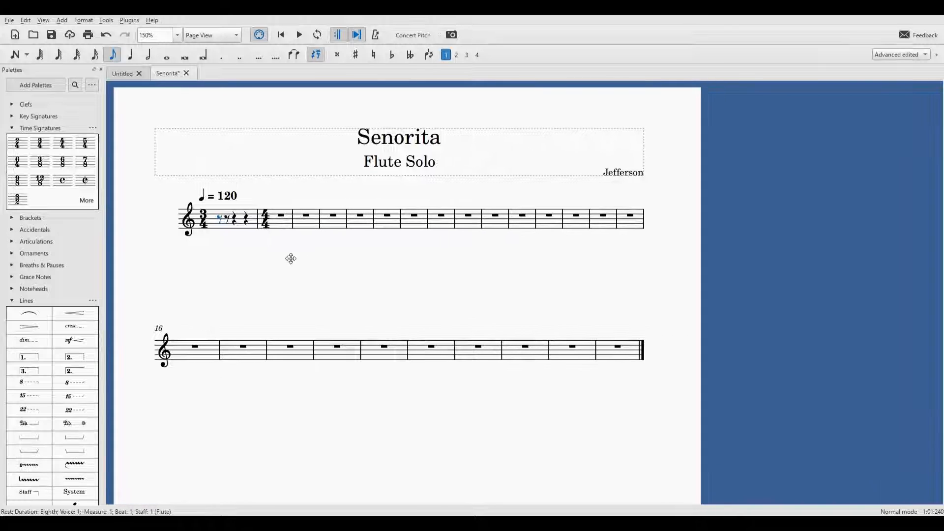
pyautogui.click(163, 62)
pyautogui.moveTo(266, 280); pyautogui.dragTo(572, 292)
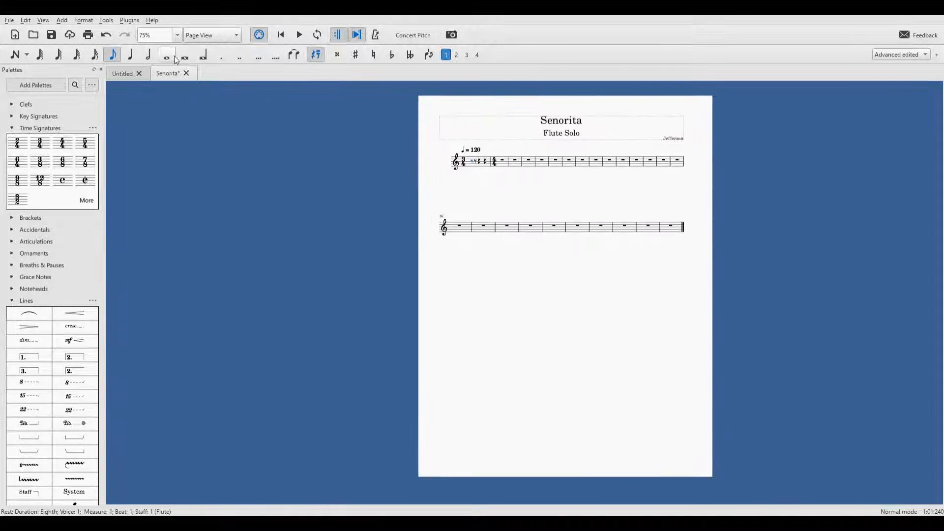
pyautogui.click(155, 82)
pyautogui.moveTo(866, 300); pyautogui.dragTo(256, 274)
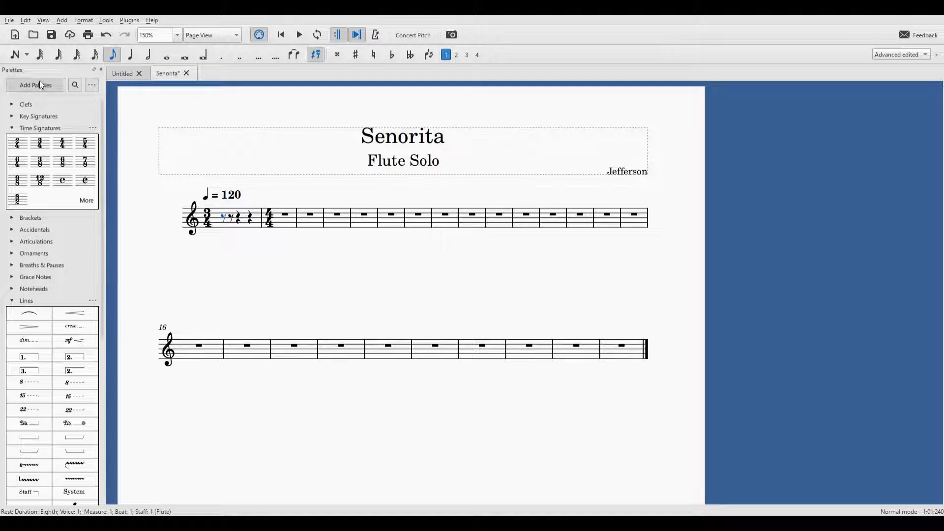
# - Enter eighth notes B5, C6, B5, A5 and B5 after the eighth rest in measure 1
pyautogui.click(17, 59)
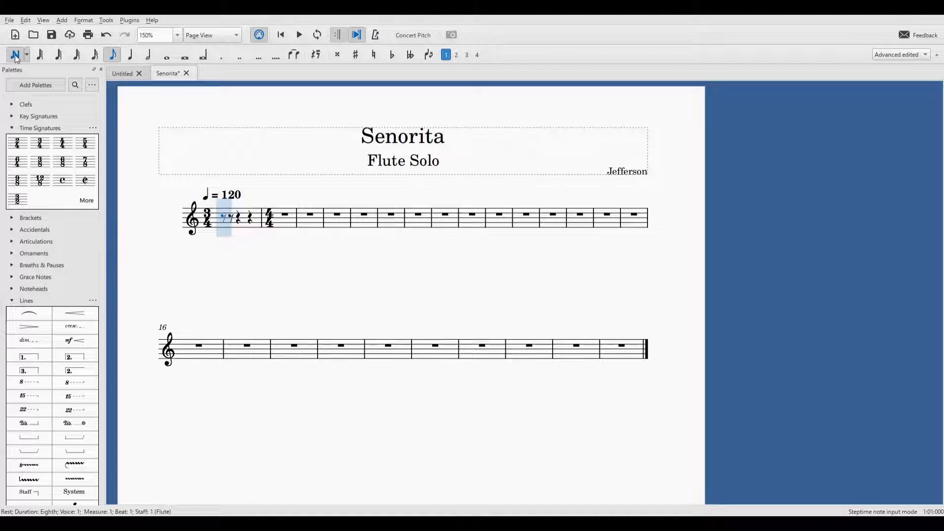
pyautogui.click(231, 202)
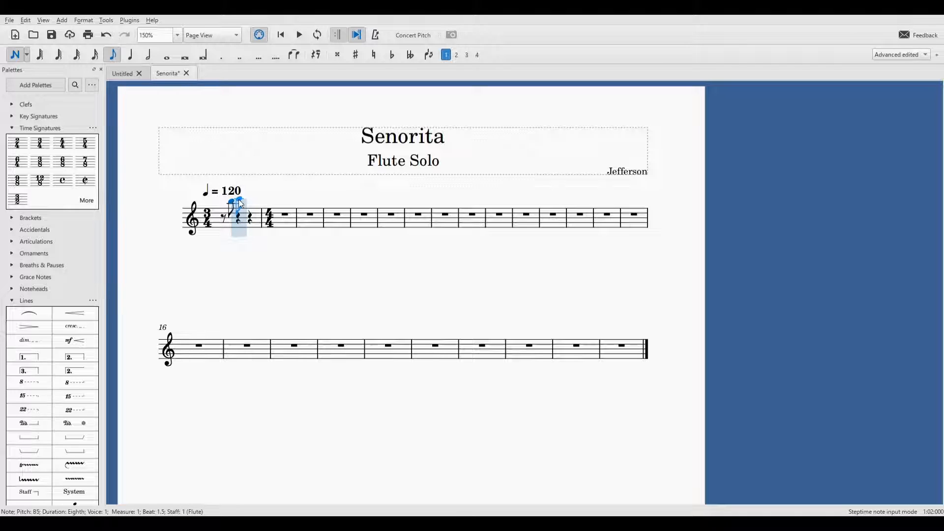
pyautogui.click(238, 200)
pyautogui.click(257, 201)
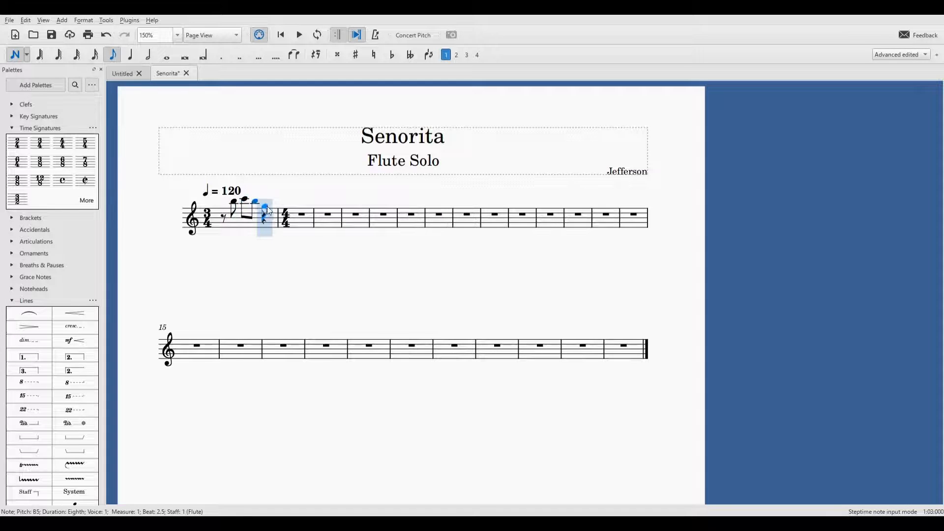
pyautogui.click(270, 204)
pyautogui.click(276, 201)
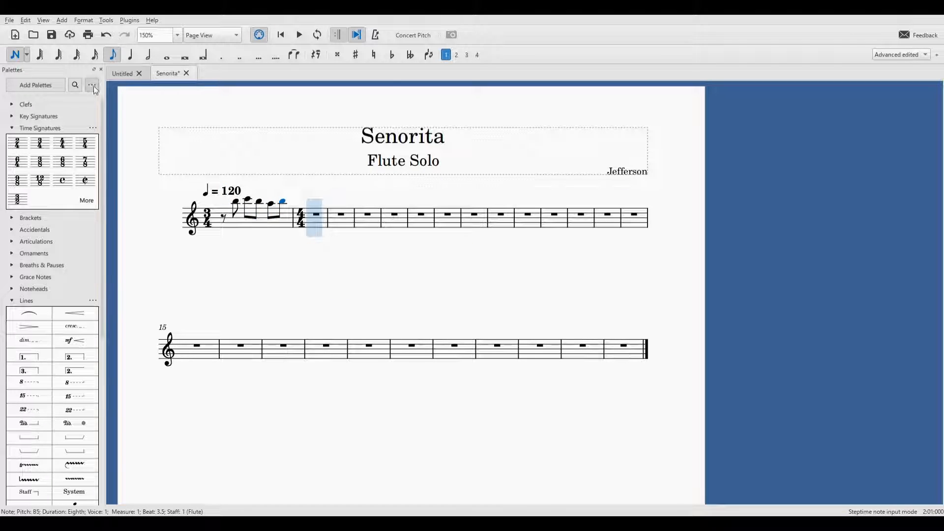
pyautogui.click(15, 54)
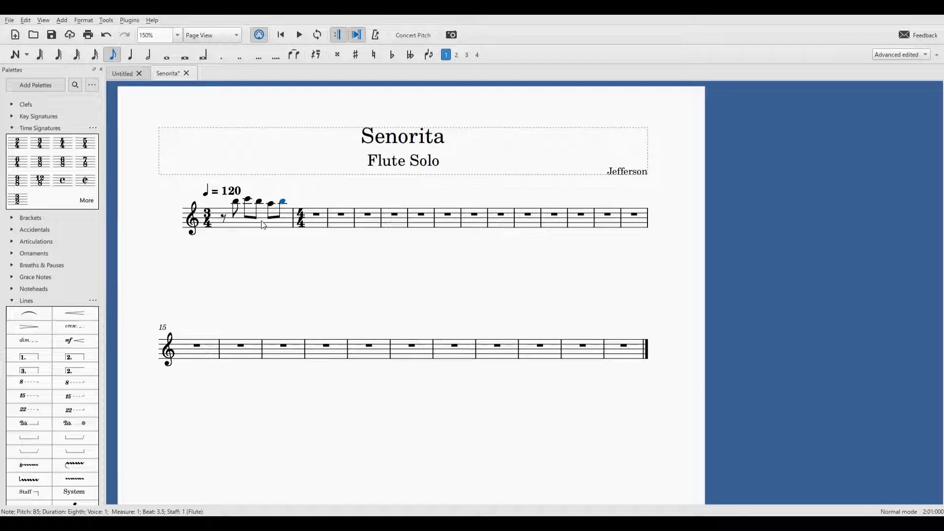
# - Undo the five eighth notes entered in measure 1, keeping the opening eighth rest
pyautogui.hotkey('ctrl', 'z')
pyautogui.hotkey('ctrl', 'z')
pyautogui.hotkey('ctrl', 'z')
pyautogui.hotkey('ctrl', 'z')
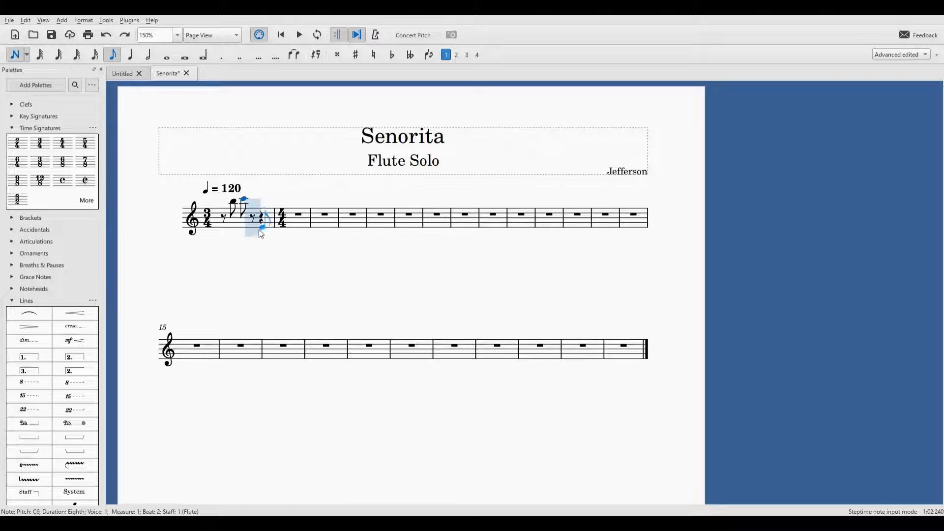
pyautogui.hotkey('ctrl', 'z')
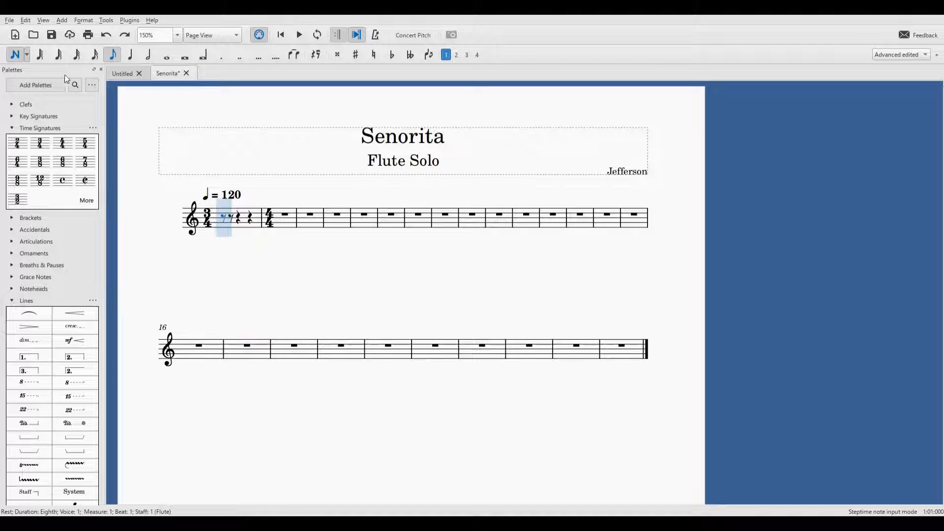
# - Fill the rest of measure 1 with five C5 eighth notes and leave note input
pyautogui.click(231, 215)
pyautogui.click(242, 215)
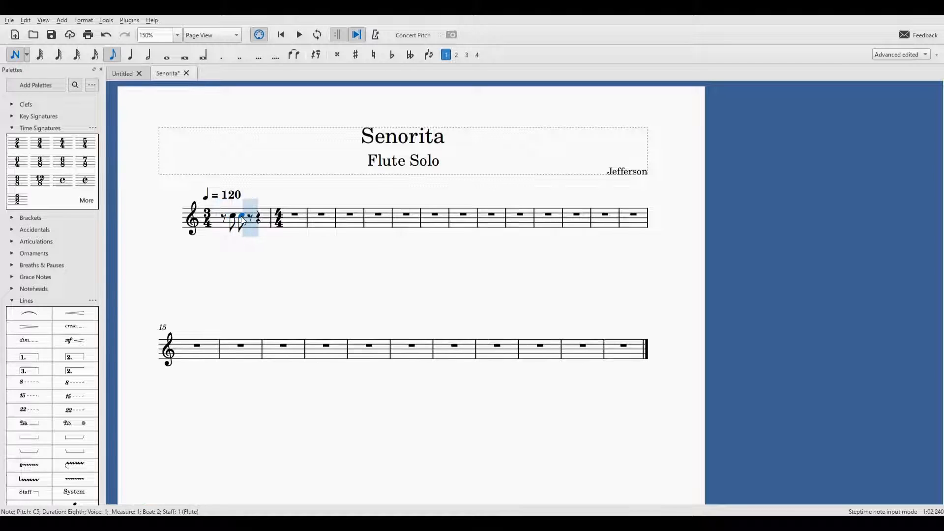
pyautogui.click(252, 215)
pyautogui.click(262, 216)
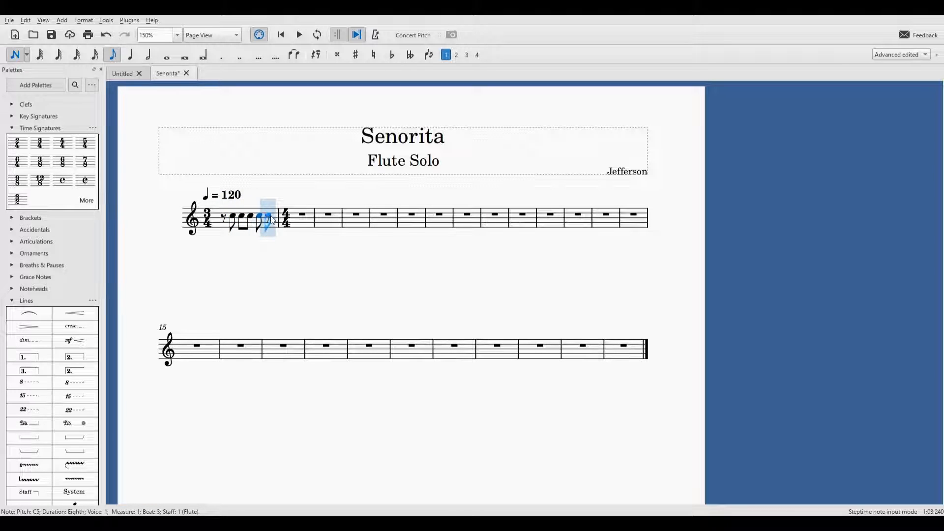
pyautogui.click(270, 215)
pyautogui.click(20, 57)
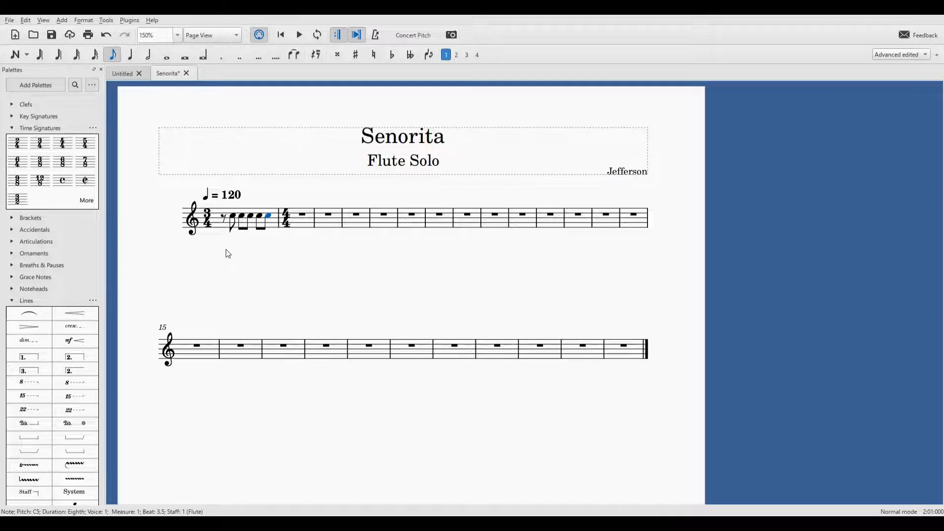
# - Raise the first eighth note in measure 1 to B5
pyautogui.press('Left')
pyautogui.press('Left')
pyautogui.press('Left')
pyautogui.press('Left')
pyautogui.press('Up')
pyautogui.press('Up')
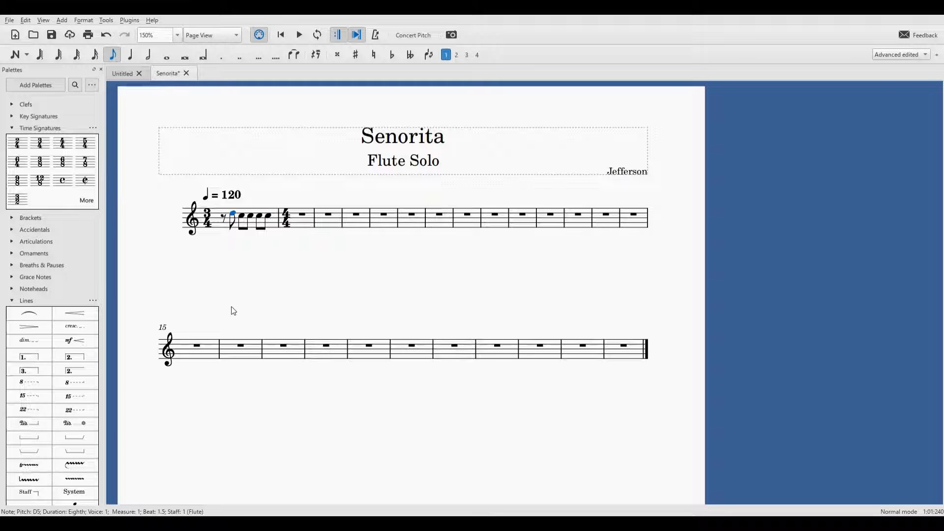
pyautogui.press('Down')
pyautogui.press('Down')
pyautogui.press('Down')
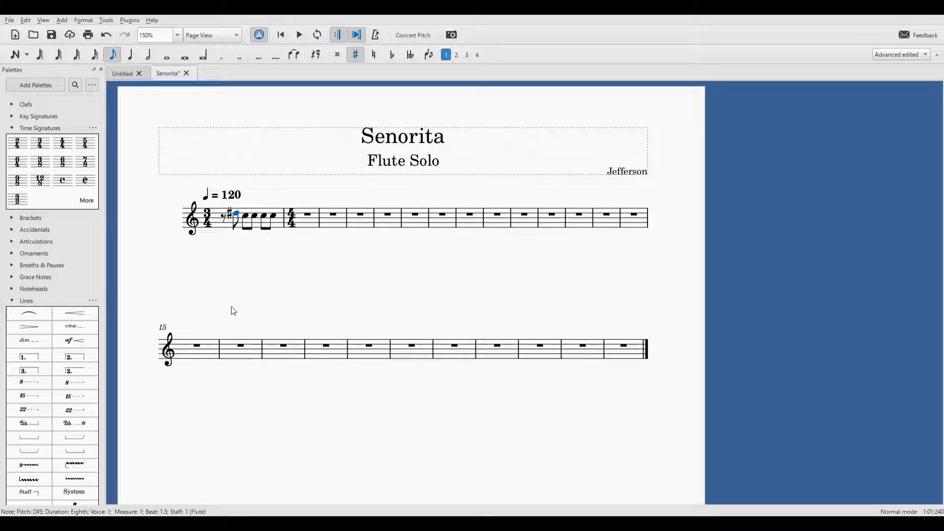
pyautogui.press('Up')
pyautogui.press('Up')
pyautogui.press('Up')
pyautogui.press('Up')
pyautogui.press('Up')
pyautogui.press('Up')
pyautogui.press('Up')
pyautogui.press('Up')
pyautogui.press('Up')
pyautogui.press('Up')
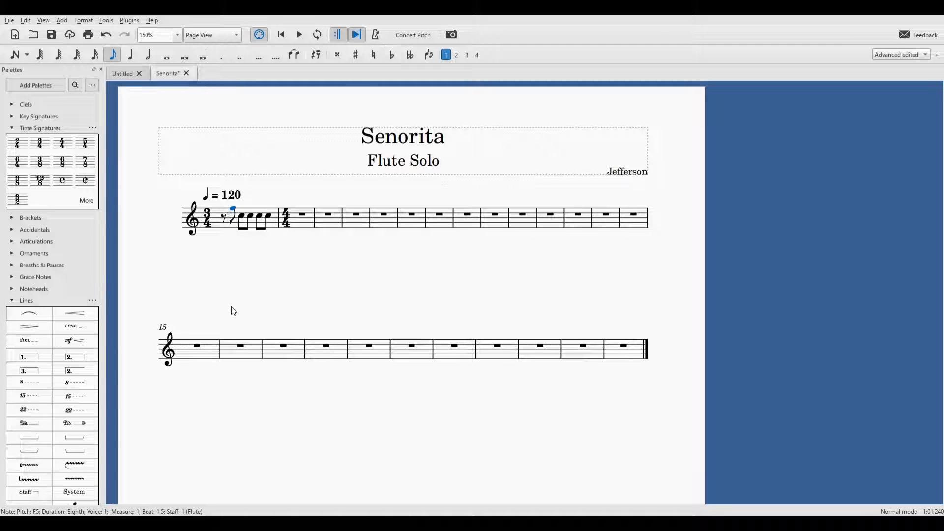
pyautogui.press('Up')
pyautogui.press('Up')
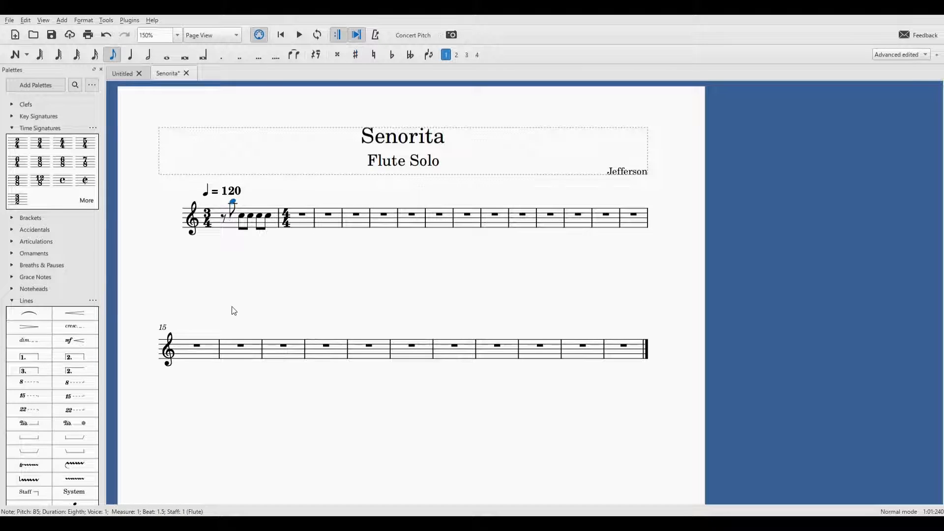
# - Raise the second eighth note in measure 1 to C6
pyautogui.click(242, 216)
pyautogui.click(250, 216)
pyautogui.click(260, 218)
pyautogui.press('Left')
pyautogui.press('Left')
pyautogui.press('Up')
pyautogui.press('Up')
pyautogui.press('Up')
pyautogui.press('Up')
pyautogui.press('Up')
pyautogui.press('Up')
pyautogui.press('Up')
pyautogui.press('Up')
pyautogui.press('Up')
pyautogui.press('Up')
pyautogui.press('Up')
pyautogui.press('Up')
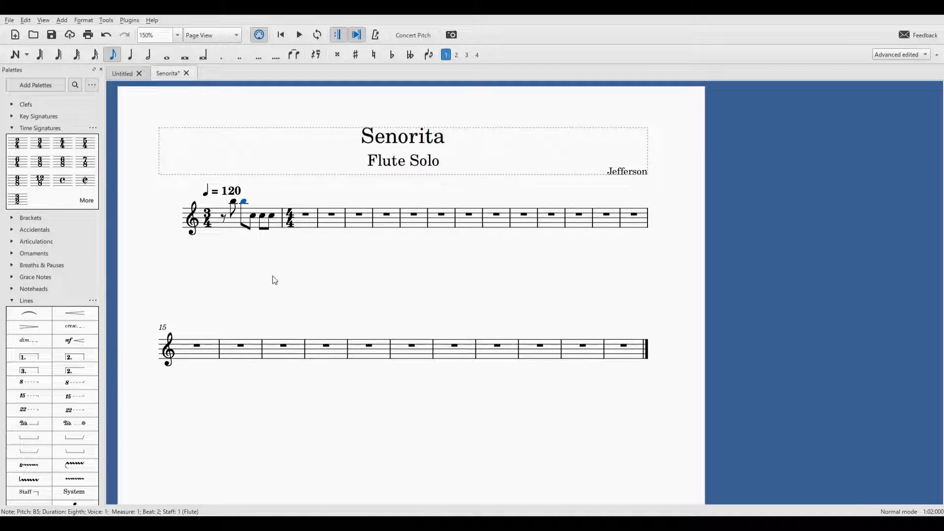
# - Raise the third eighth note in measure 1 to B5
pyautogui.press('Right')
pyautogui.press('Up')
pyautogui.press('Up')
pyautogui.press('Up')
pyautogui.press('Up')
pyautogui.press('Up')
pyautogui.press('Up')
pyautogui.press('Up')
pyautogui.press('Up')
pyautogui.press('Up')
pyautogui.press('Up')
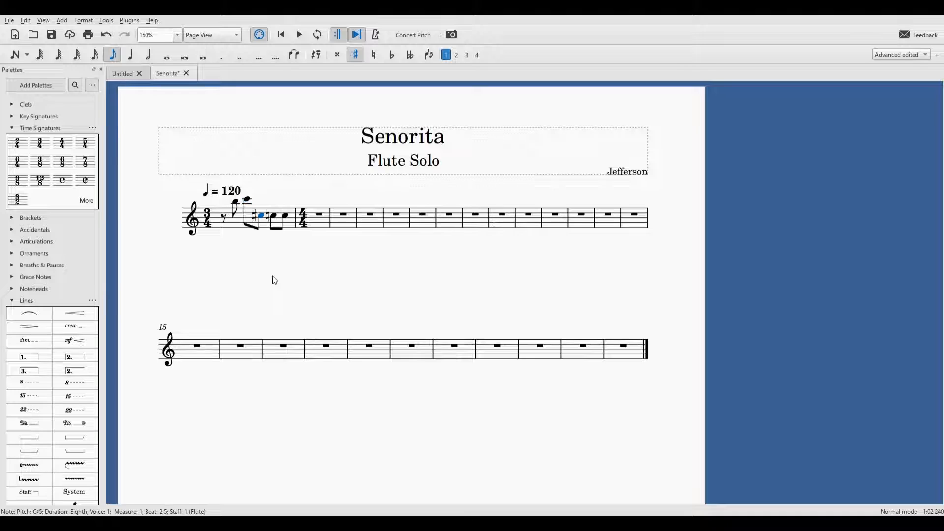
pyautogui.press('Up')
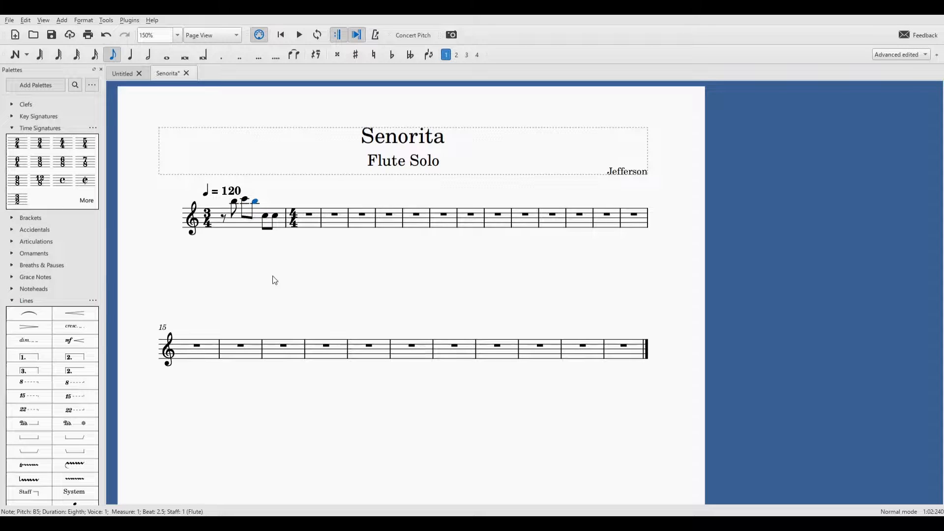
# - Raise the fourth eighth note in measure 1 to A5 and the fifth to B5
pyautogui.press('Right')
pyautogui.press('Up')
pyautogui.press('Up')
pyautogui.press('Up')
pyautogui.press('Up')
pyautogui.press('Up')
pyautogui.press('Up')
pyautogui.press('Up')
pyautogui.press('Right')
pyautogui.press('Up')
pyautogui.press('Up')
pyautogui.press('Up')
pyautogui.press('Up')
pyautogui.press('Up')
pyautogui.press('Up')
pyautogui.press('Up')
pyautogui.press('Up')
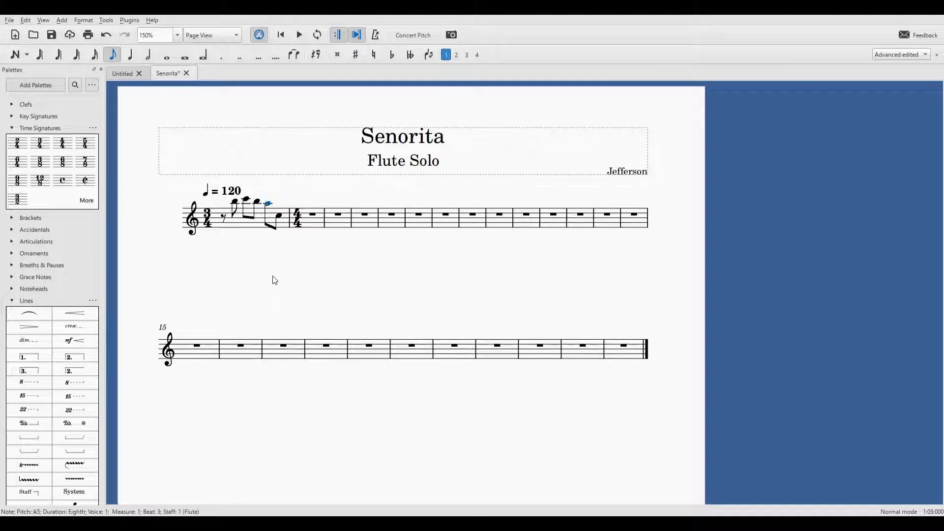
pyautogui.press('Up')
pyautogui.press('Up')
pyautogui.press('Up')
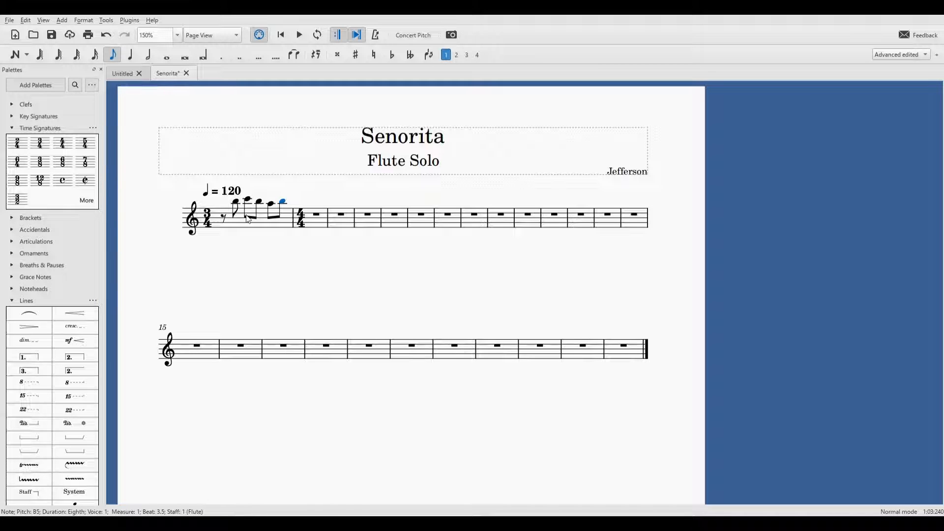
pyautogui.click(13, 60)
pyautogui.press('5')
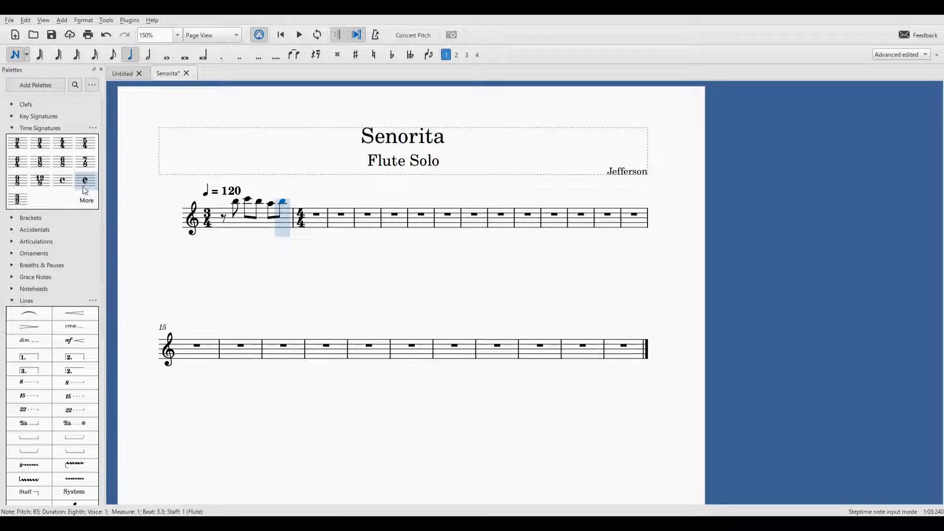
pyautogui.click(20, 58)
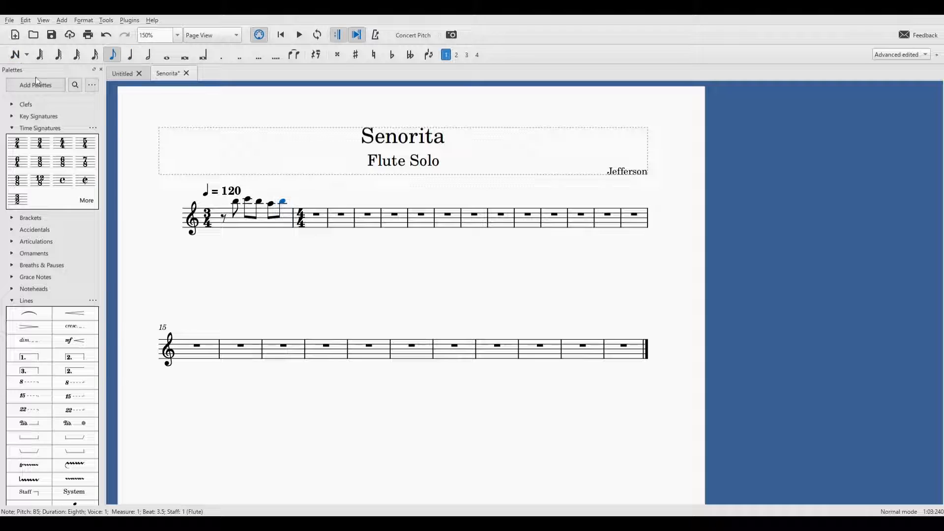
# - Enter quarter notes C6, G5 and E5 on beats 1 to 3 of measure 2
pyautogui.click(19, 58)
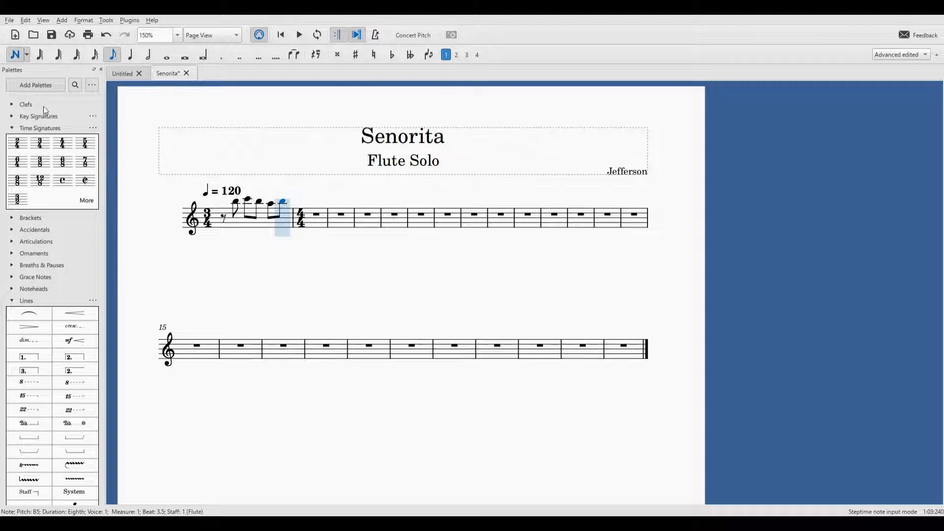
pyautogui.click(111, 54)
pyautogui.click(132, 55)
pyautogui.click(314, 200)
pyautogui.click(323, 205)
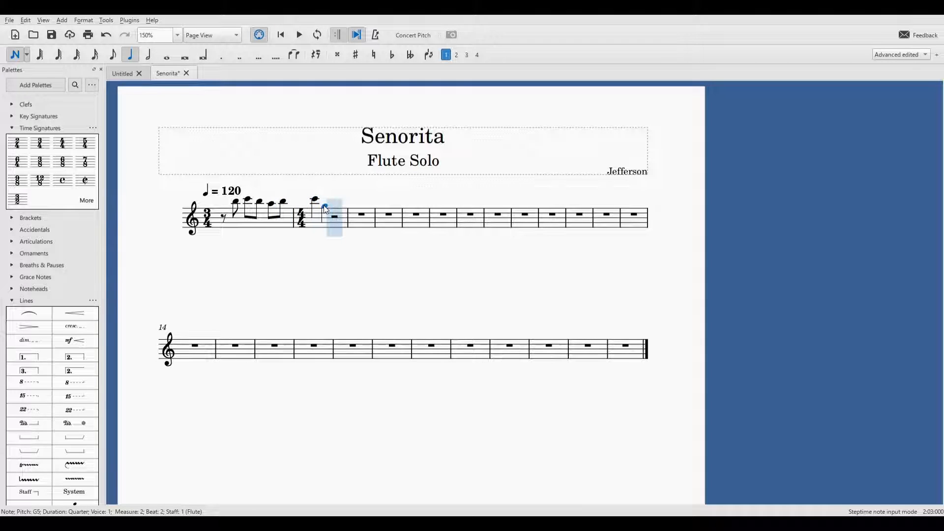
pyautogui.click(333, 211)
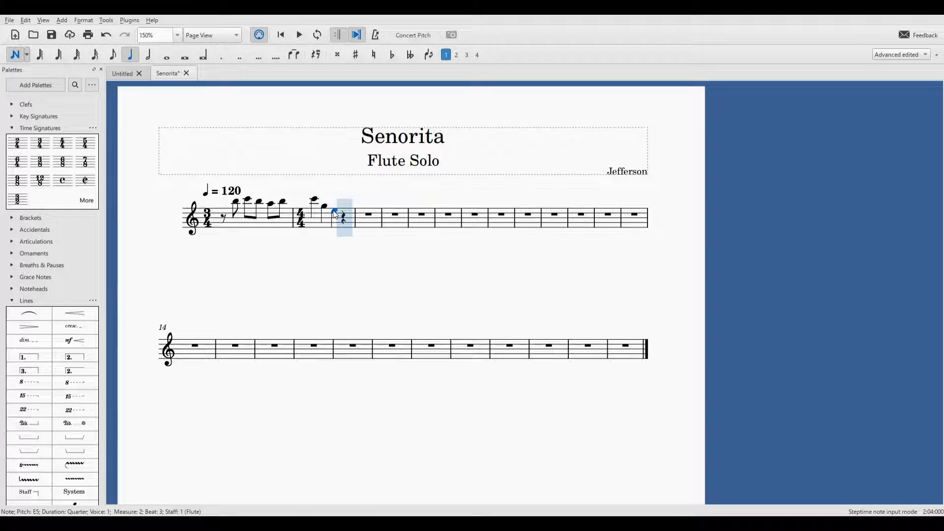
# - Fill beat 4 of measure 2 with eighth notes C6 and B5
pyautogui.click(113, 54)
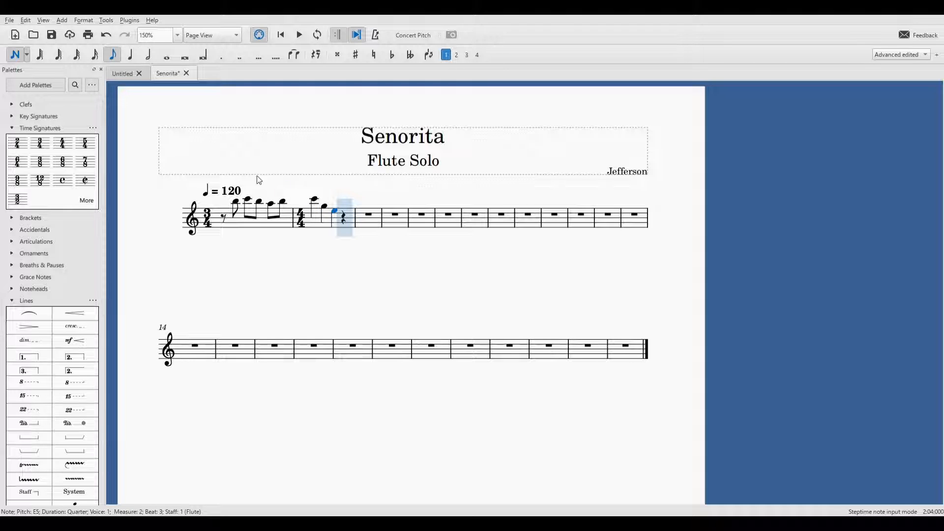
pyautogui.click(343, 199)
pyautogui.click(358, 202)
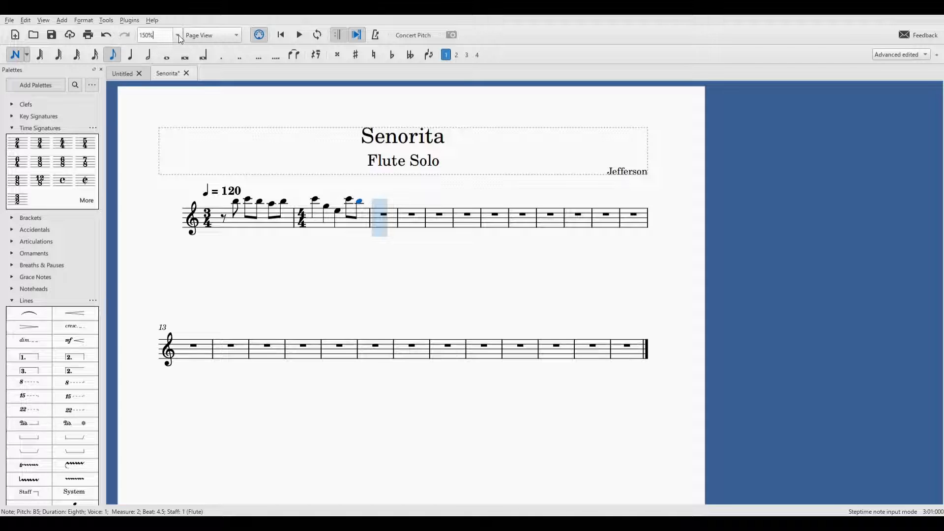
# - Enter an eighth note on beat 1 of measure 3, raise it to B5, and leave note input
pyautogui.click(164, 67)
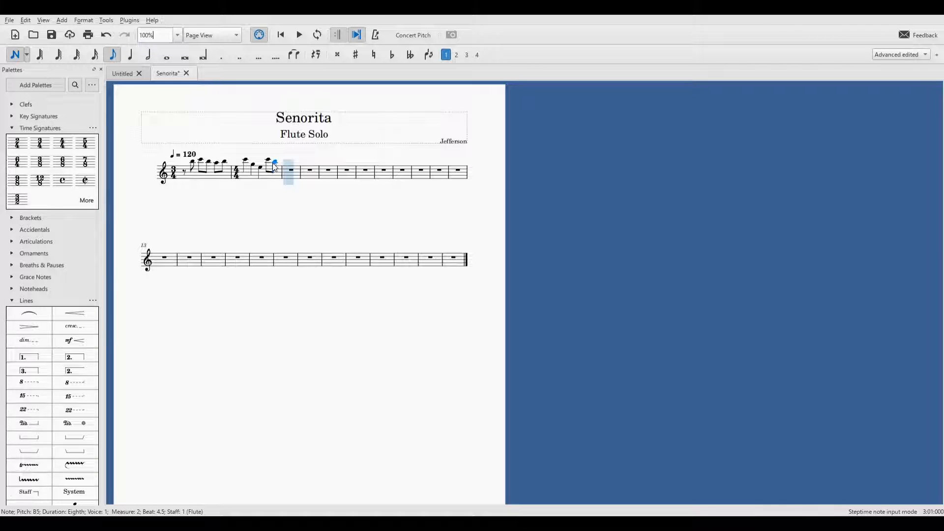
pyautogui.click(287, 169)
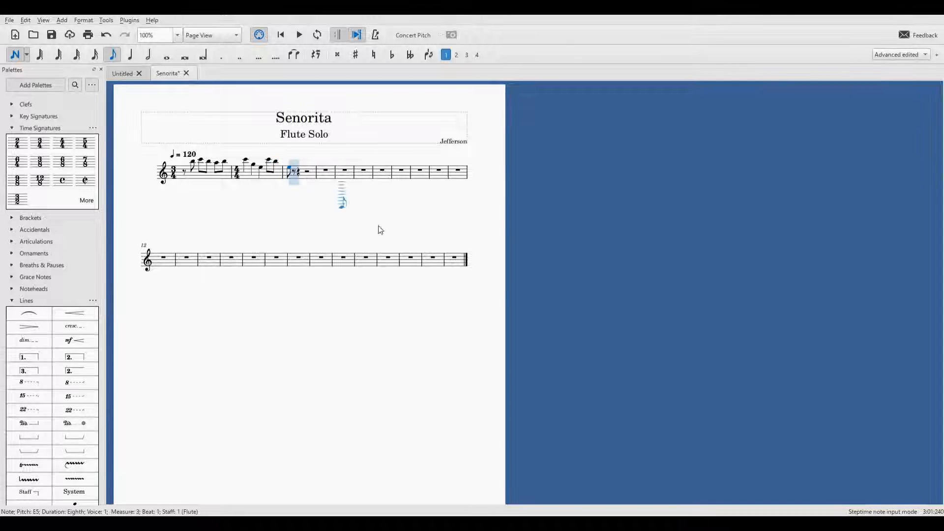
pyautogui.press('Up')
pyautogui.press('Up')
pyautogui.press('Up')
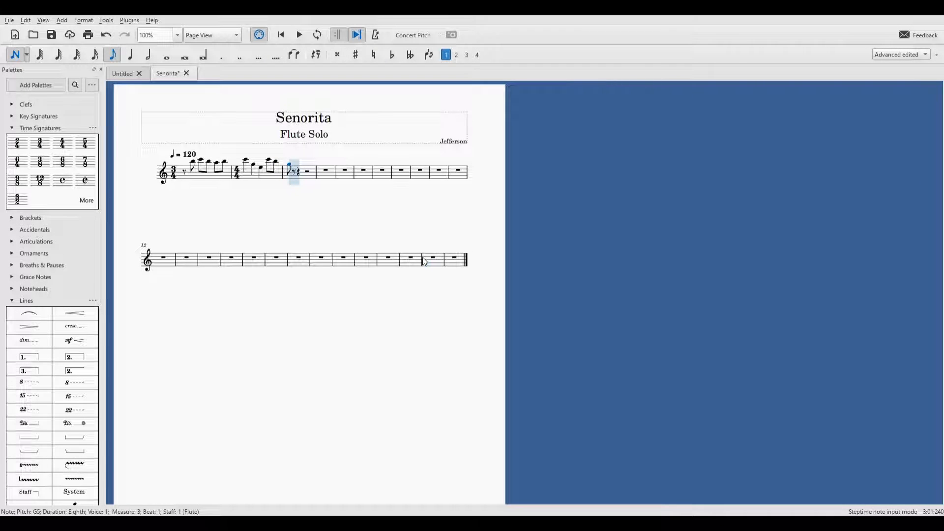
pyautogui.press('Up')
pyautogui.press('Up')
pyautogui.press('Up')
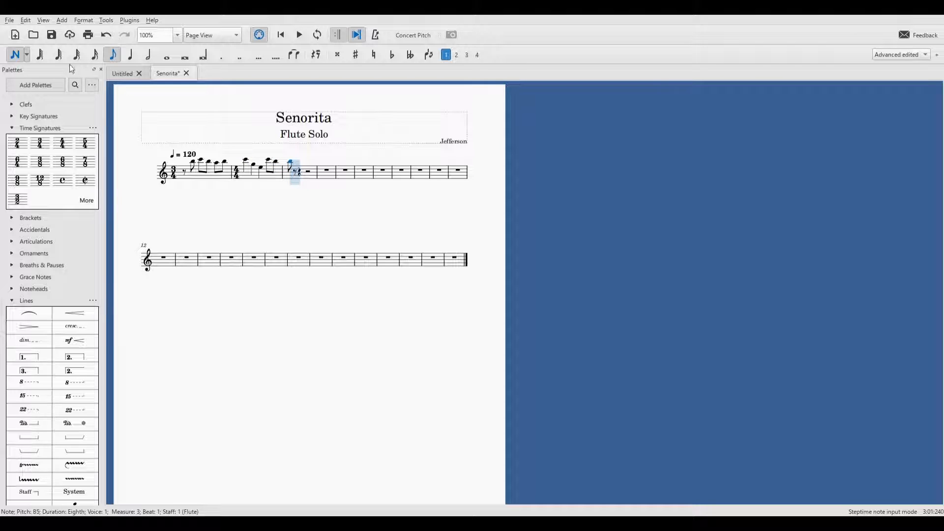
pyautogui.click(15, 56)
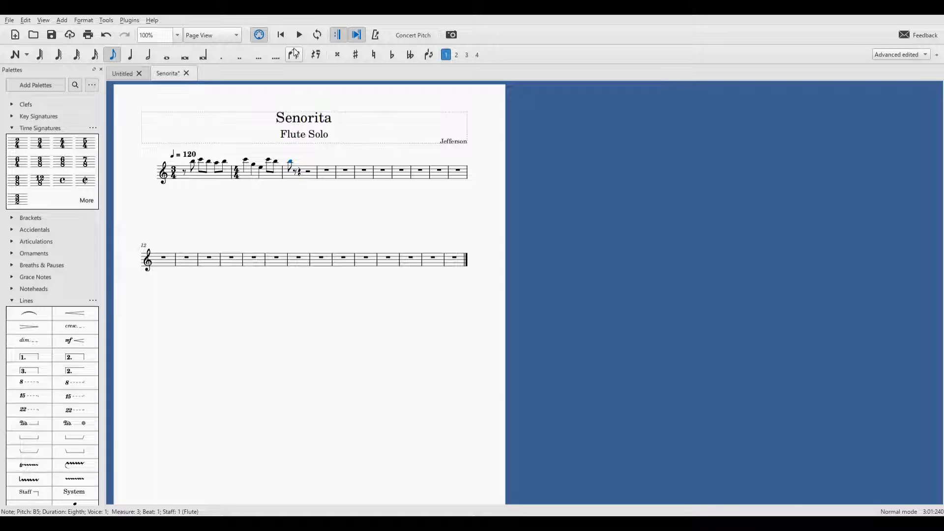
# - Tie the last B5 eighth note of measure 2 to the B5 at the start of measure 3
pyautogui.click(276, 162)
pyautogui.press('Left')
pyautogui.press('Left')
pyautogui.press('Left')
pyautogui.press('Right')
pyautogui.press('Right')
pyautogui.press('Right')
pyautogui.click(295, 55)
pyautogui.click(298, 173)
pyautogui.press('Right')
pyautogui.press('Right')
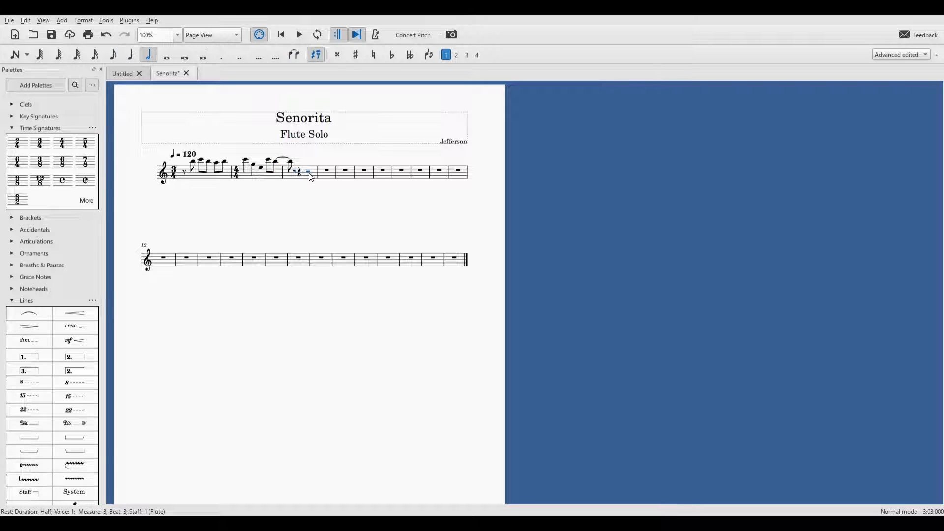
pyautogui.press('Left')
pyautogui.press('Left')
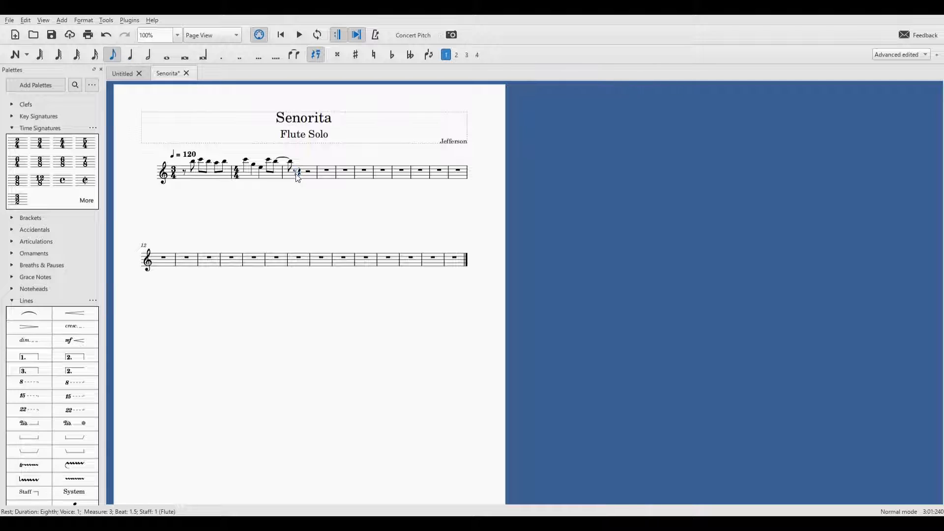
pyautogui.press('Right')
pyautogui.press('Right')
pyautogui.press('Left')
pyautogui.press('Left')
pyautogui.press('Right')
pyautogui.press('Right')
pyautogui.press('Left')
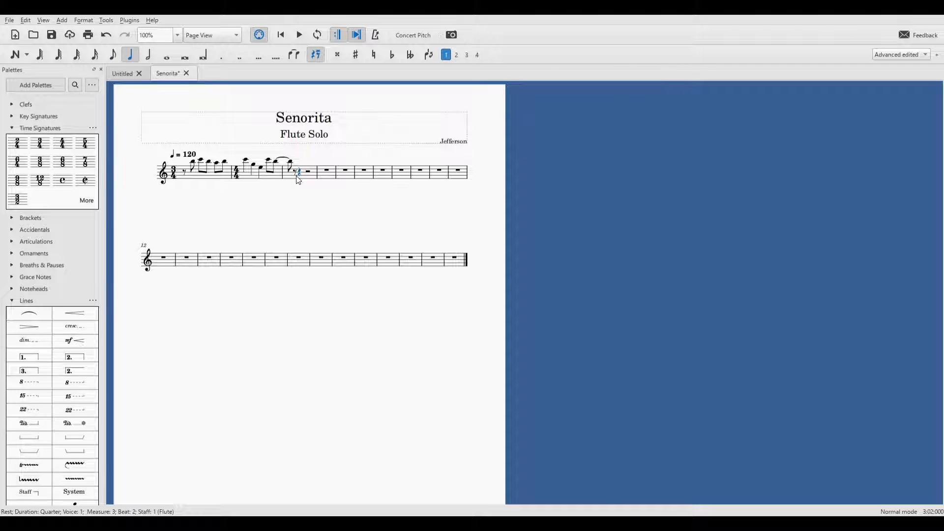
pyautogui.press('Left')
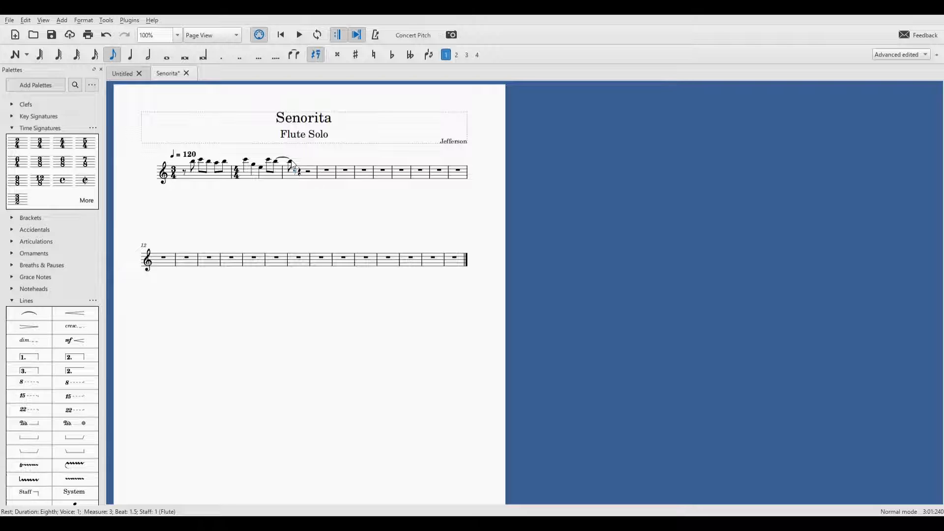
pyautogui.press('Left')
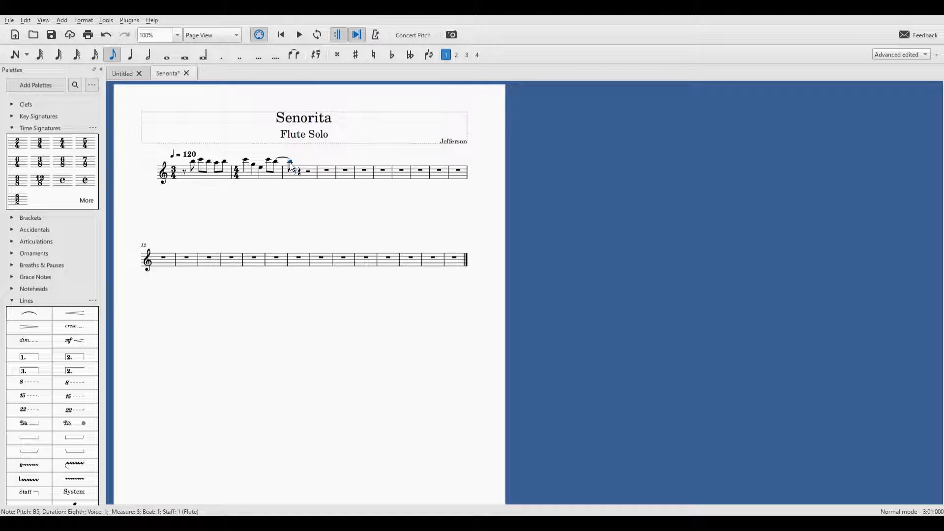
# - Enter a quarter note G5 in measure 3 directly after the tied B5, replacing the eighth rest on the offbeat of beat 1
pyautogui.click(176, 35)
pyautogui.click(159, 86)
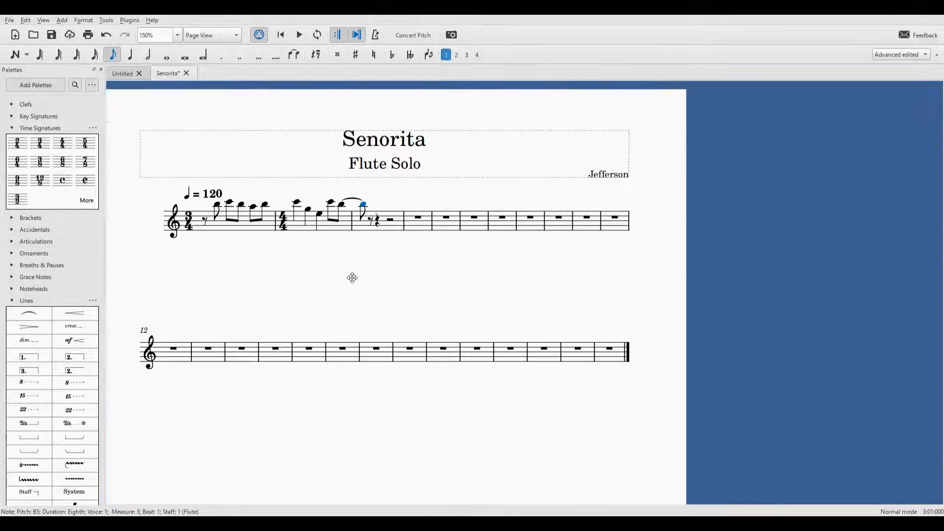
pyautogui.moveTo(352, 278); pyautogui.dragTo(295, 268)
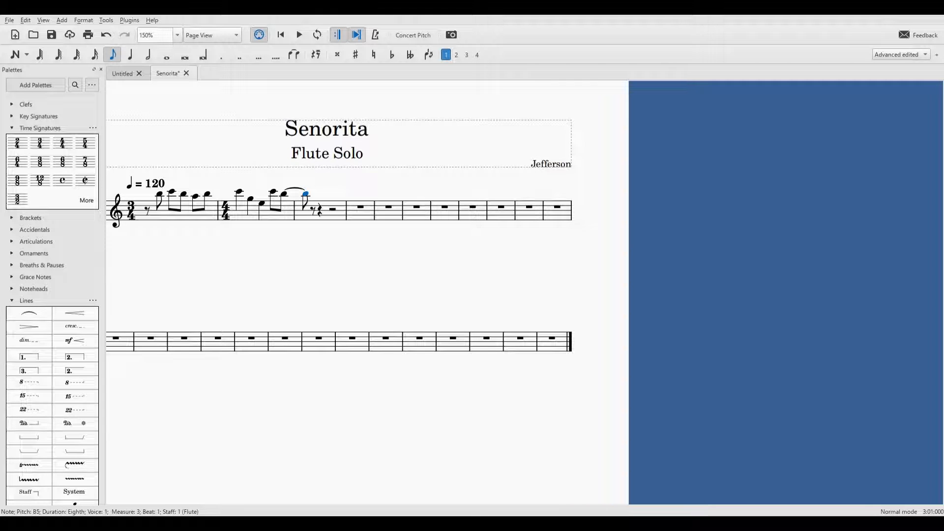
pyautogui.click(314, 211)
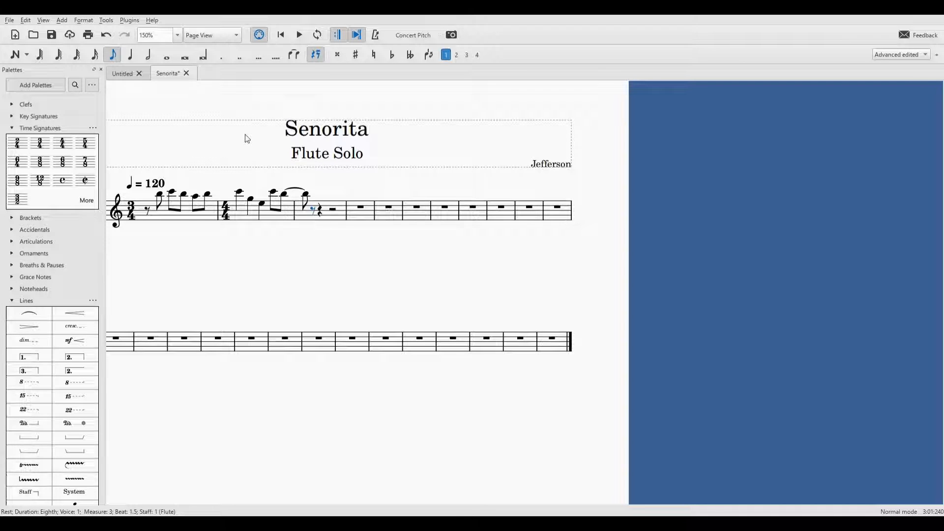
pyautogui.click(20, 57)
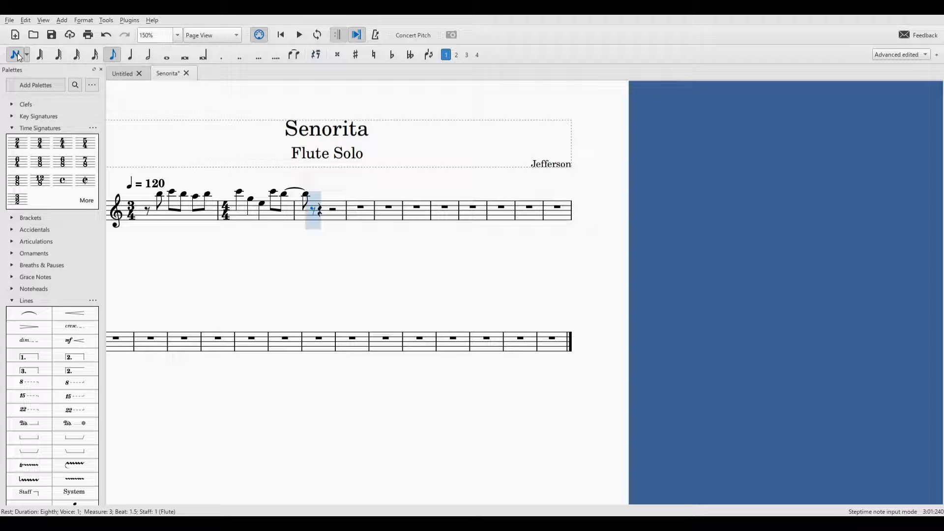
pyautogui.click(137, 57)
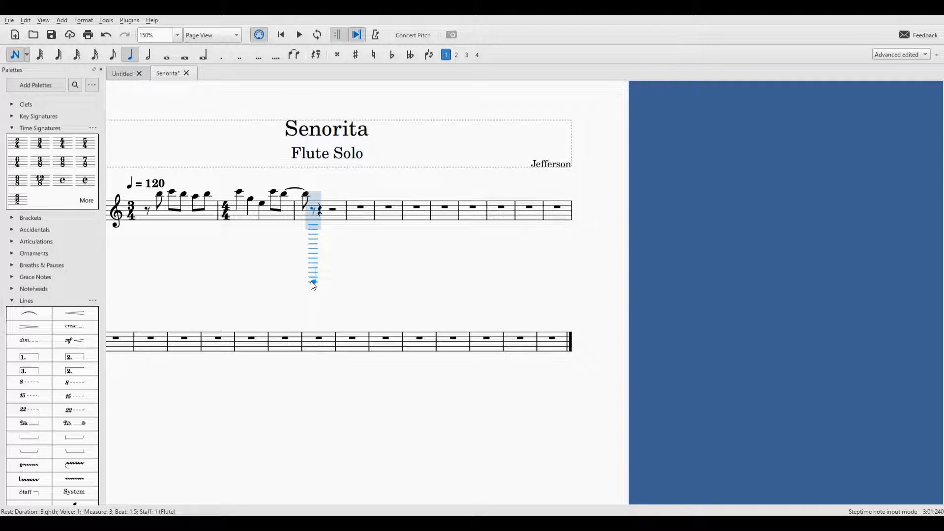
pyautogui.click(321, 199)
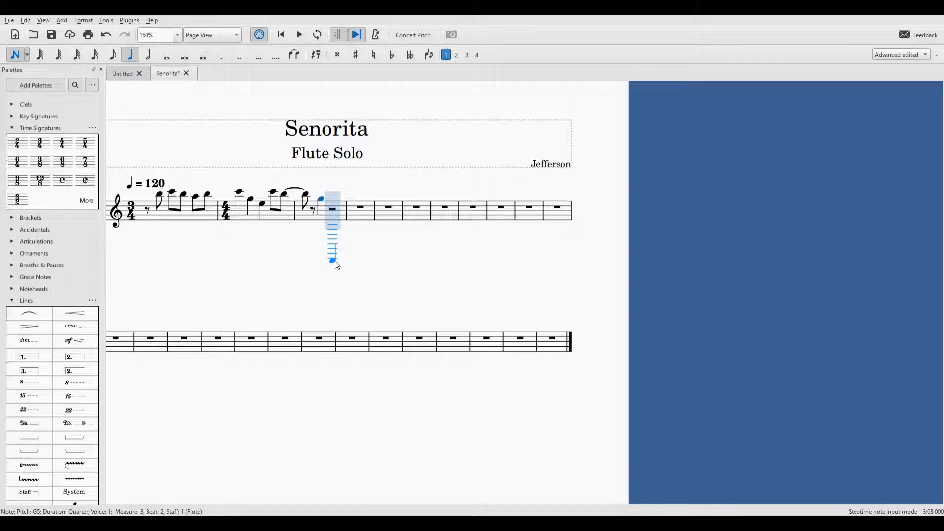
pyautogui.hotkey('ctrl', 'z')
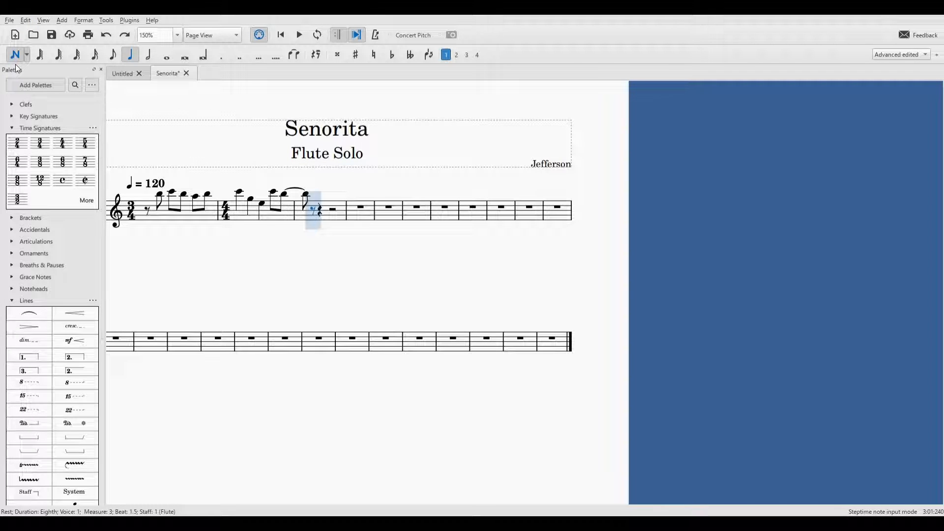
pyautogui.click(311, 199)
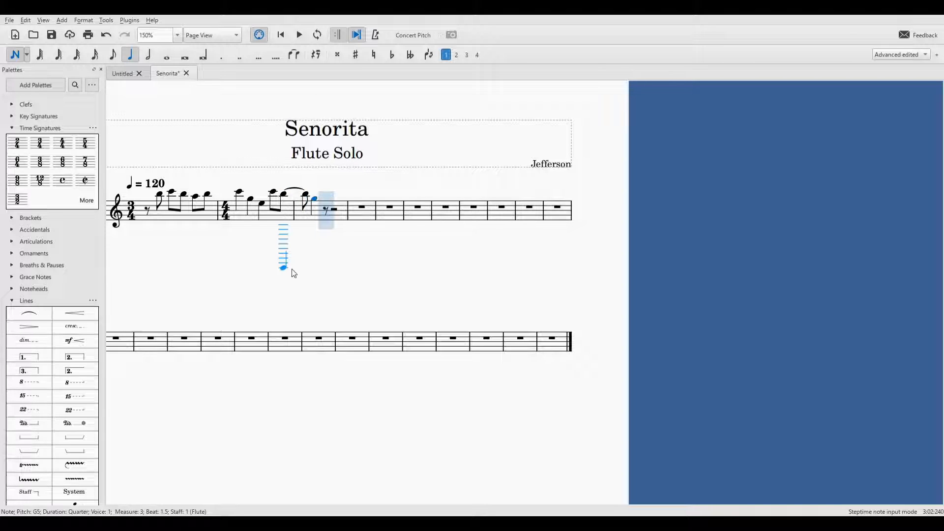
# - Complete measure 3 with eighth notes G5, C6, B5, A5 and B5
pyautogui.click(110, 55)
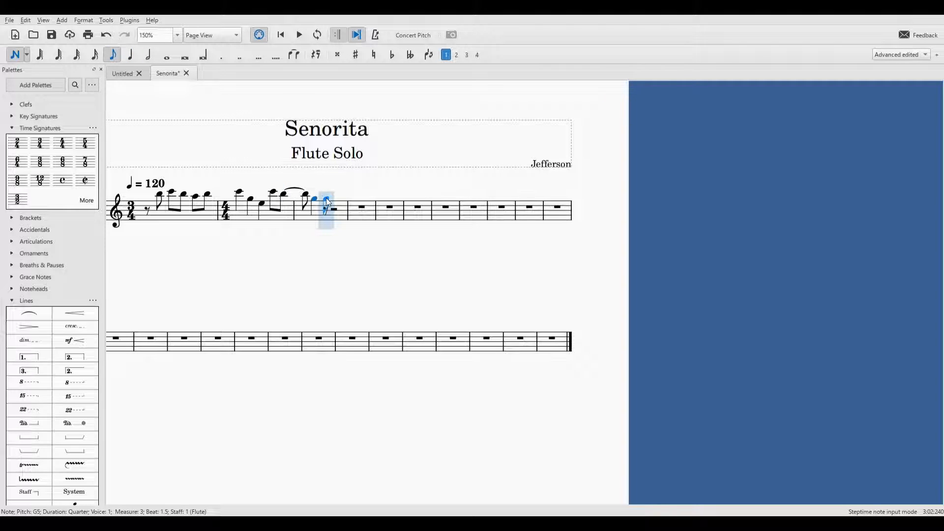
pyautogui.click(327, 198)
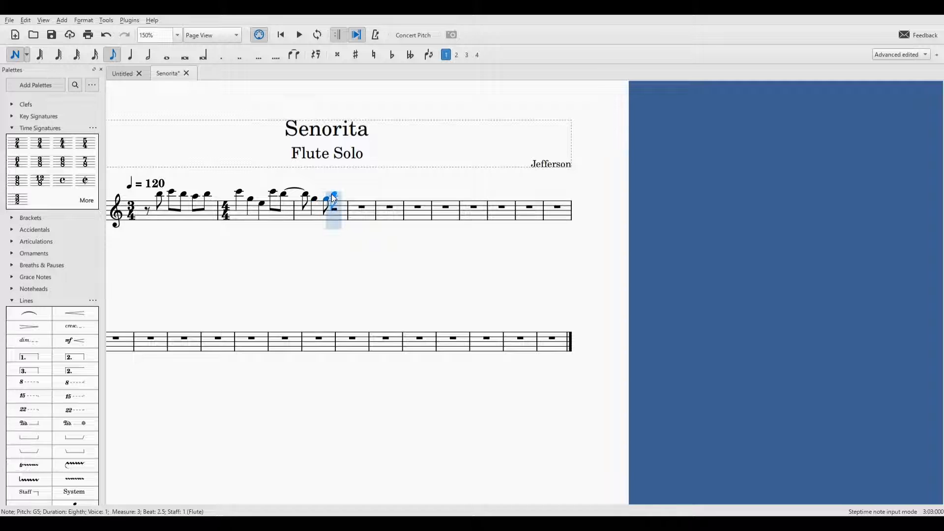
pyautogui.click(334, 193)
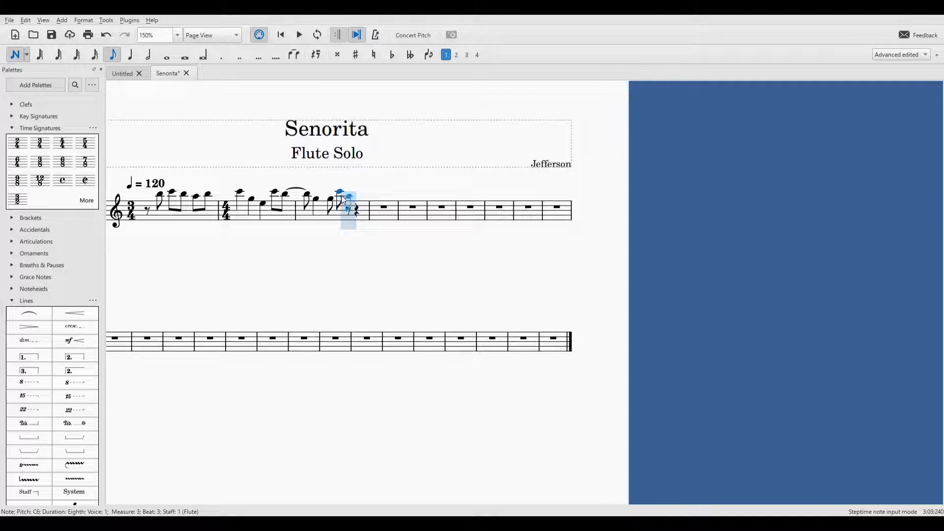
pyautogui.click(347, 195)
pyautogui.click(359, 197)
pyautogui.click(369, 195)
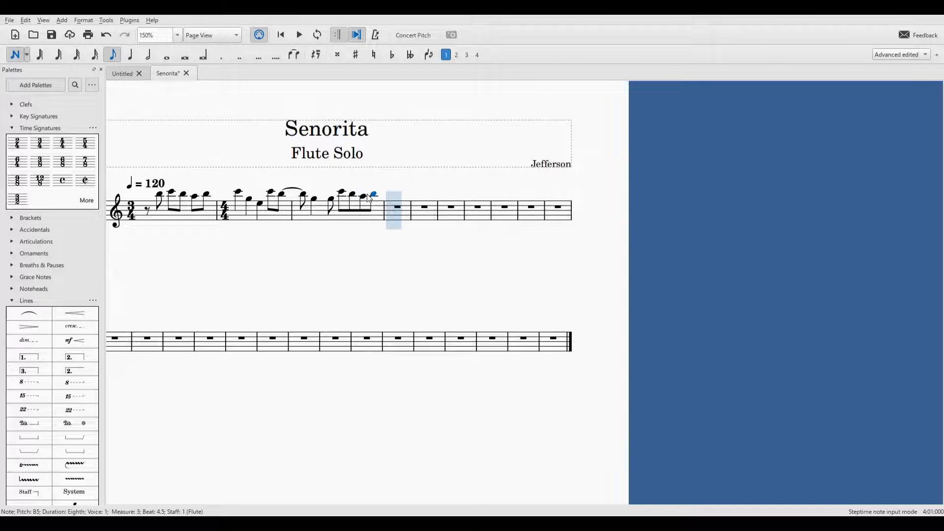
# - Enter quarter notes C6, G5 and E5 on beats 1 to 3 of measure 4
pyautogui.click(131, 56)
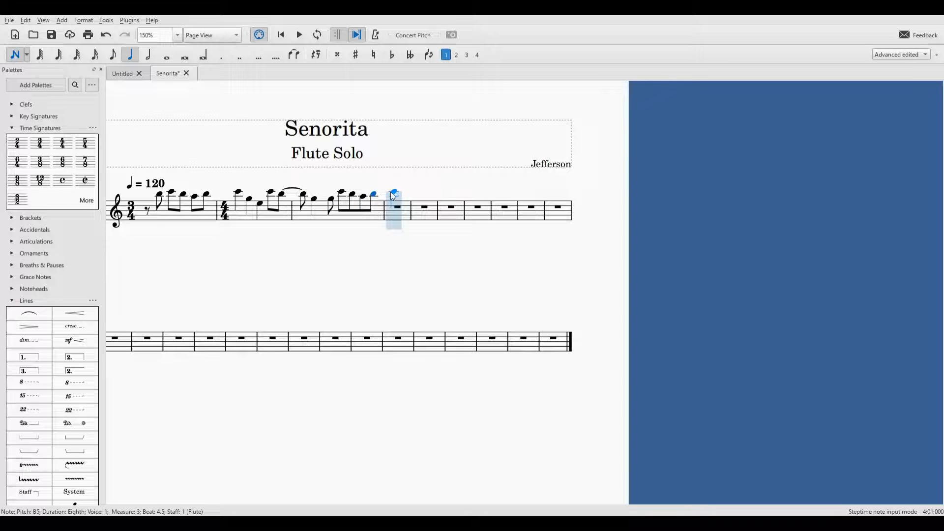
pyautogui.click(393, 193)
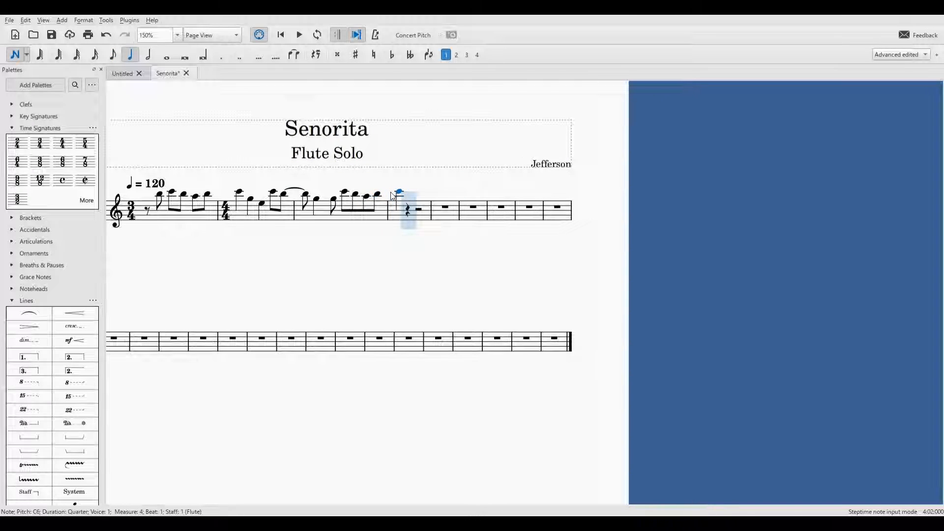
pyautogui.click(418, 204)
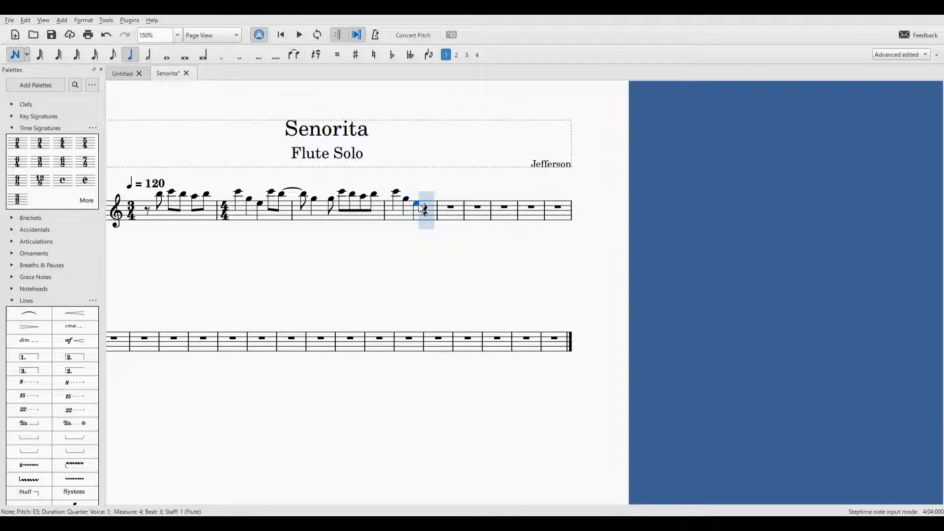
# - Fill beat 4 of measure 4 with eighth notes C6 and B5
pyautogui.click(114, 55)
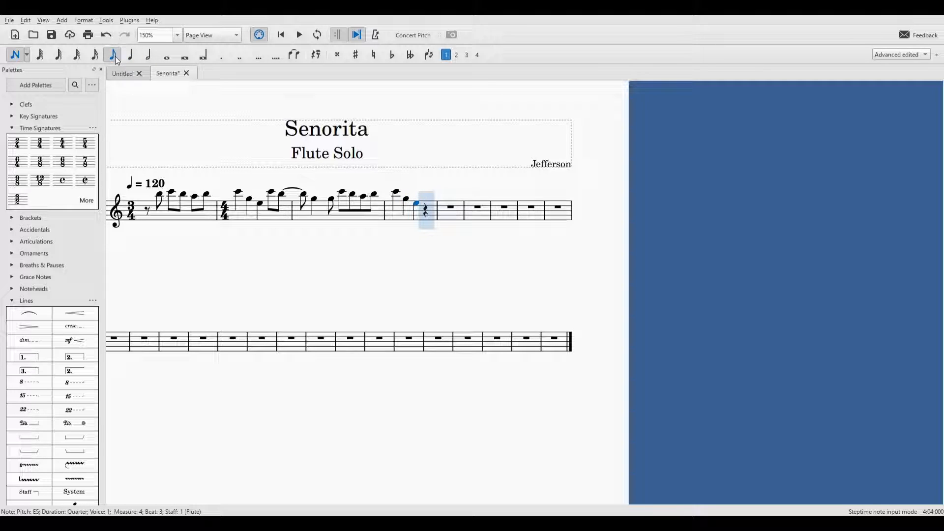
pyautogui.click(429, 192)
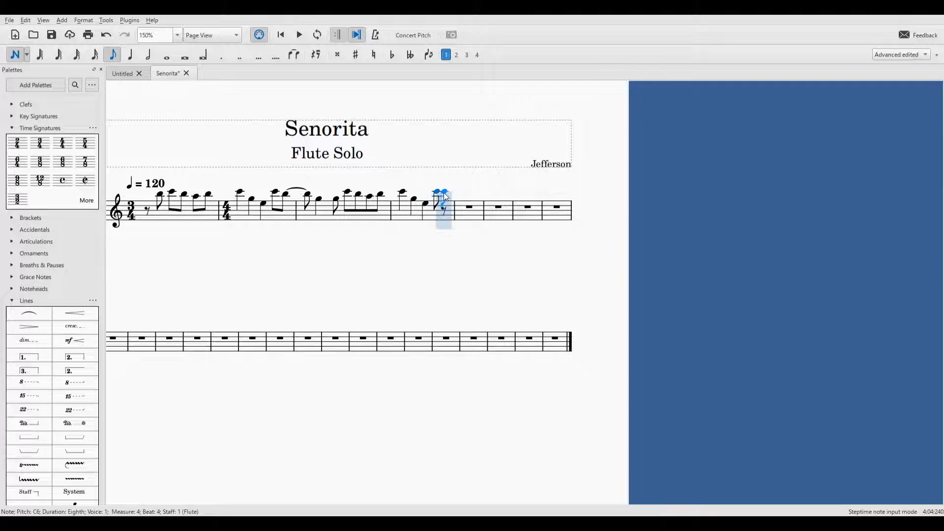
pyautogui.click(448, 195)
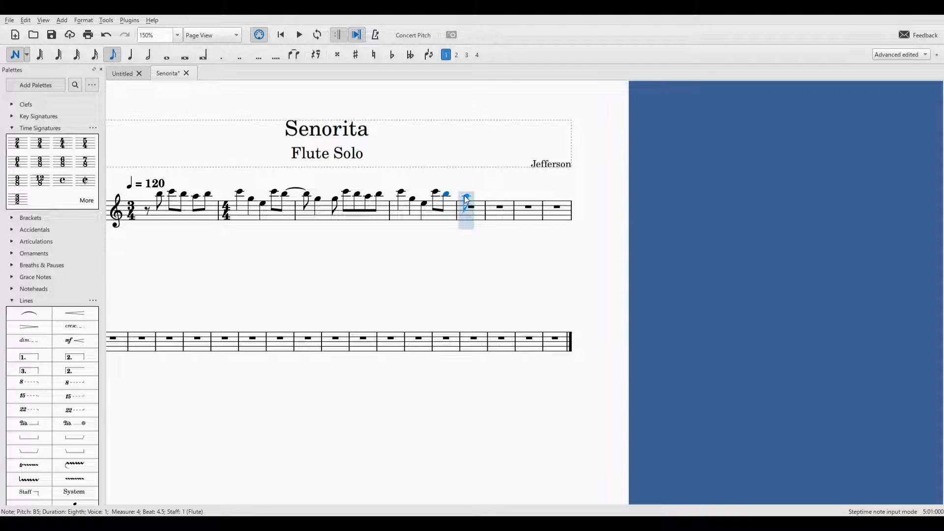
# - Enter an eighth note B5 at the start of measure 5 and tie the last B5 of measure 4 to it
pyautogui.click(468, 198)
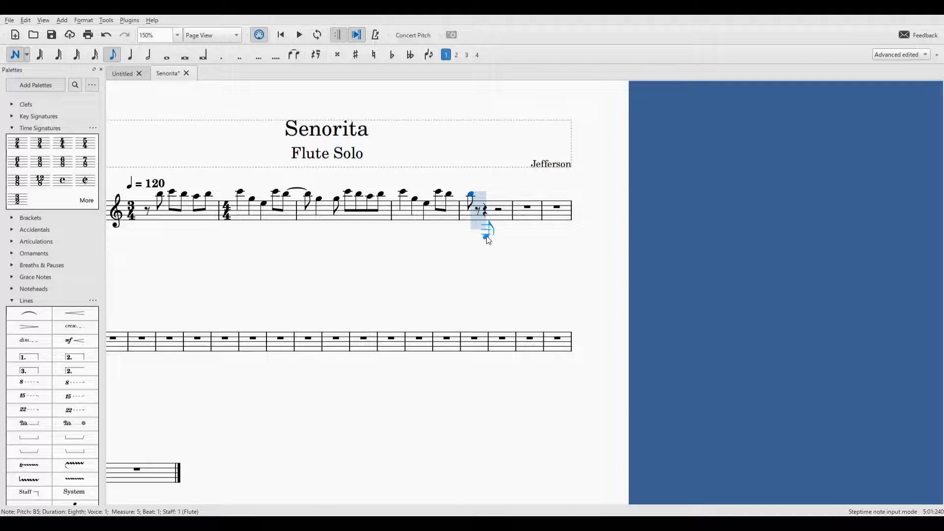
pyautogui.click(15, 55)
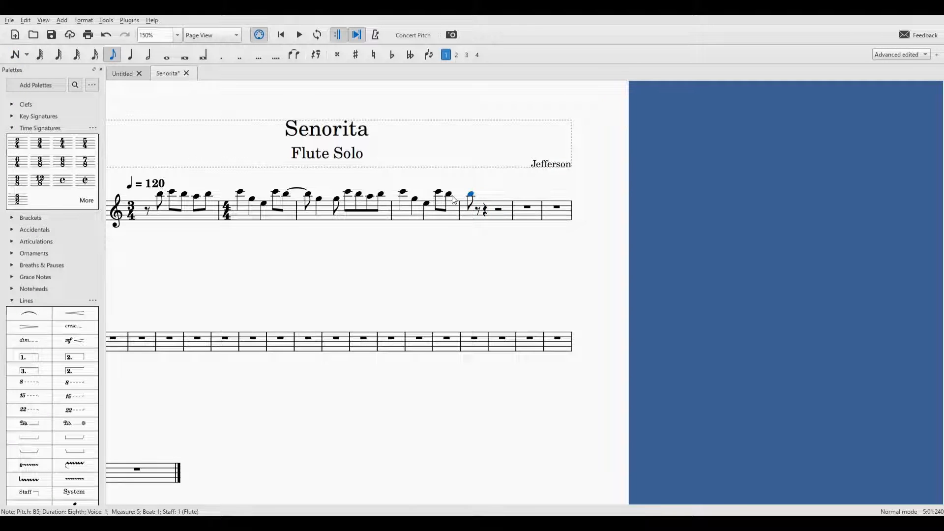
pyautogui.click(450, 194)
pyautogui.click(296, 58)
# - Enter a quarter note G5 in measure 5 directly after the tied B5, replacing the eighth rest on the offbeat of beat 1
pyautogui.click(16, 55)
pyautogui.click(131, 55)
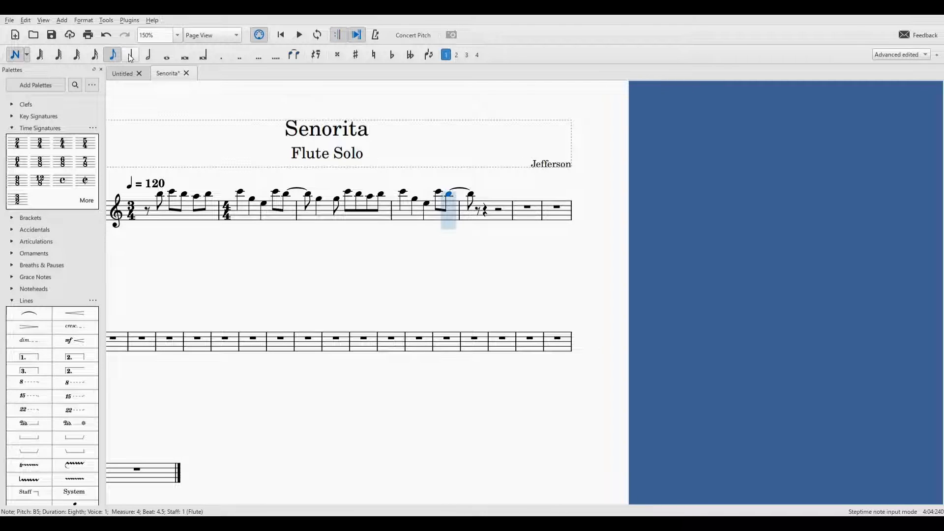
pyautogui.click(478, 200)
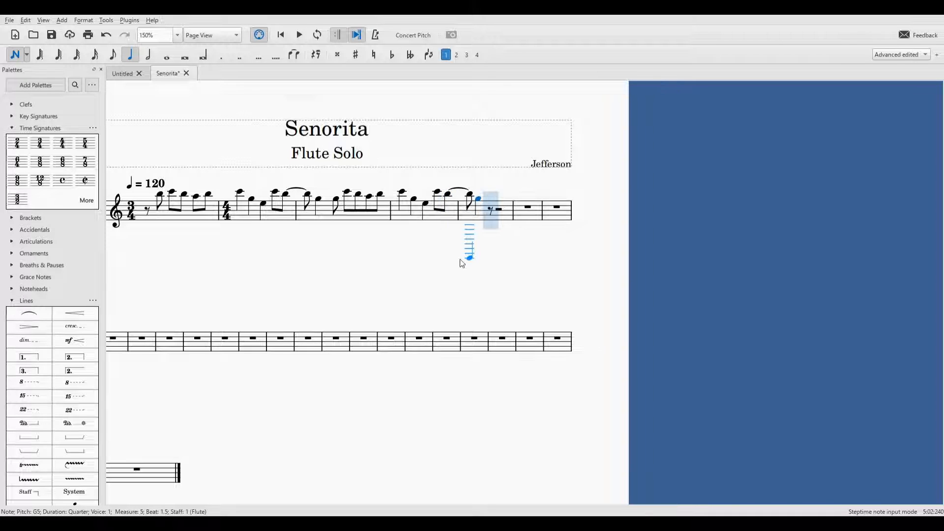
# - Complete measure 5 with eighth notes G5, C6, B5, A5 and G5, and leave note input
pyautogui.click(113, 54)
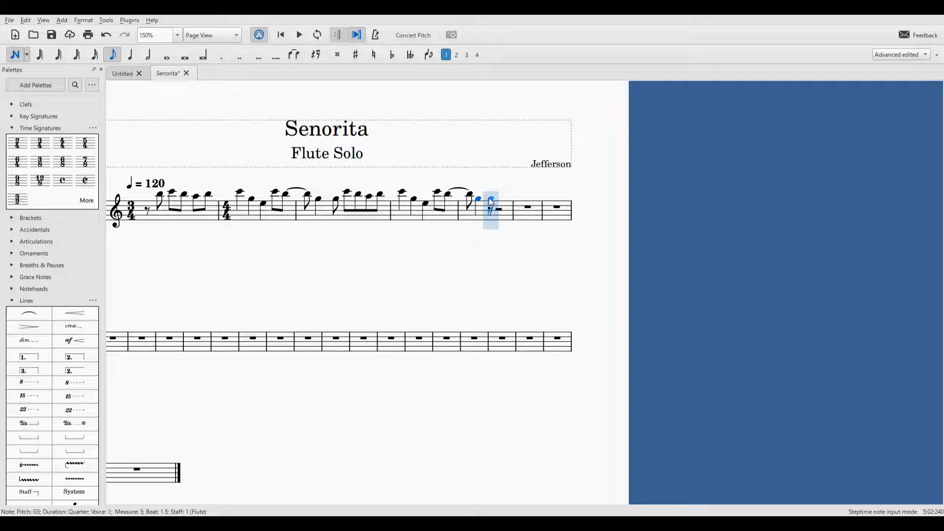
pyautogui.click(498, 192)
pyautogui.click(512, 193)
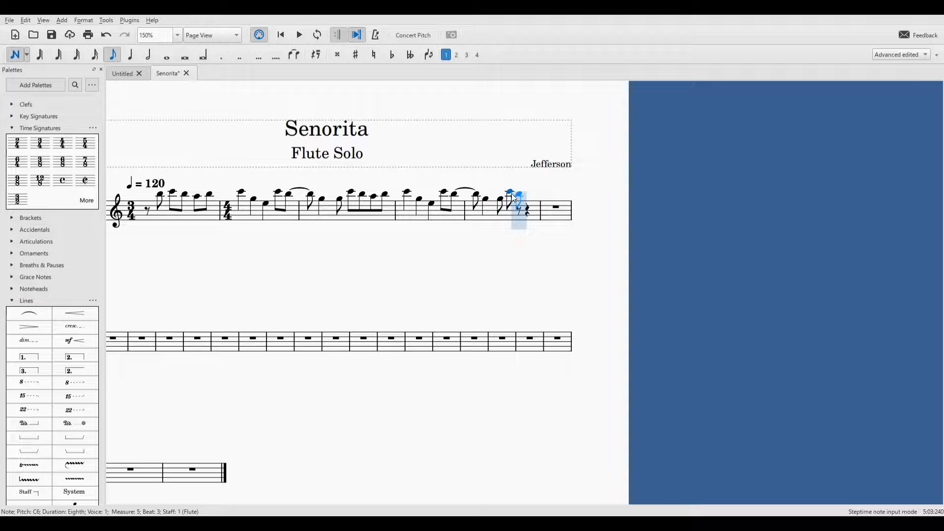
pyautogui.click(516, 195)
pyautogui.click(523, 196)
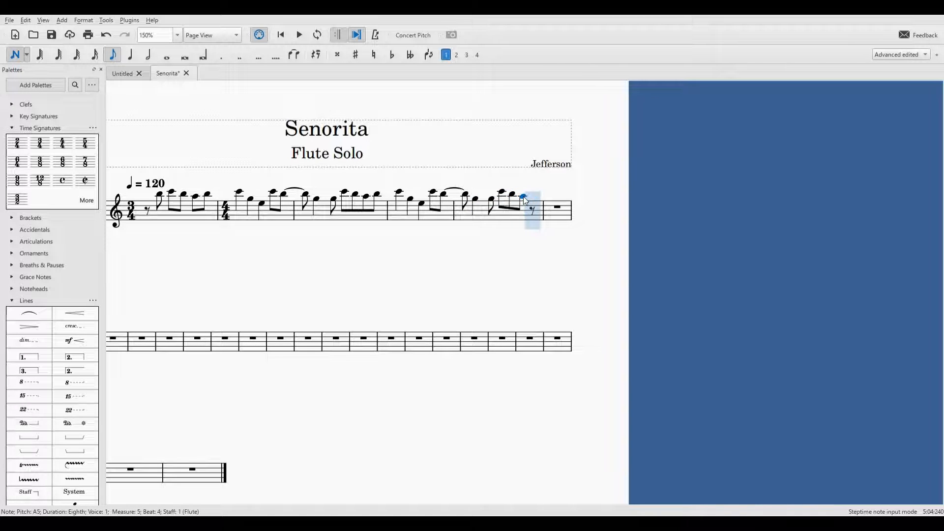
pyautogui.click(530, 200)
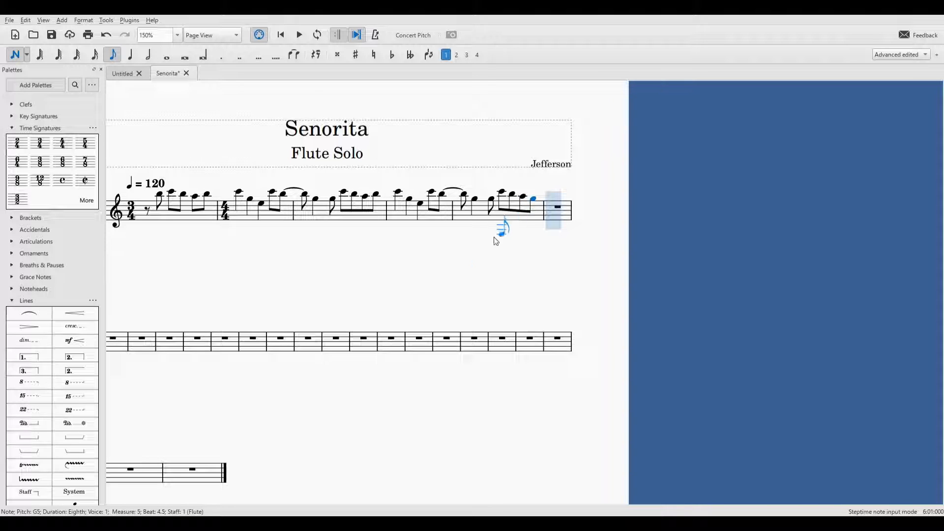
pyautogui.click(17, 57)
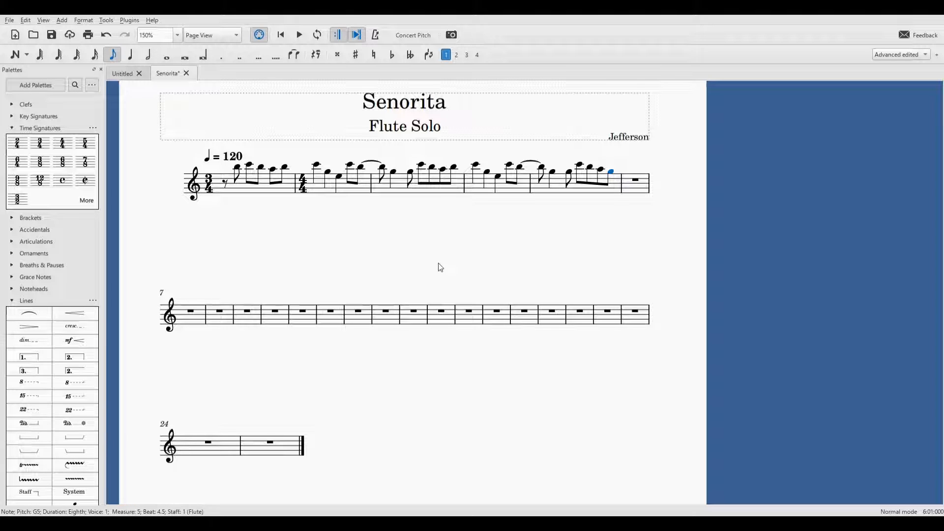
# - Review the notes, flags and beams of measures 3, 4 and 5 and compare their rhythms
pyautogui.click(590, 192)
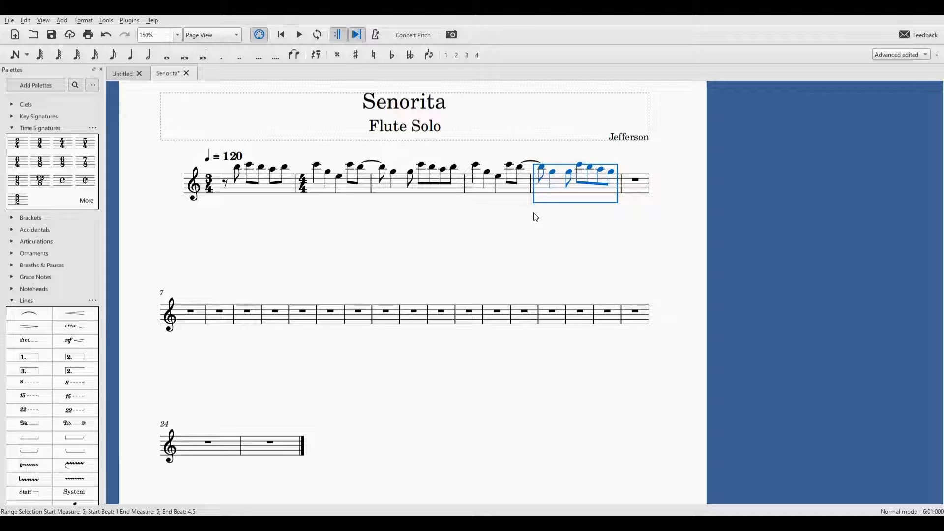
pyautogui.click(508, 193)
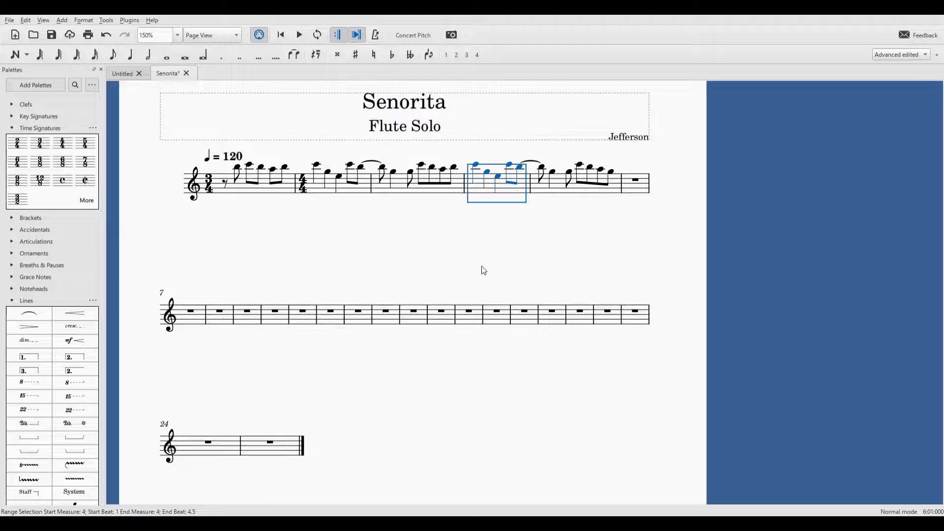
pyautogui.click(418, 193)
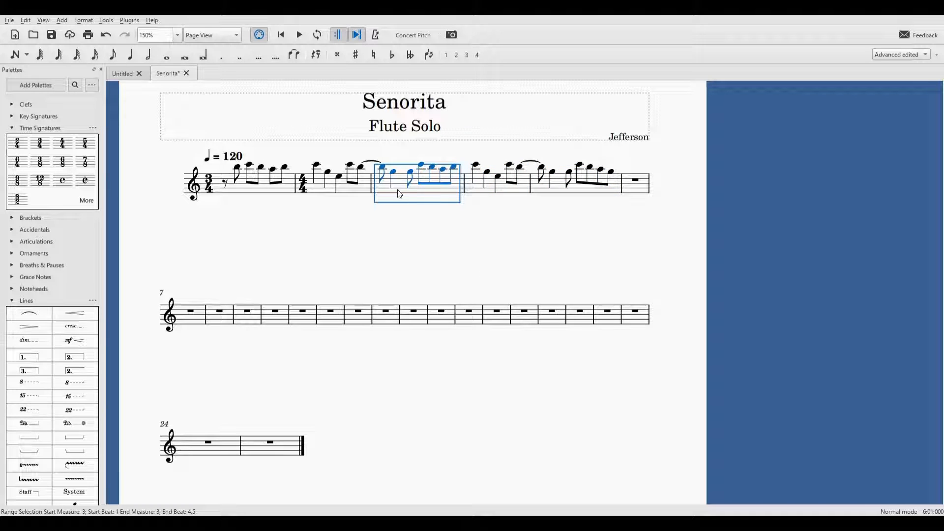
pyautogui.click(478, 195)
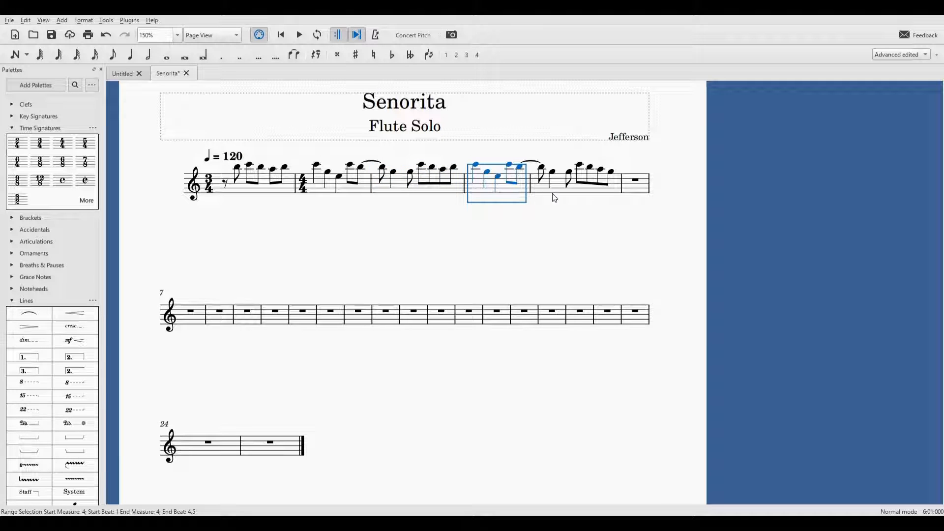
pyautogui.click(557, 195)
pyautogui.click(508, 196)
pyautogui.click(409, 183)
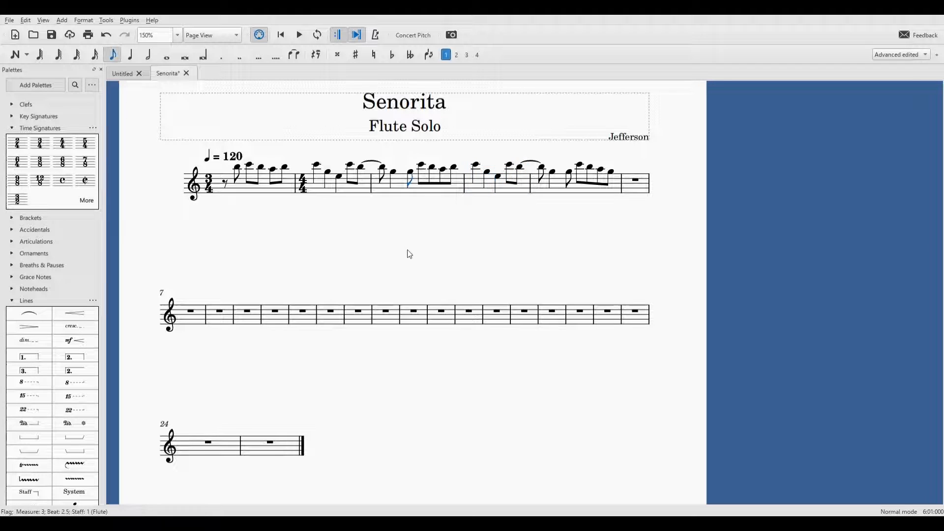
pyautogui.click(422, 168)
pyautogui.click(432, 168)
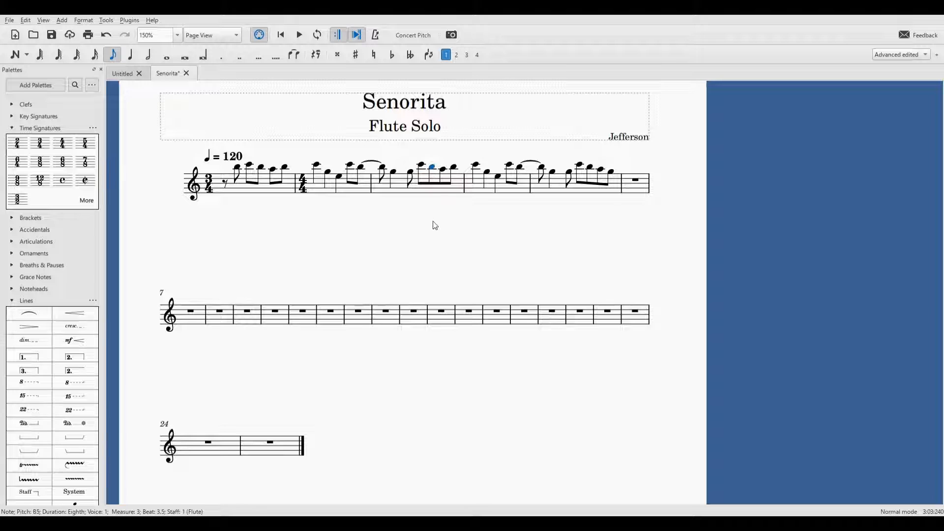
pyautogui.click(436, 183)
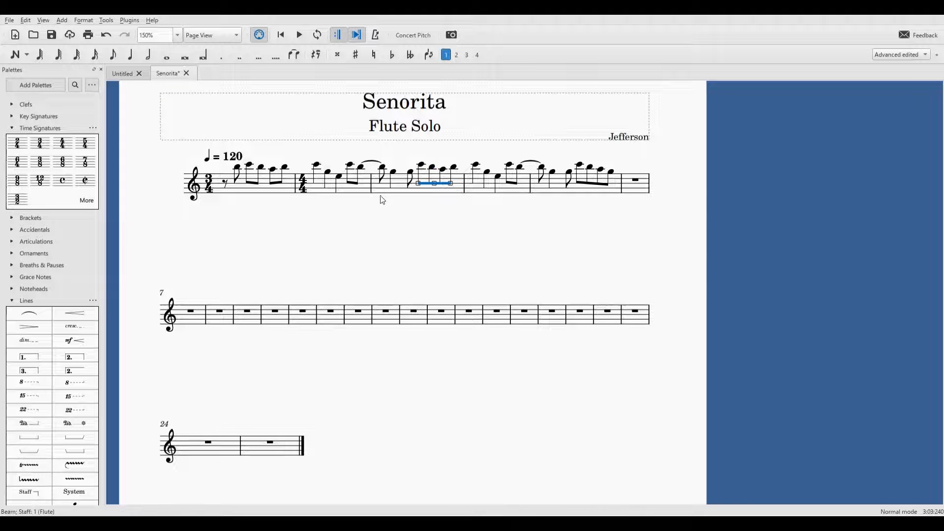
pyautogui.click(383, 181)
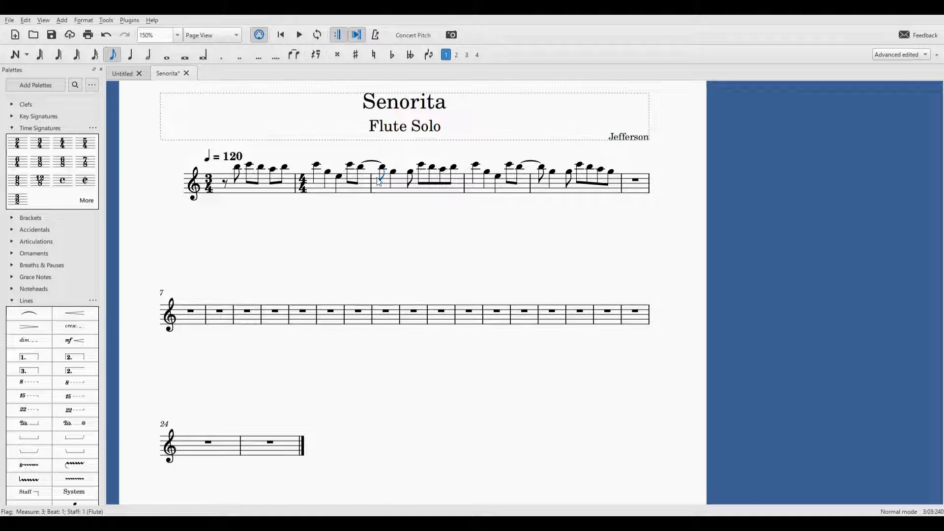
pyautogui.press('5')
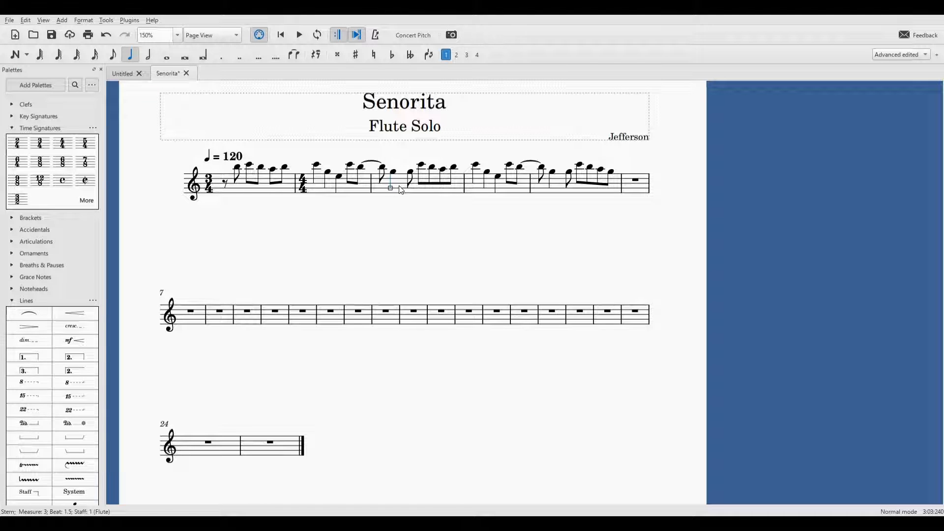
pyautogui.click(401, 191)
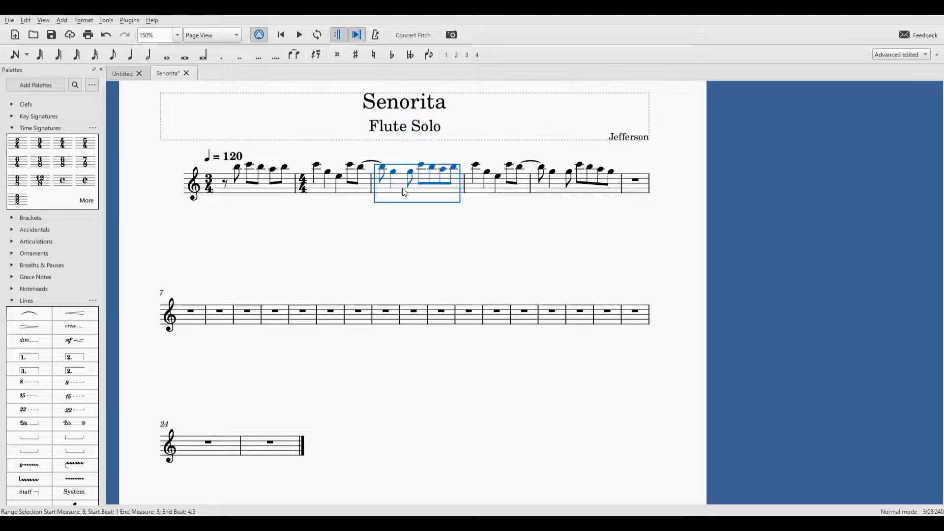
# - Insert system breaks after measure 5 and after measure 9, giving the second system four measures
pyautogui.click(582, 192)
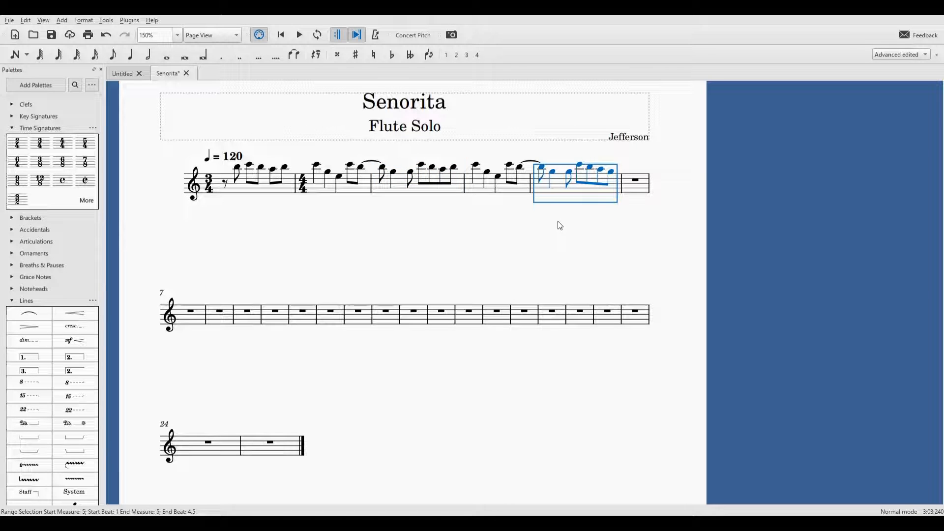
pyautogui.press('Return')
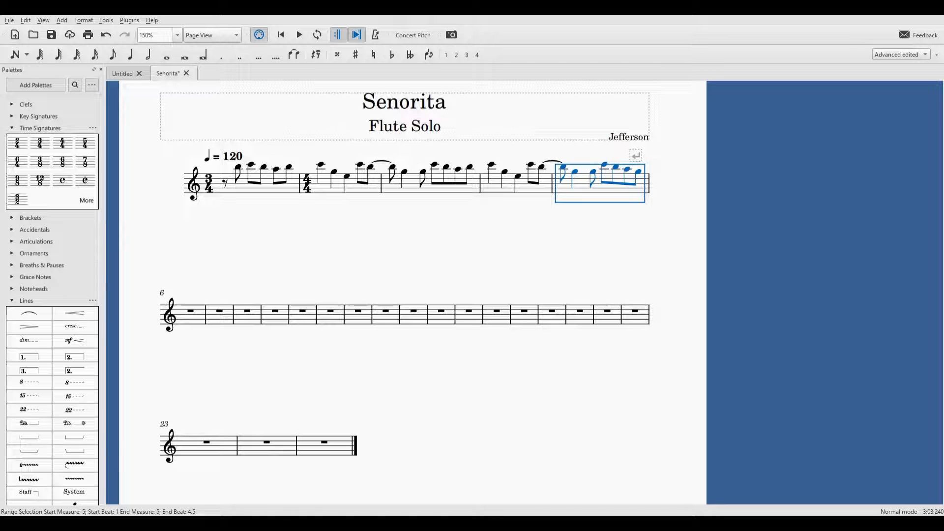
pyautogui.click(191, 325)
pyautogui.click(219, 325)
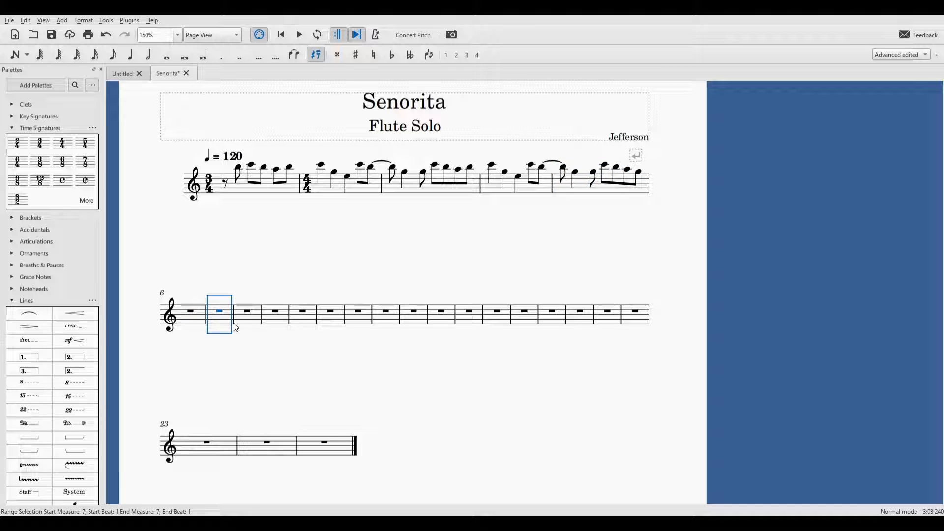
pyautogui.click(249, 323)
pyautogui.click(280, 324)
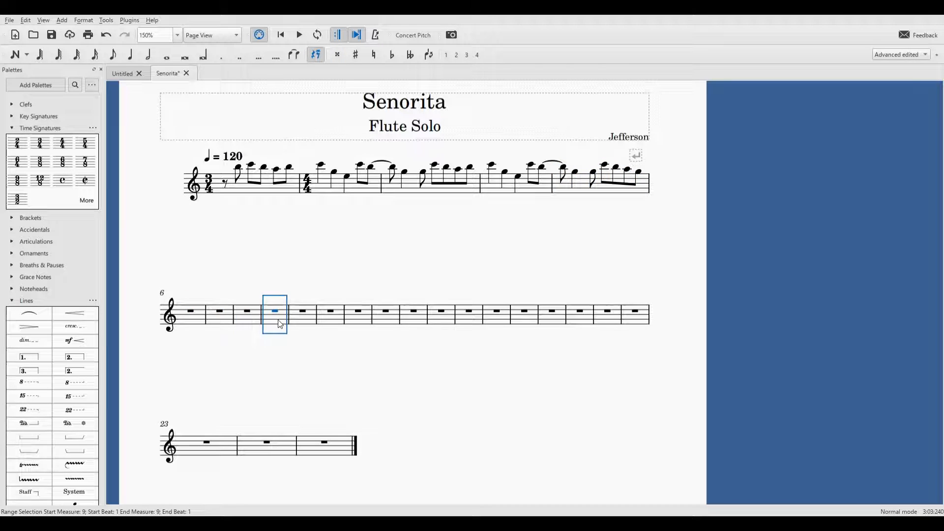
pyautogui.press('Return')
# - Count four measures from measure 10 and insert a system break after measure 13
pyautogui.scroll(-3, 280, 338)
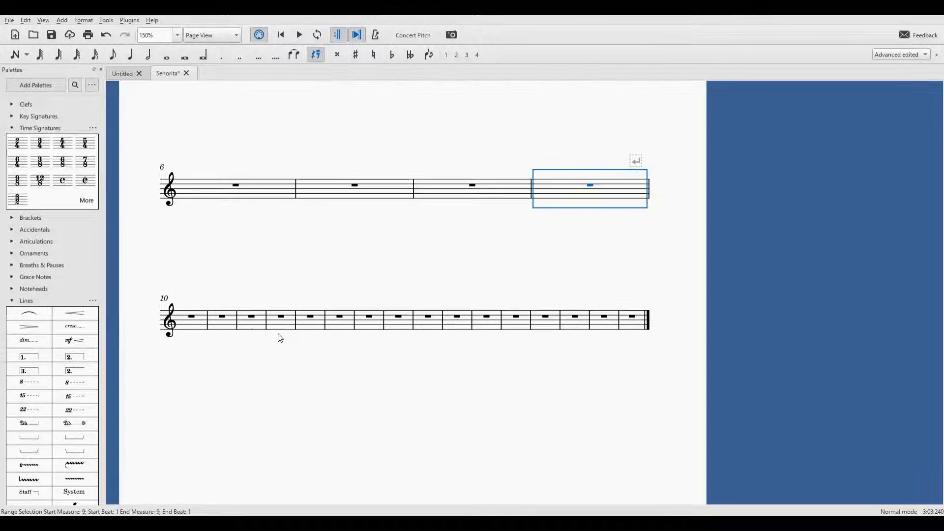
pyautogui.click(203, 329)
pyautogui.click(226, 329)
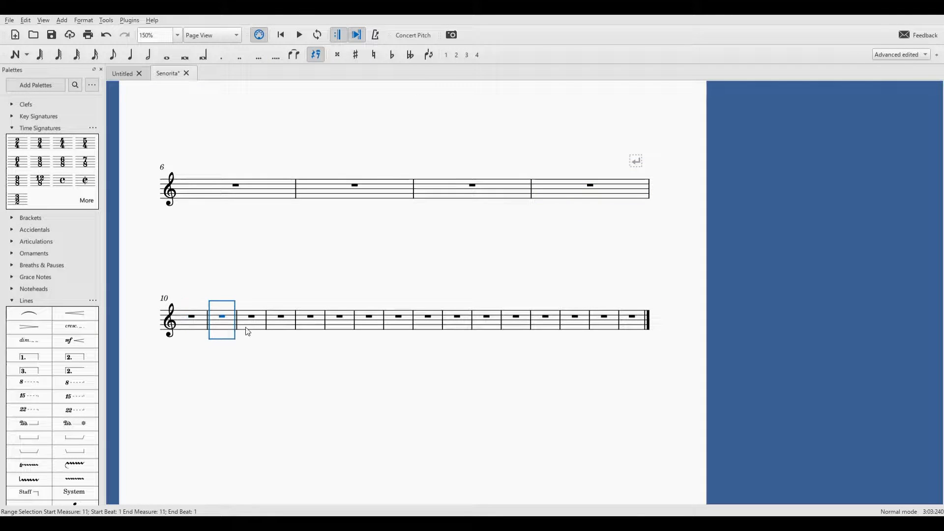
pyautogui.click(249, 332)
pyautogui.click(283, 333)
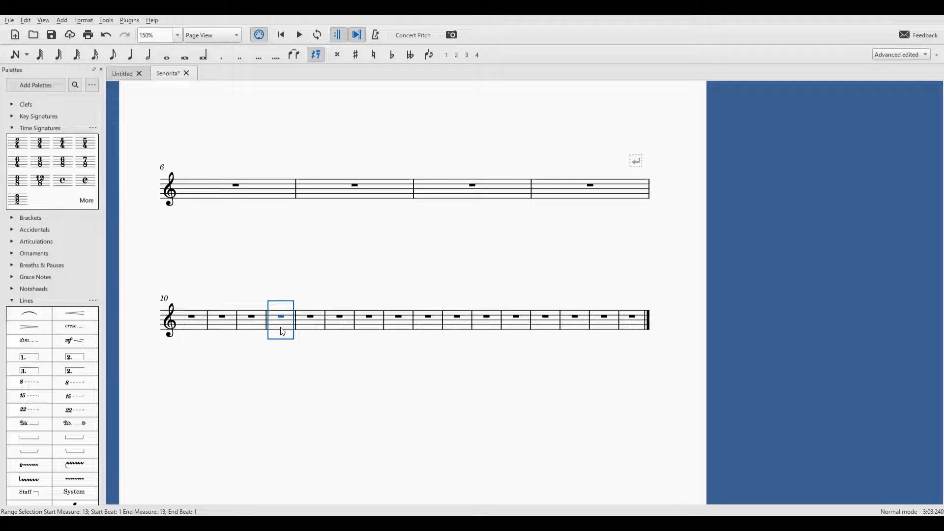
pyautogui.press('Return')
# - Count four measures from measure 14 and insert a system break after measure 17
pyautogui.scroll(-3, 283, 331)
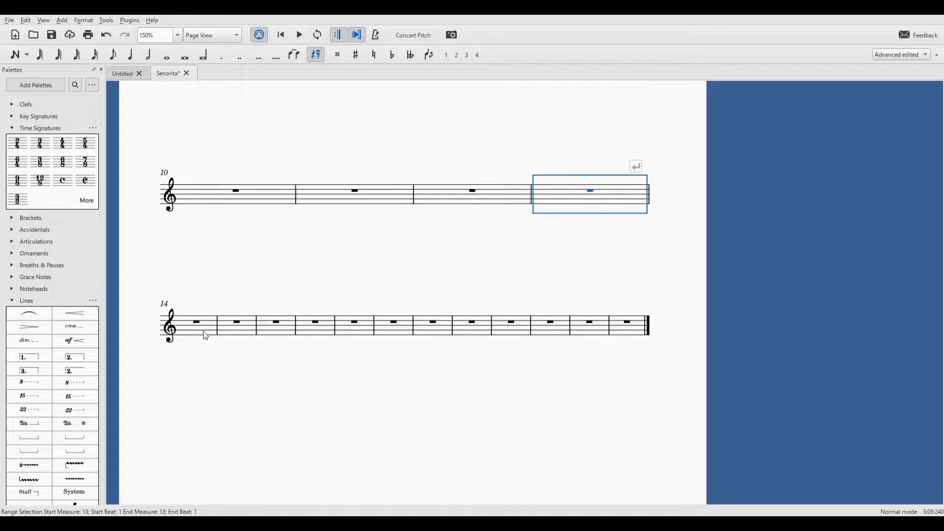
pyautogui.click(206, 337)
pyautogui.click(229, 335)
pyautogui.click(273, 335)
pyautogui.click(305, 335)
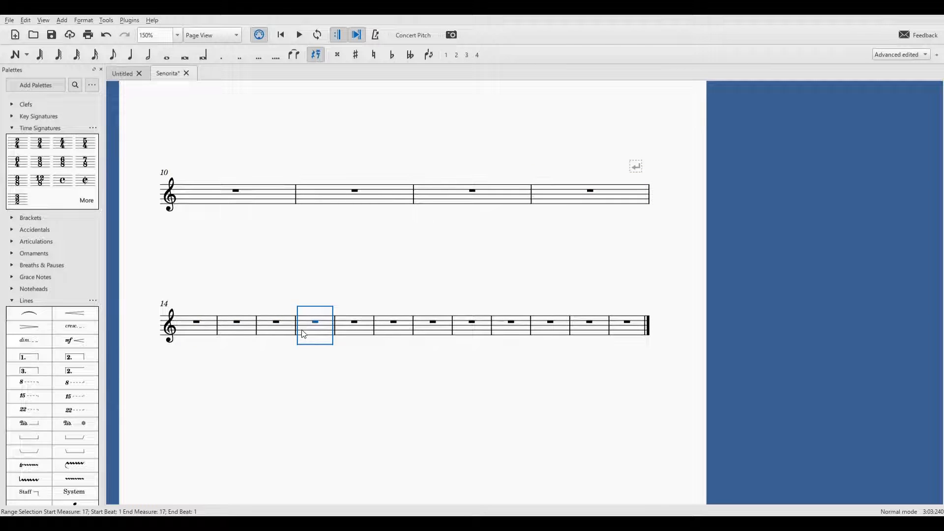
pyautogui.press('Return')
# - Count four measures from measure 18 and insert a system break after measure 21
pyautogui.scroll(-2, 298, 331)
pyautogui.click(230, 375)
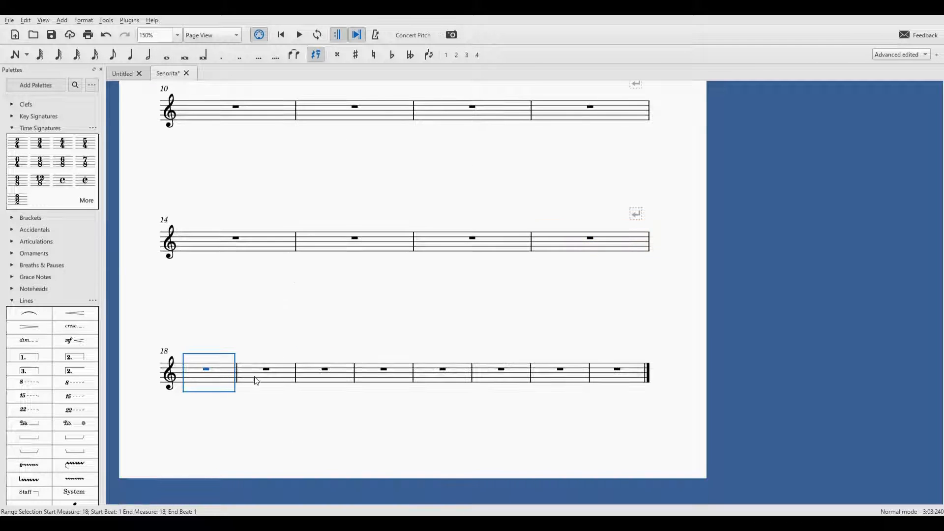
pyautogui.click(257, 381)
pyautogui.click(305, 382)
pyautogui.click(370, 378)
pyautogui.press('Return')
# - Review the system breaks and the measure numbers at the start of each system throughout the score
pyautogui.scroll(-2, 371, 379)
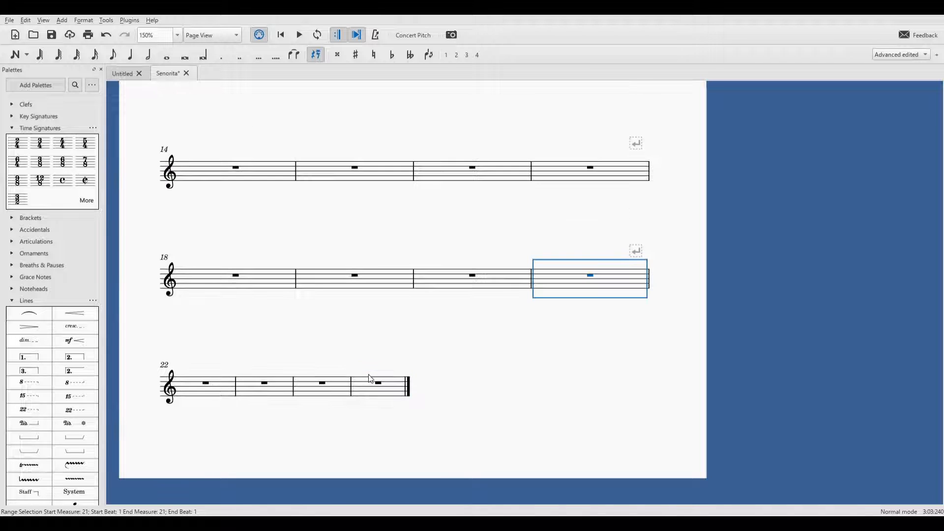
pyautogui.scroll(6, 370, 378)
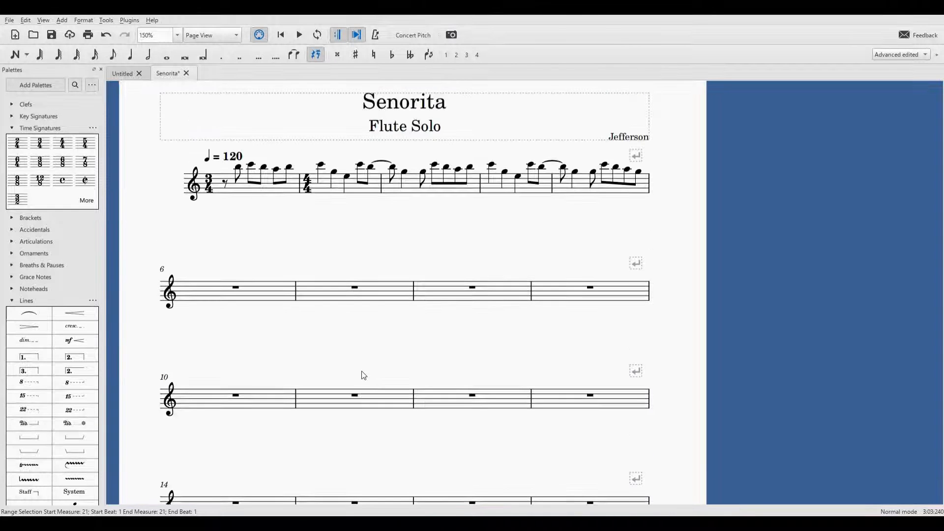
pyautogui.scroll(-6, 363, 376)
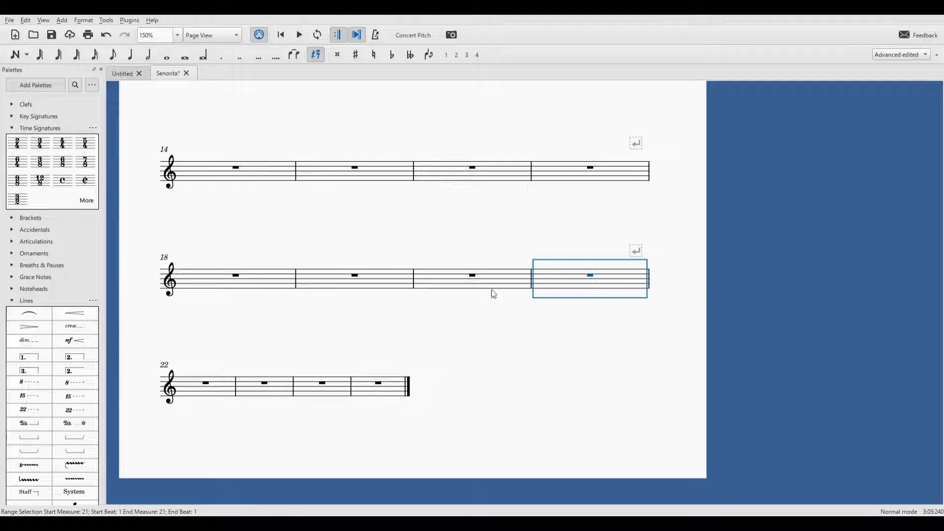
pyautogui.scroll(6, 354, 350)
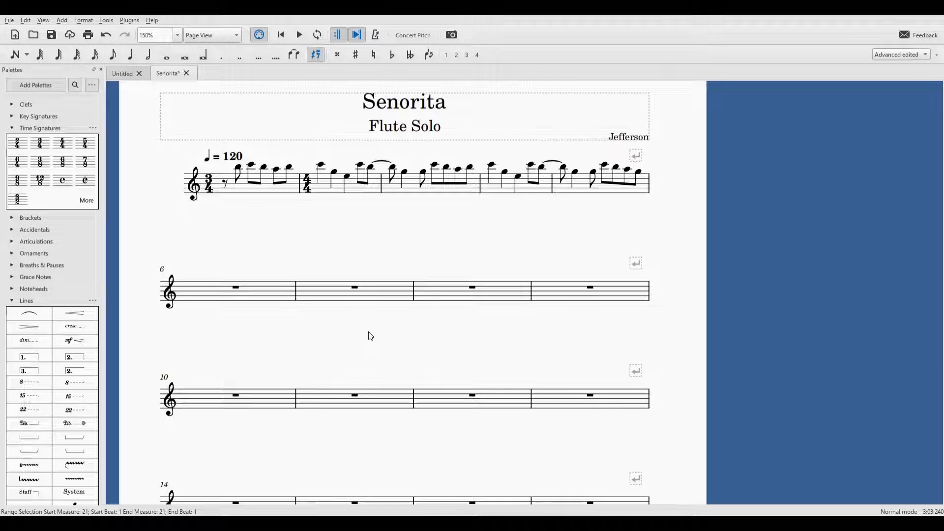
pyautogui.click(163, 270)
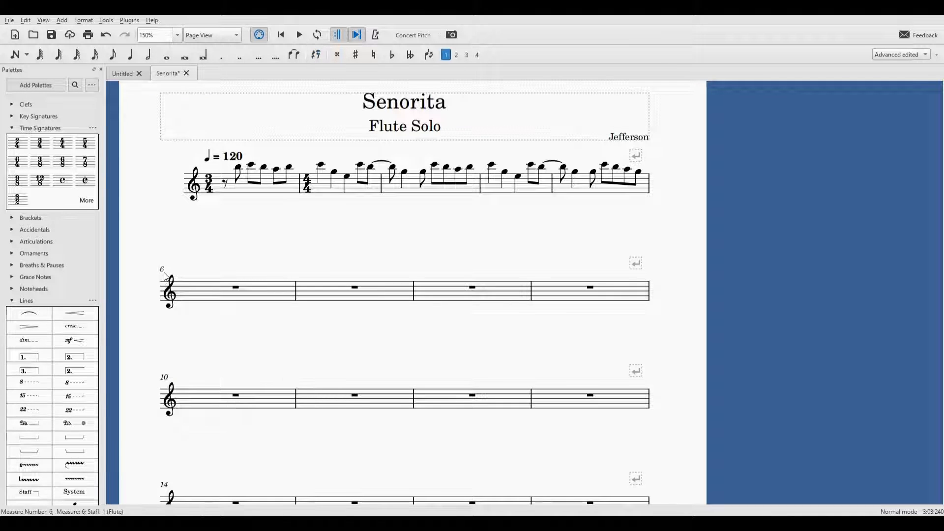
pyautogui.click(168, 380)
pyautogui.scroll(-2, 186, 370)
pyautogui.click(173, 403)
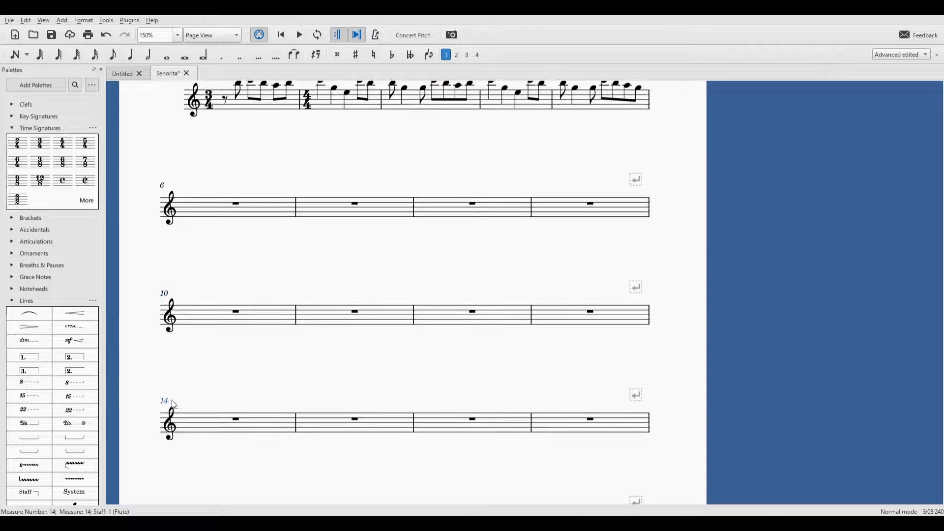
pyautogui.click(165, 294)
pyautogui.scroll(2, 173, 292)
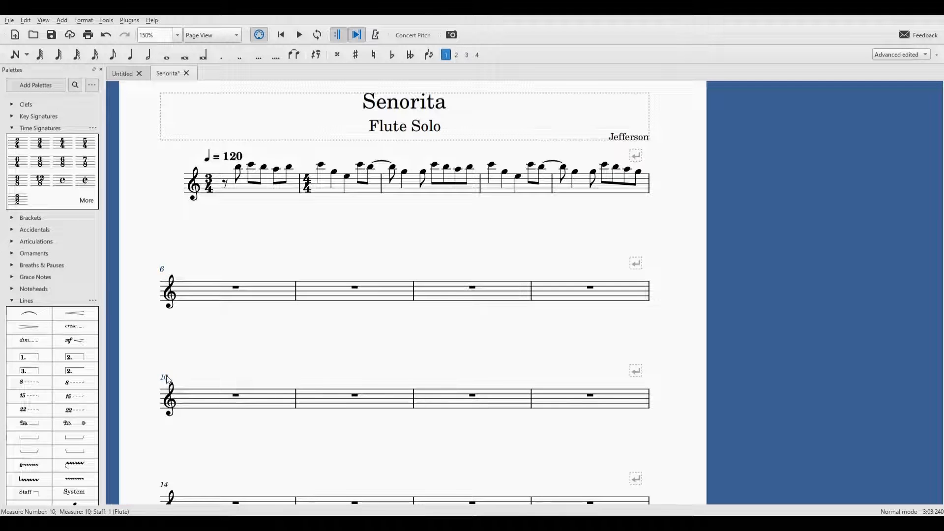
# - Start note input at the beginning of measure 6 with the eighth-note duration
pyautogui.click(210, 295)
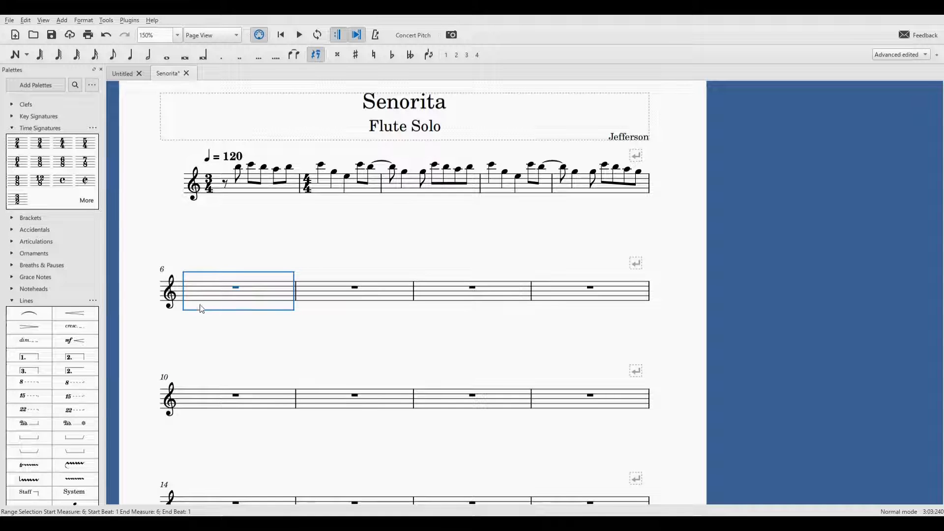
pyautogui.click(18, 59)
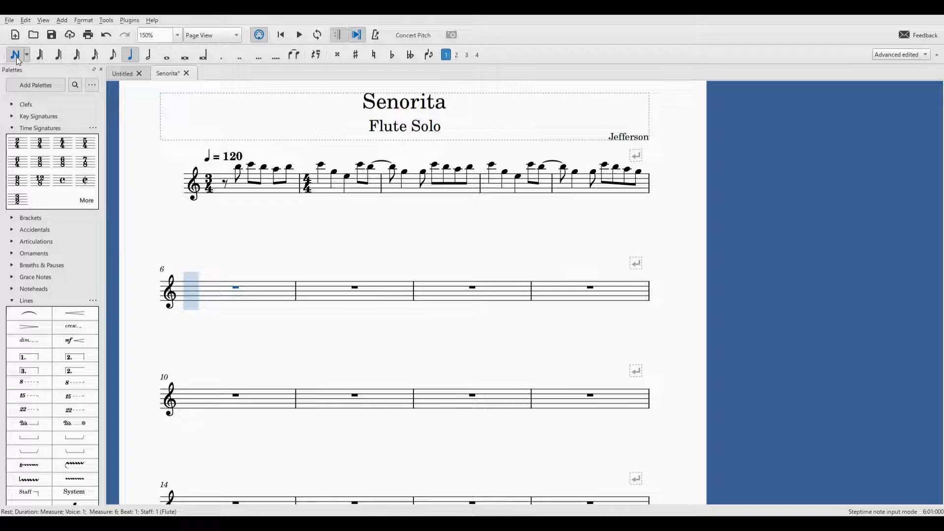
pyautogui.click(113, 55)
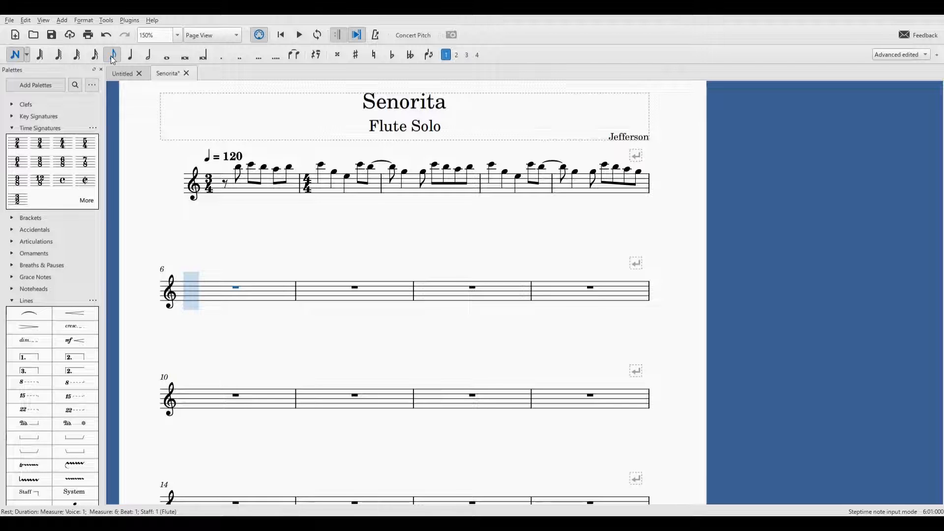
pyautogui.click(195, 285)
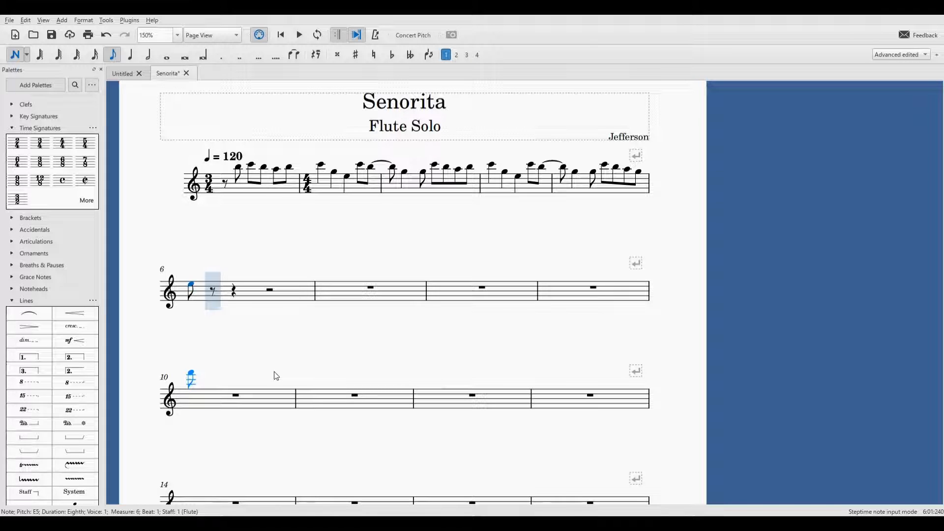
pyautogui.press('Delete')
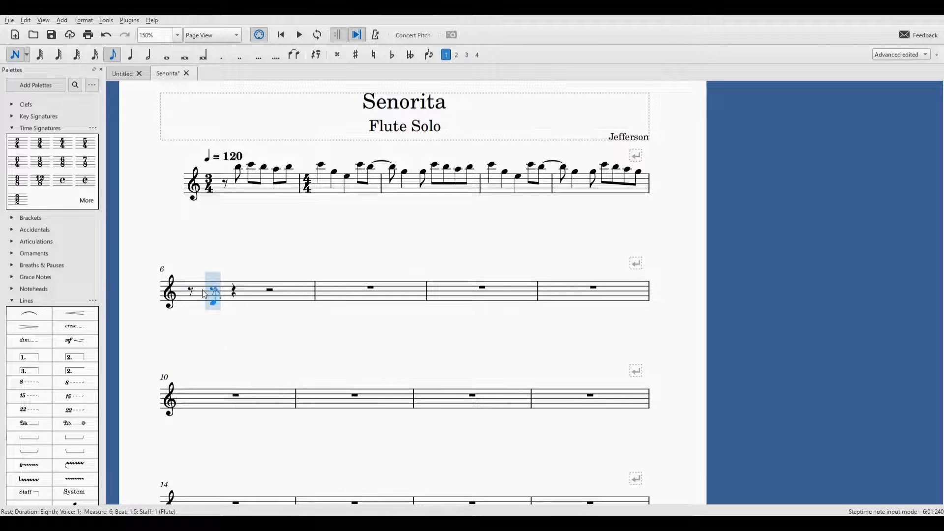
pyautogui.click(318, 55)
pyautogui.hotkey('ctrl', 'z')
pyautogui.hotkey('ctrl', 'z')
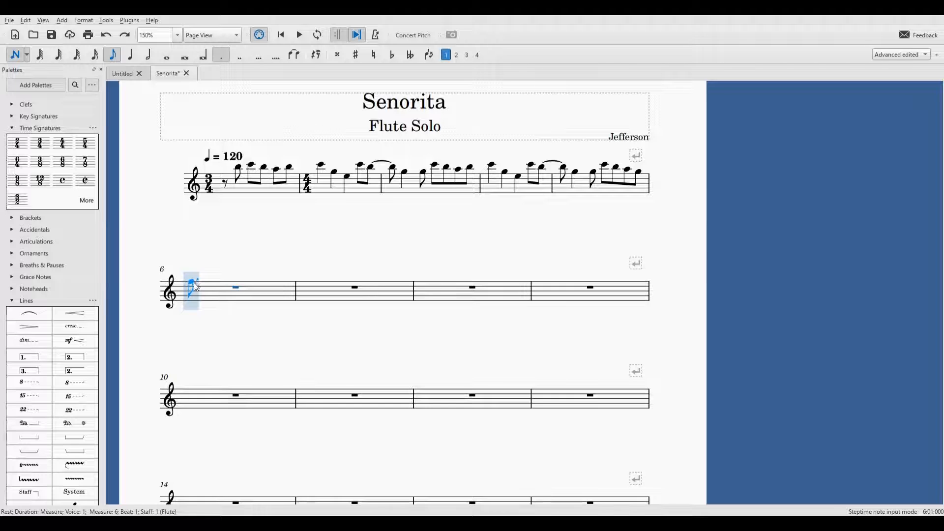
# - Fill the first two beats of measure 6 with a dotted eighth F5, a dotted eighth C6 and an eighth C6
pyautogui.click(194, 283)
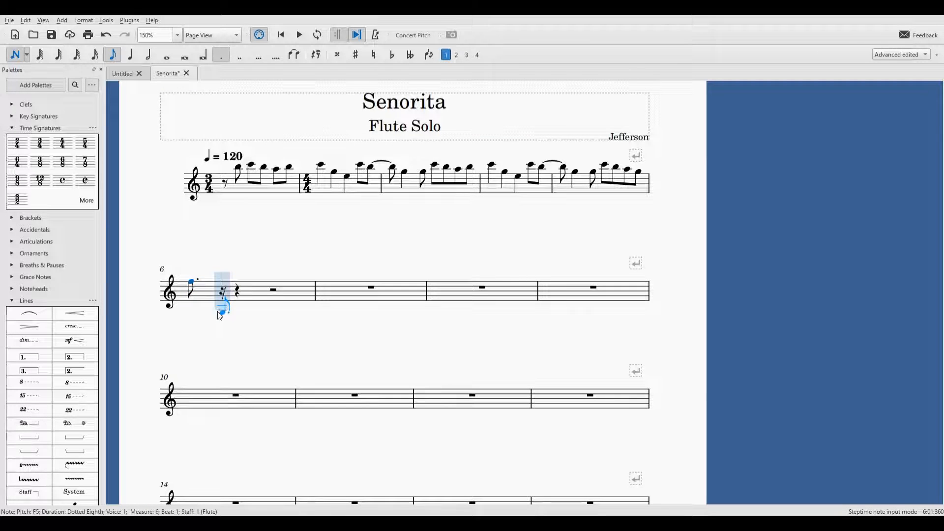
pyautogui.click(223, 272)
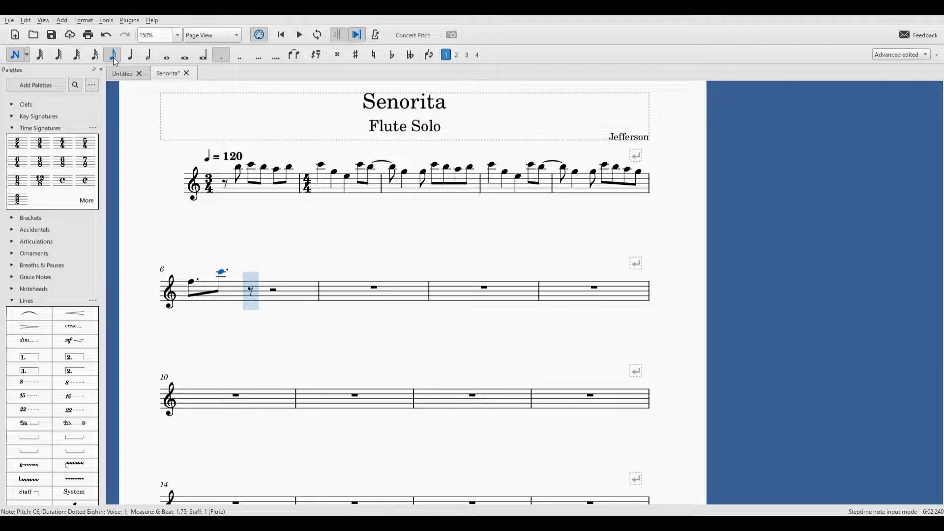
pyautogui.click(221, 56)
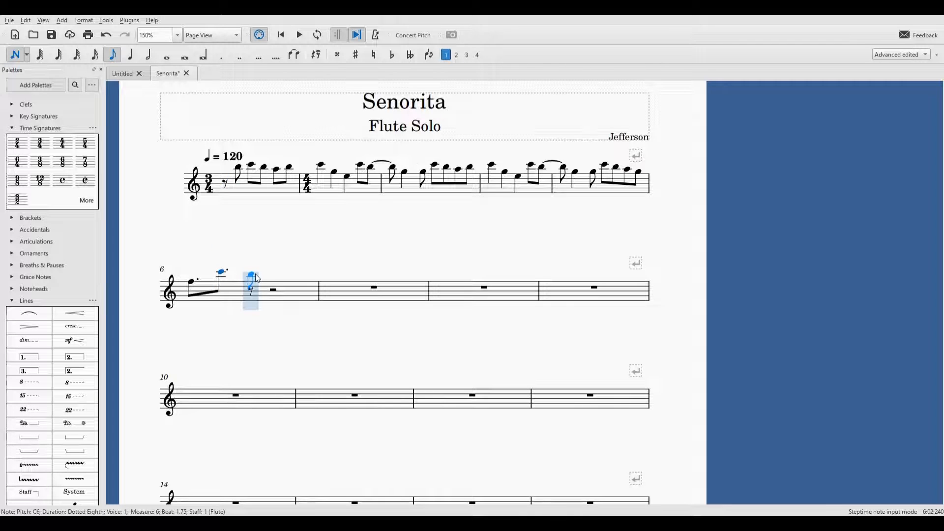
pyautogui.click(253, 274)
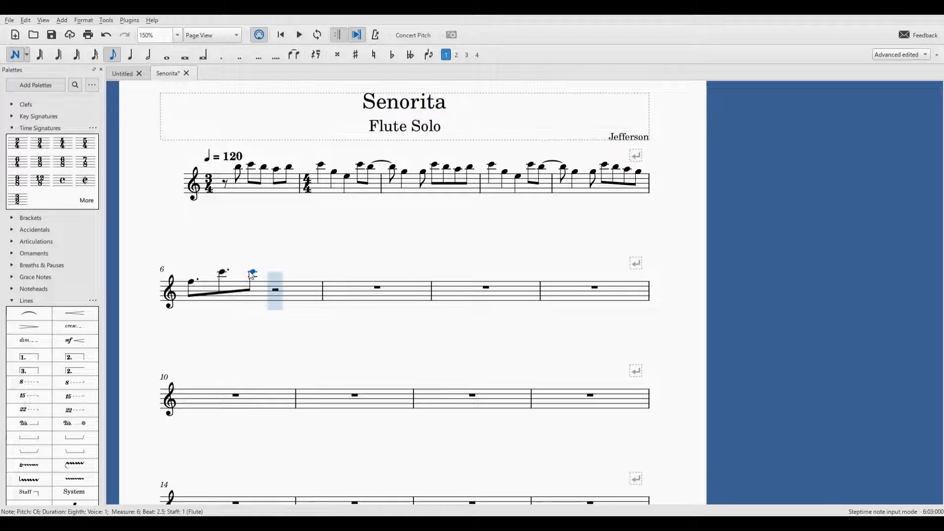
# - Complete measure 6 with a dotted quarter C6 on beat 3 and an eighth F5
pyautogui.click(133, 56)
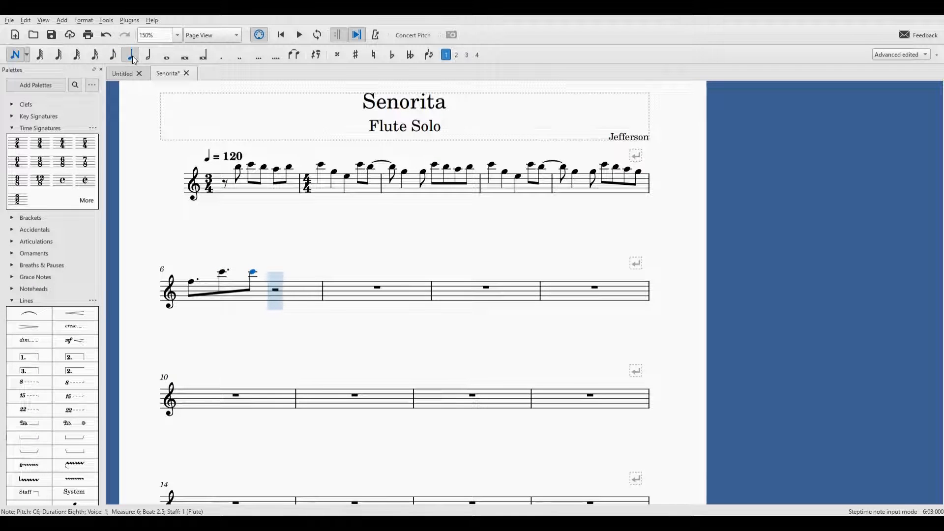
pyautogui.click(229, 56)
pyautogui.click(276, 273)
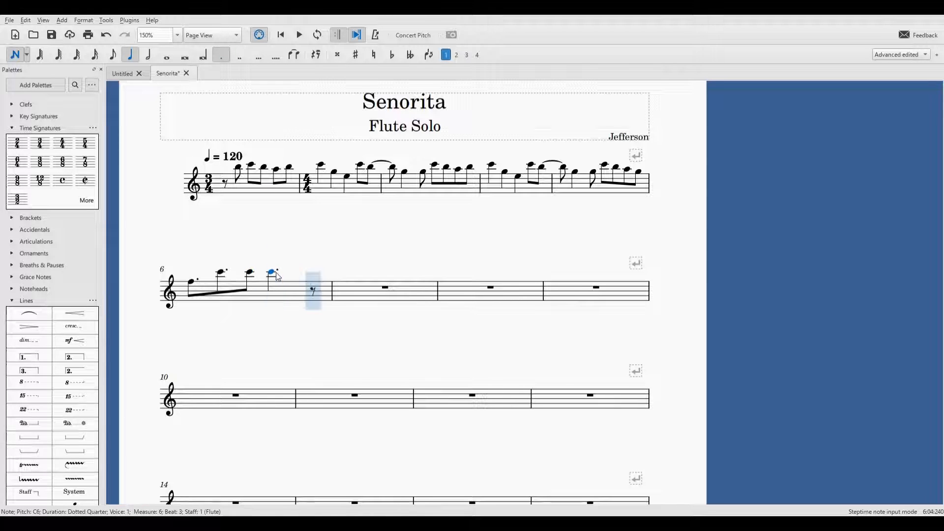
pyautogui.click(113, 57)
pyautogui.click(315, 285)
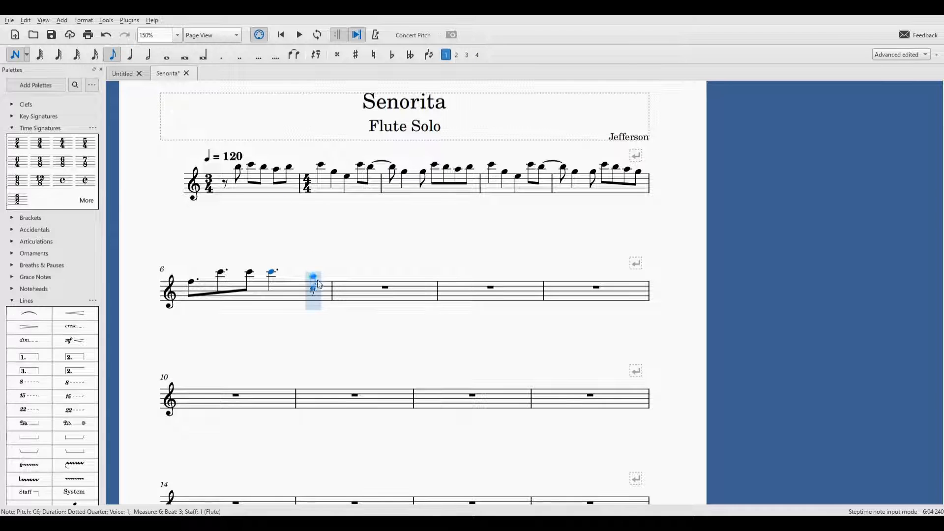
pyautogui.click(317, 282)
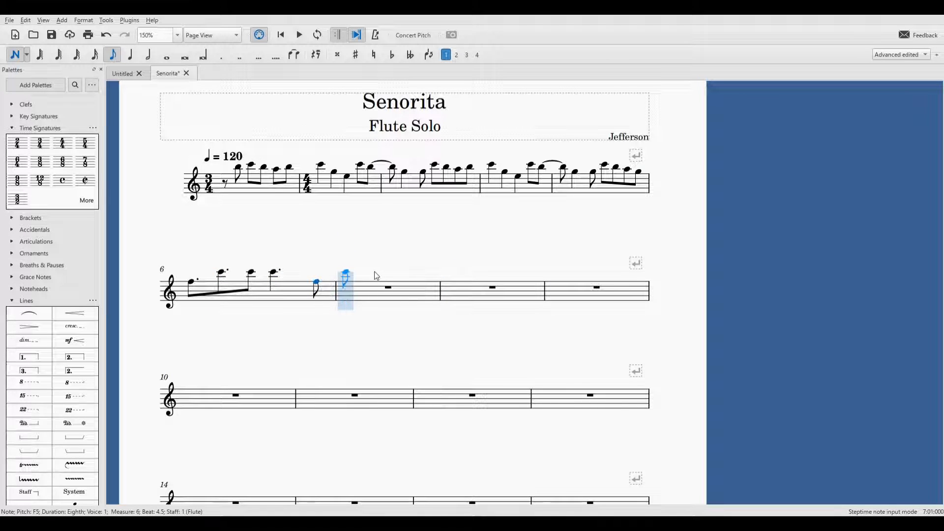
# - Enter a dotted eighth F5, a dotted eighth C6, an eighth C6 and a dotted quarter C6 in measure 7
pyautogui.click(222, 57)
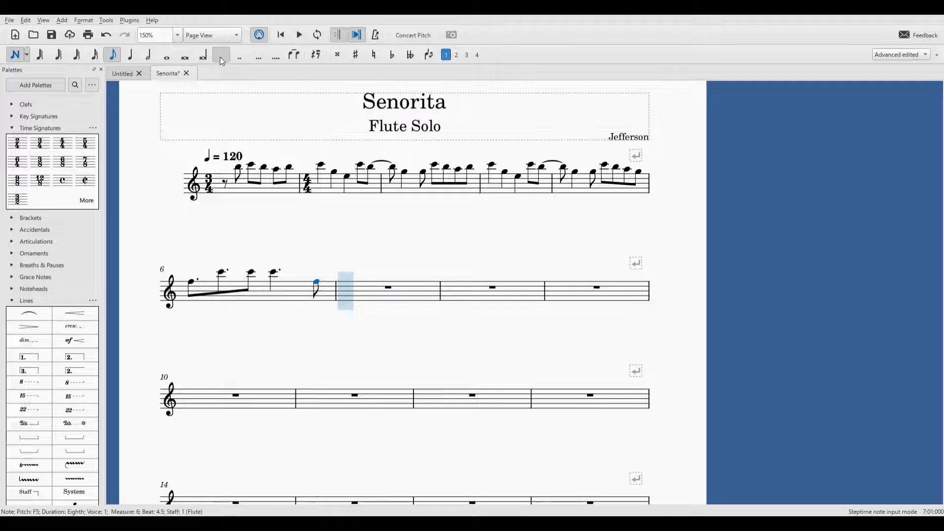
pyautogui.click(348, 286)
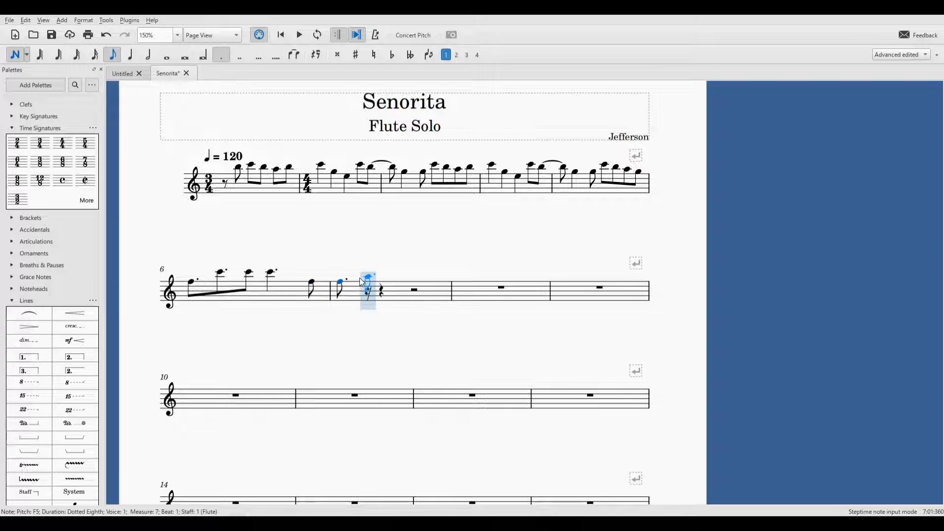
pyautogui.click(364, 272)
pyautogui.click(117, 56)
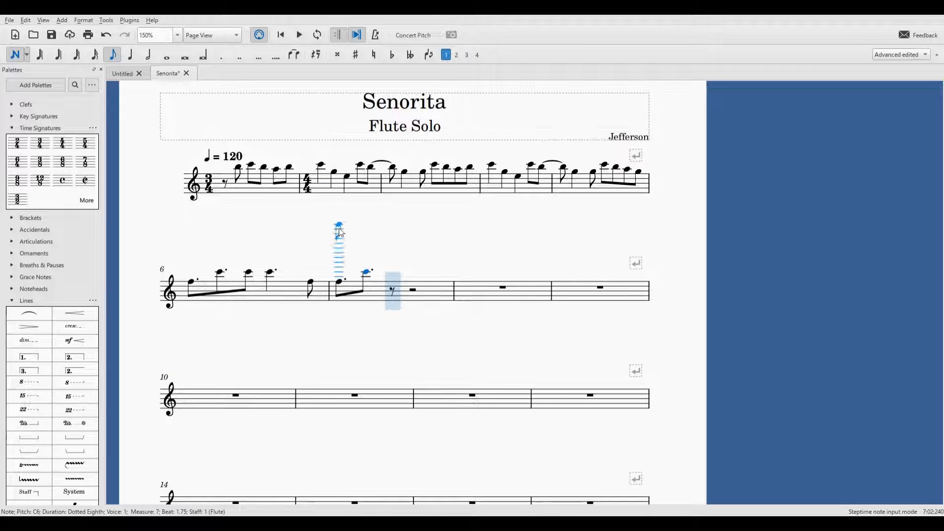
pyautogui.click(394, 272)
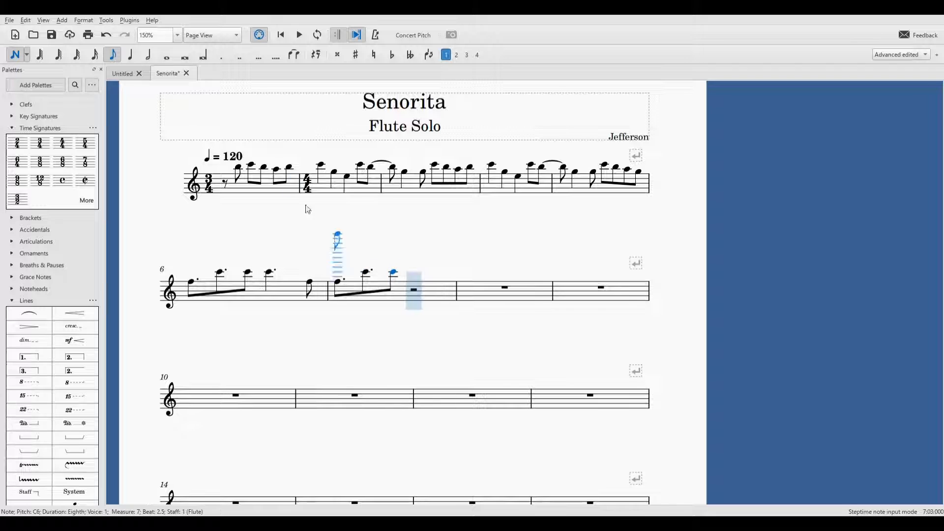
pyautogui.click(133, 56)
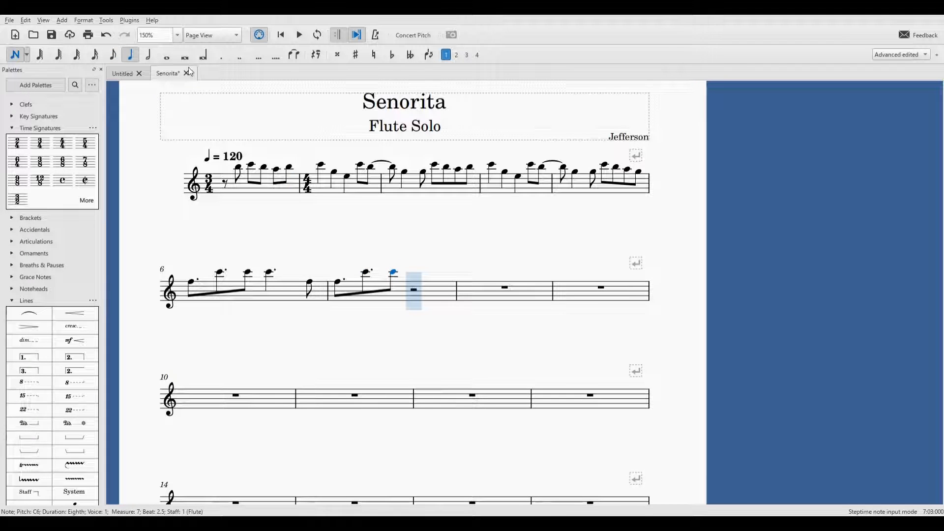
pyautogui.click(222, 56)
pyautogui.click(417, 272)
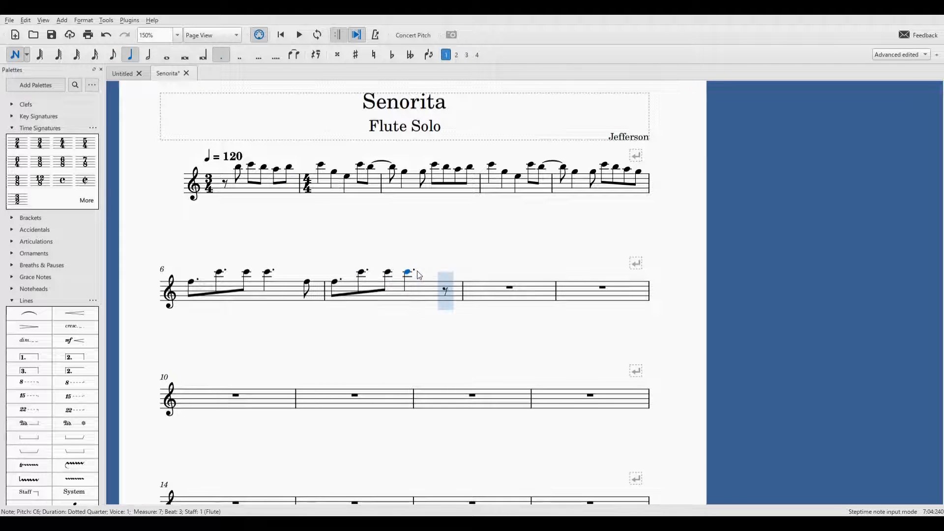
# - Check the empty Untitled score and close it, returning to the Senorita score
pyautogui.click(118, 74)
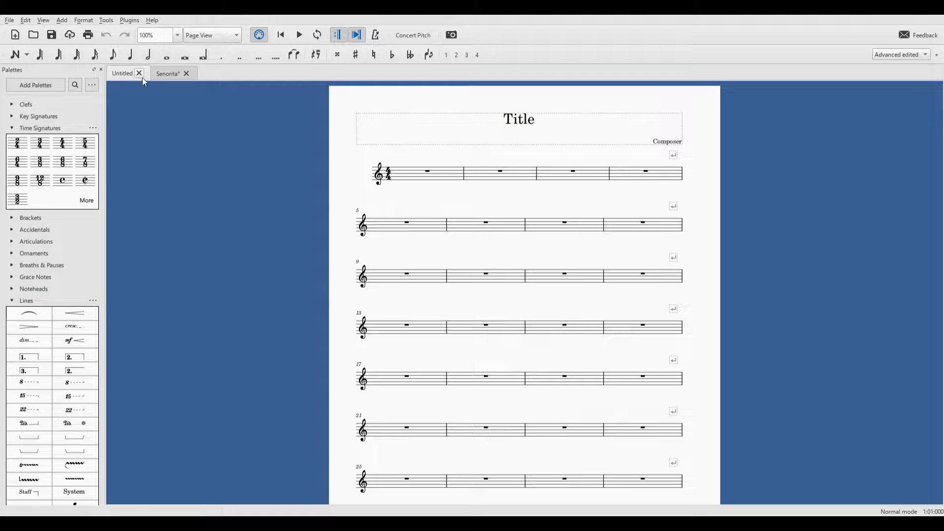
pyautogui.click(162, 74)
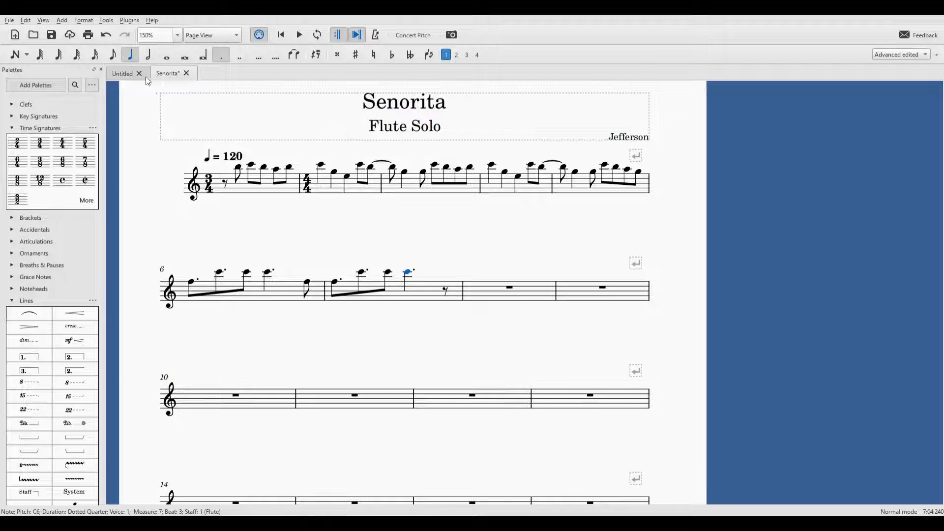
pyautogui.click(123, 79)
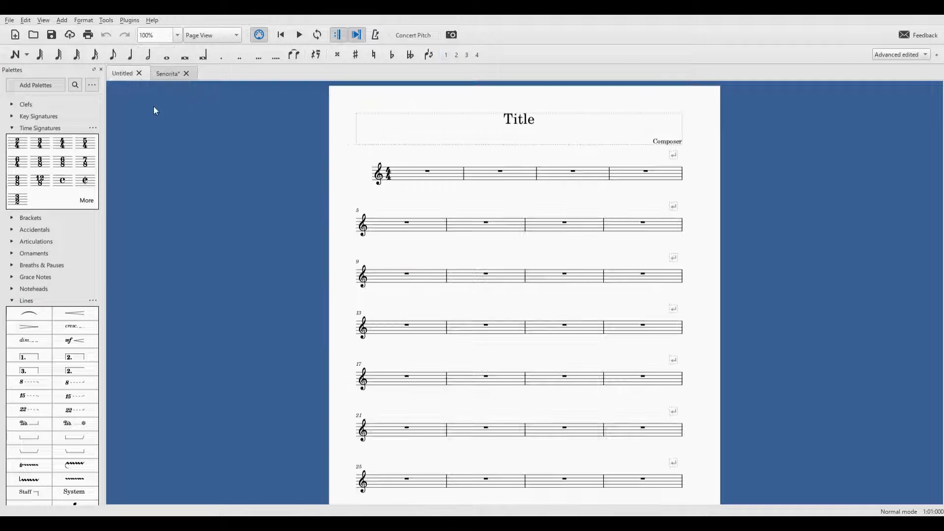
pyautogui.click(140, 74)
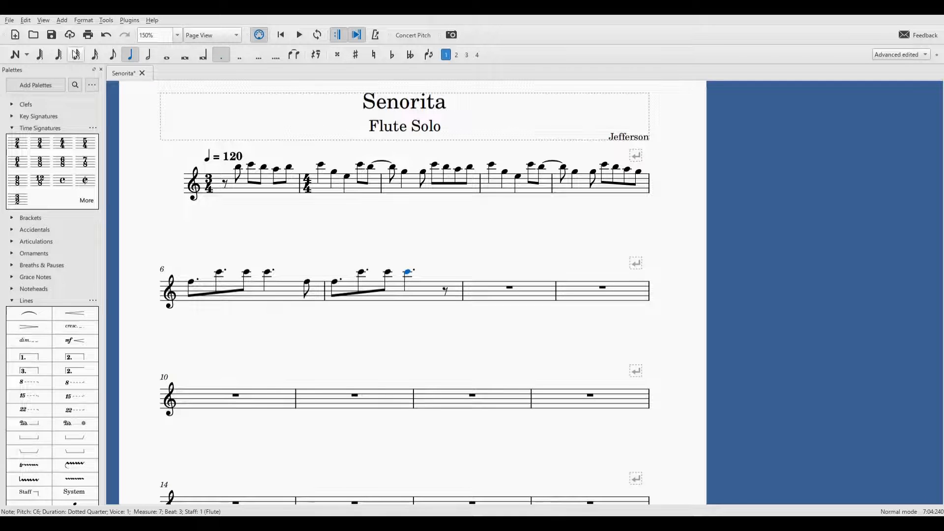
# - Resume note input and complete measure 7 with an eighth B5 on the last half beat
pyautogui.click(14, 56)
pyautogui.click(112, 54)
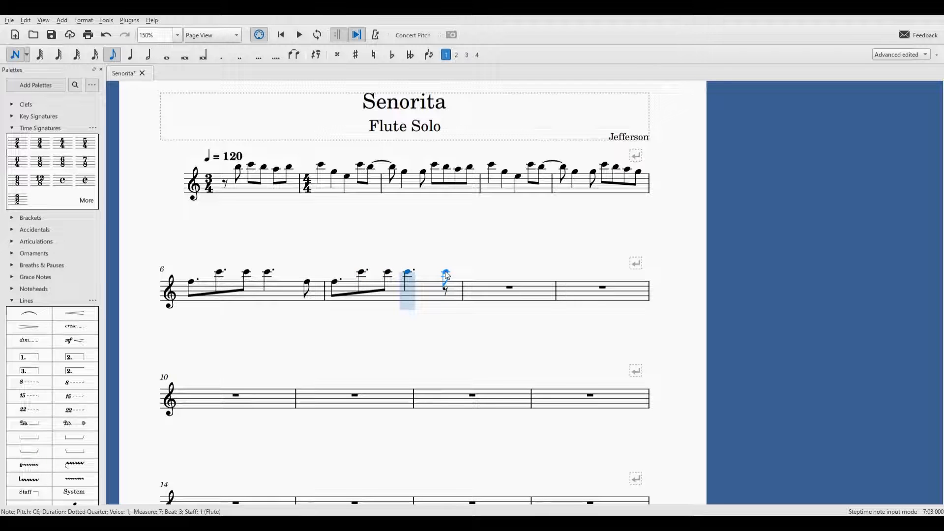
pyautogui.click(447, 276)
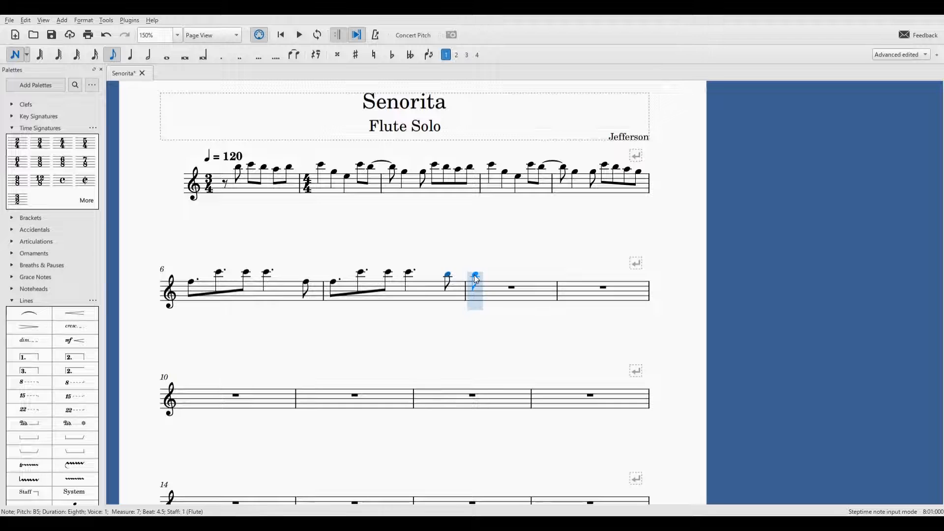
# - Enter eighth notes B5, C6, B5, C6 and B5 from beat 1 of measure 8
pyautogui.click(474, 276)
pyautogui.click(480, 273)
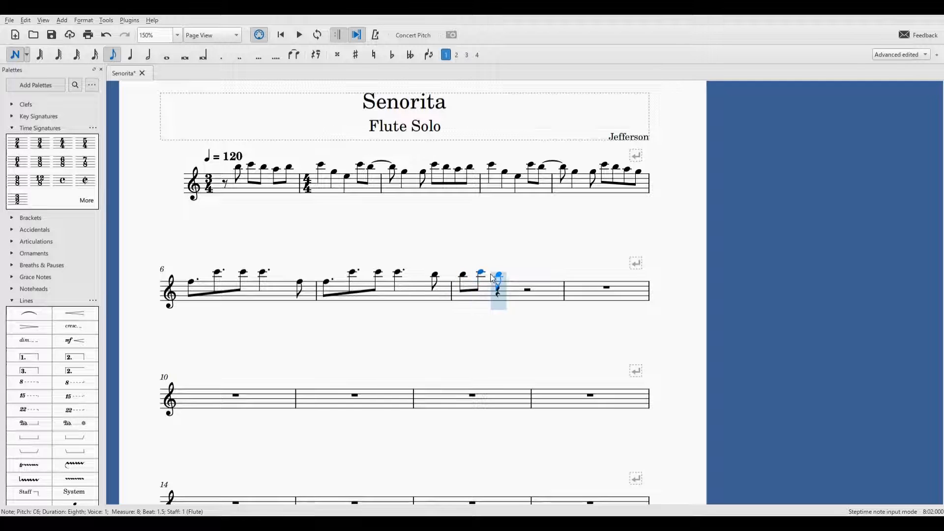
pyautogui.click(491, 273)
pyautogui.click(506, 272)
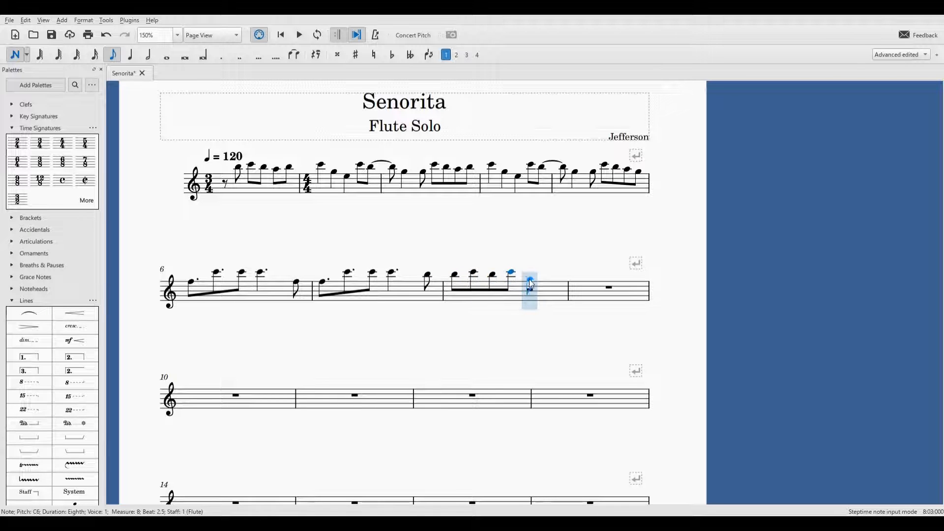
pyautogui.click(532, 278)
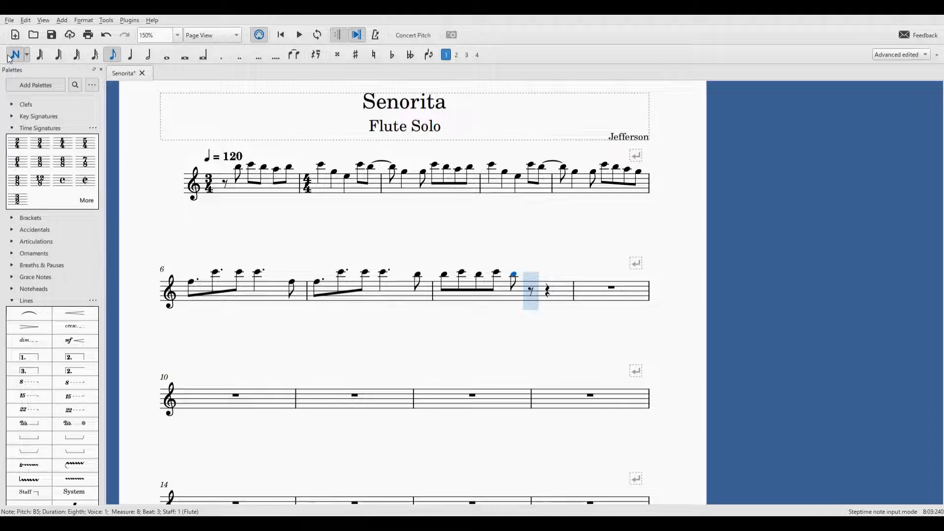
# - Complete measure 8 with a quarter G5 and an eighth B5, and tie the last B5 of measure 7 into measure 8
pyautogui.click(130, 55)
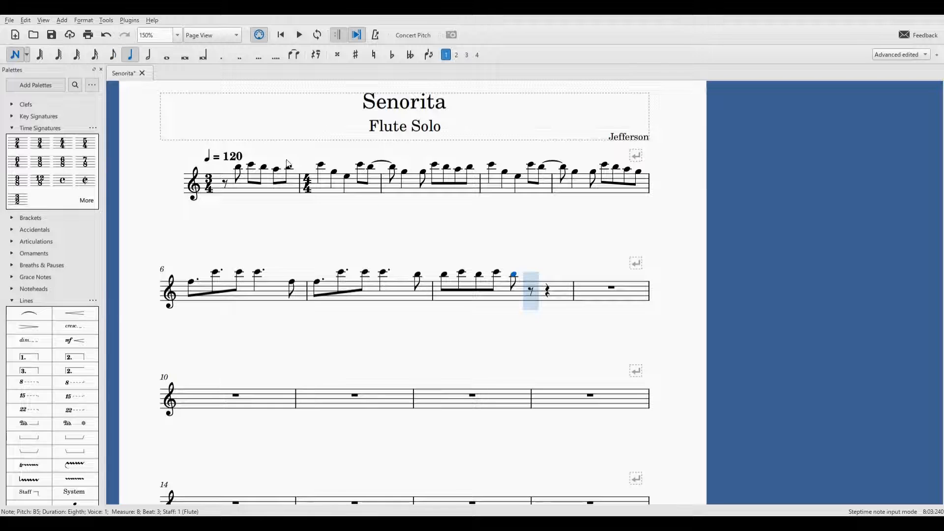
pyautogui.click(533, 282)
pyautogui.press('4')
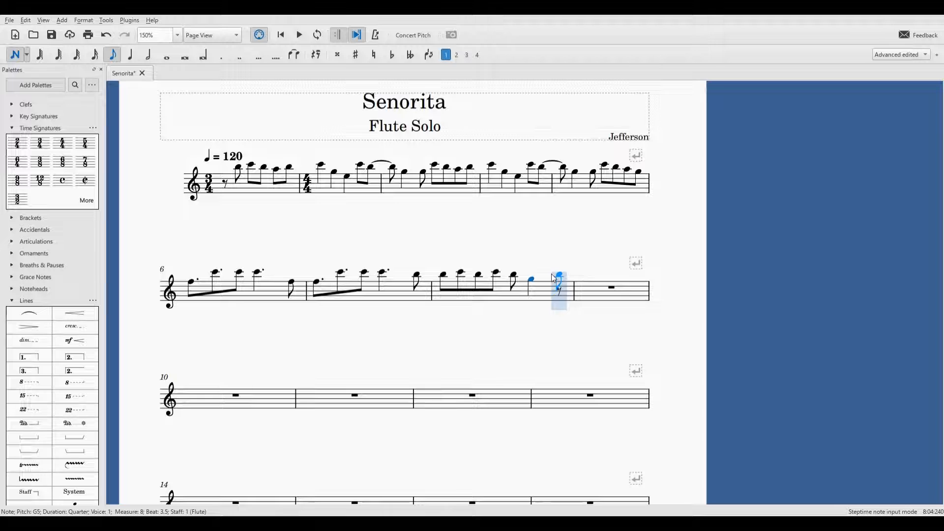
pyautogui.click(554, 278)
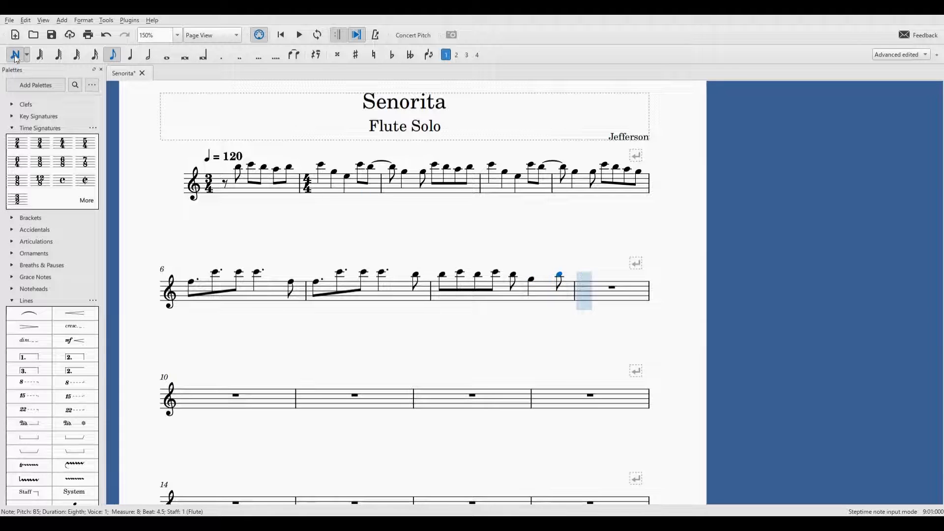
pyautogui.click(16, 58)
pyautogui.click(416, 274)
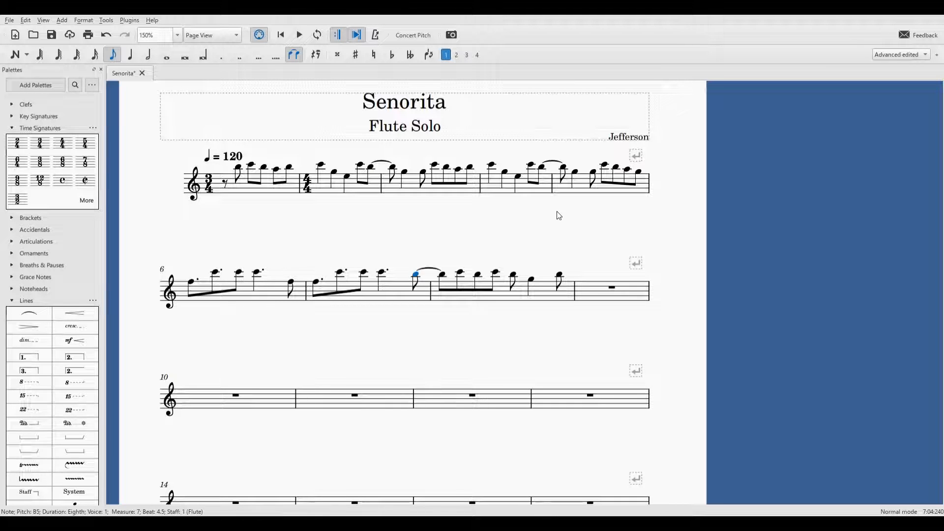
# - Resume note input and fill measure 9 with eighth notes B5, C6, A5, B5, C6, B5, A5 and B5
pyautogui.click(15, 54)
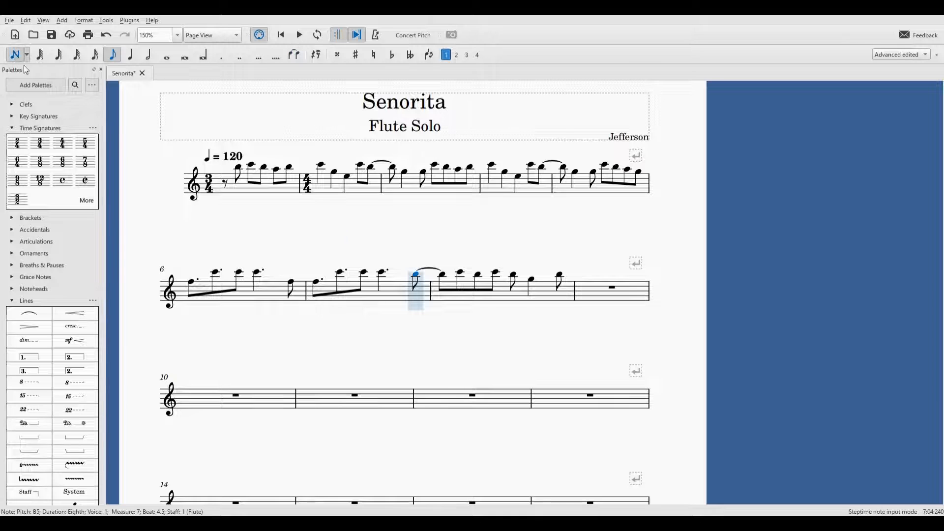
pyautogui.click(584, 275)
pyautogui.click(582, 274)
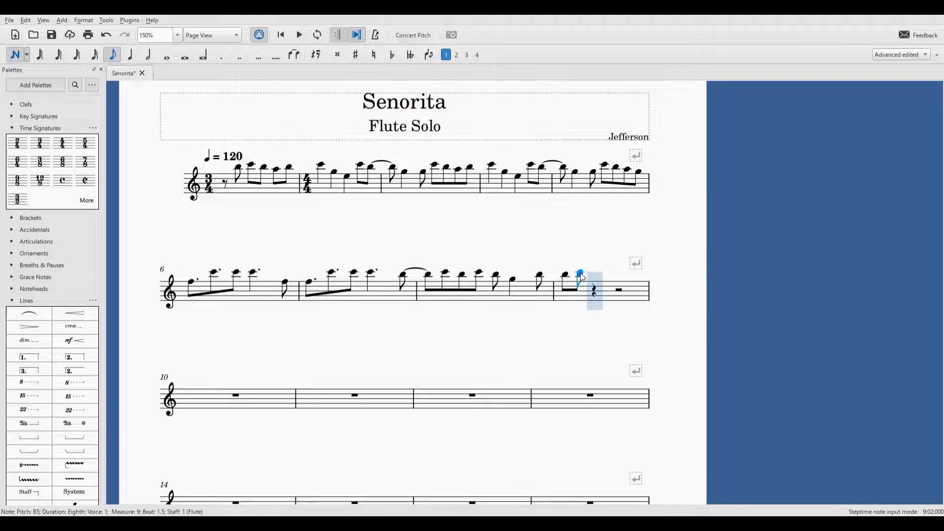
pyautogui.press('Up')
pyautogui.click(589, 278)
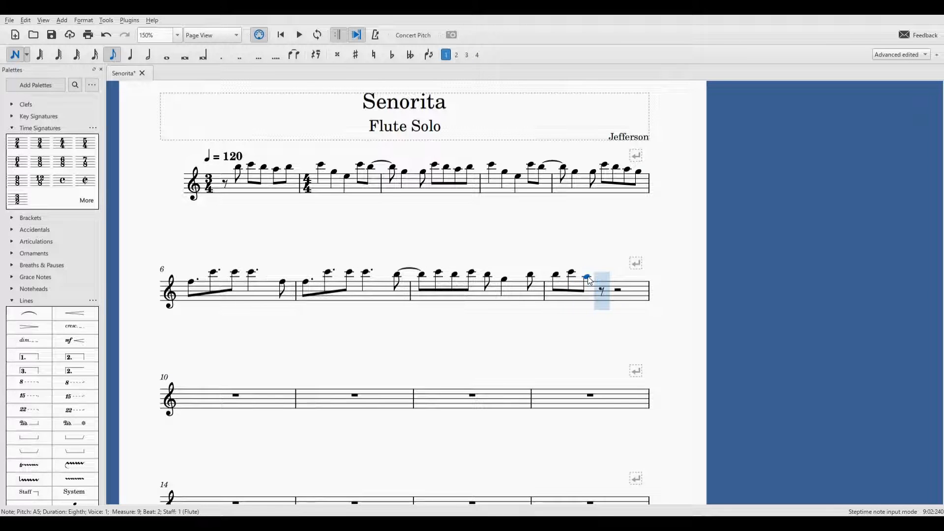
pyautogui.click(595, 276)
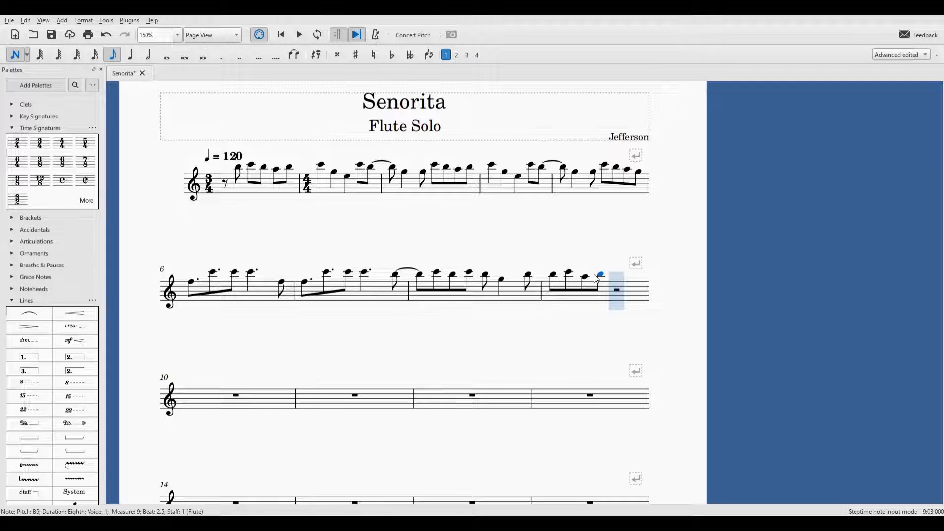
pyautogui.click(598, 276)
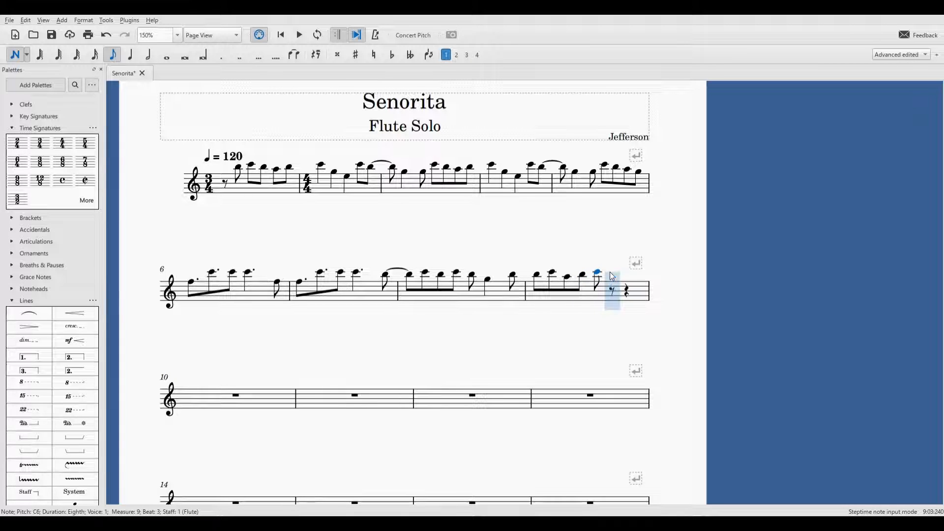
pyautogui.click(613, 278)
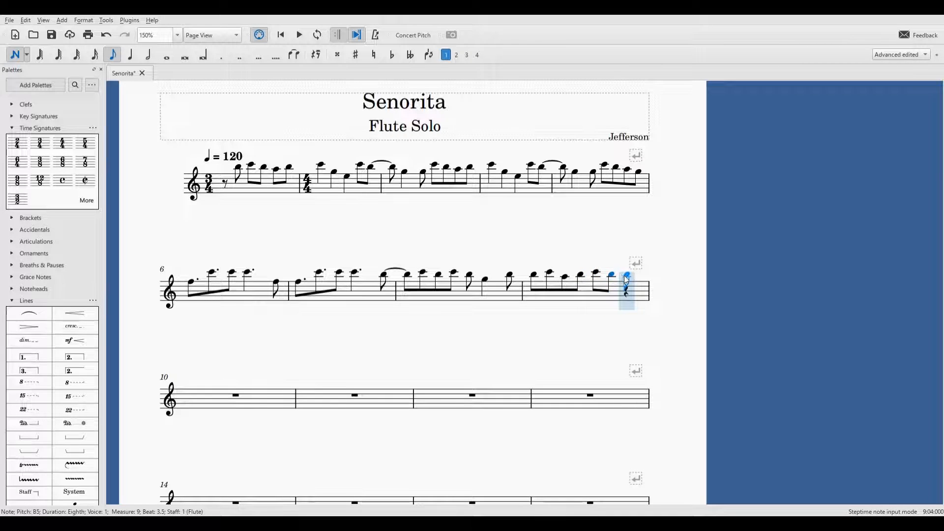
pyautogui.click(626, 278)
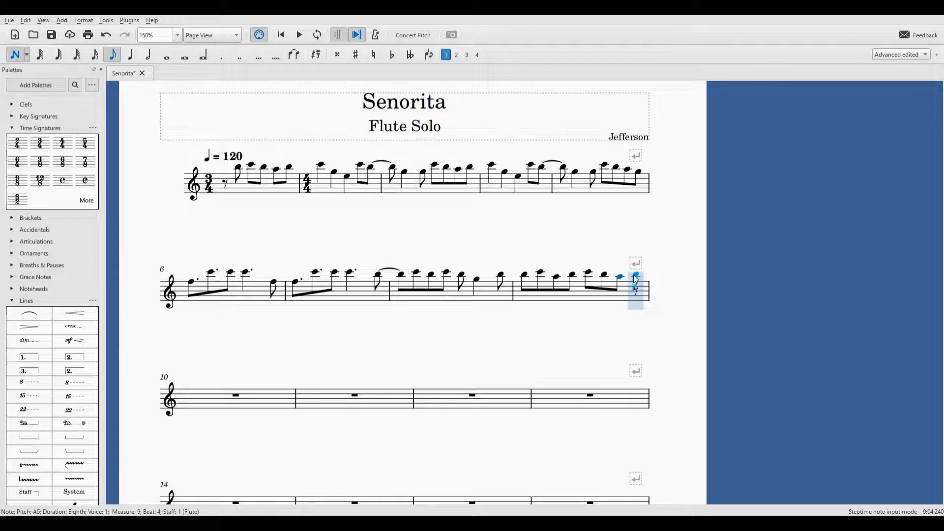
pyautogui.click(637, 279)
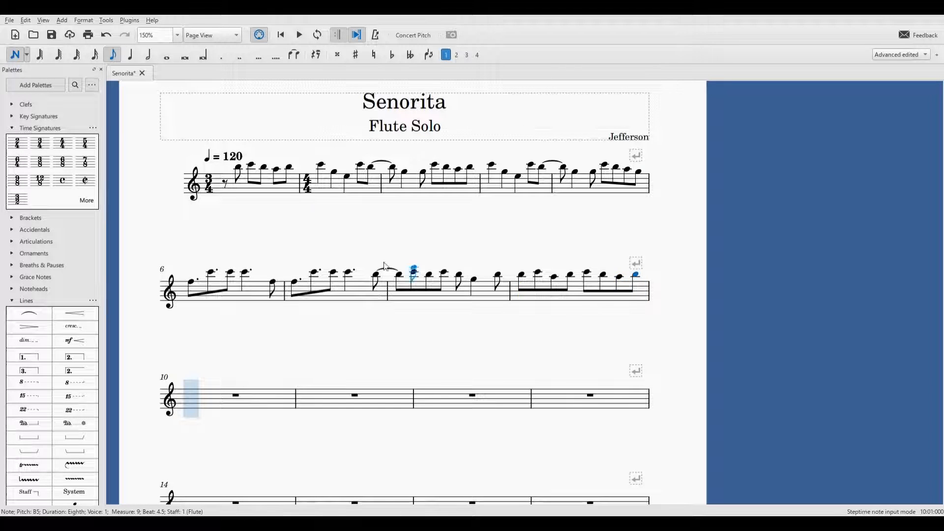
# - Leave note input and tie the last B5 of measure 8 to the first B5 of measure 9
pyautogui.click(16, 57)
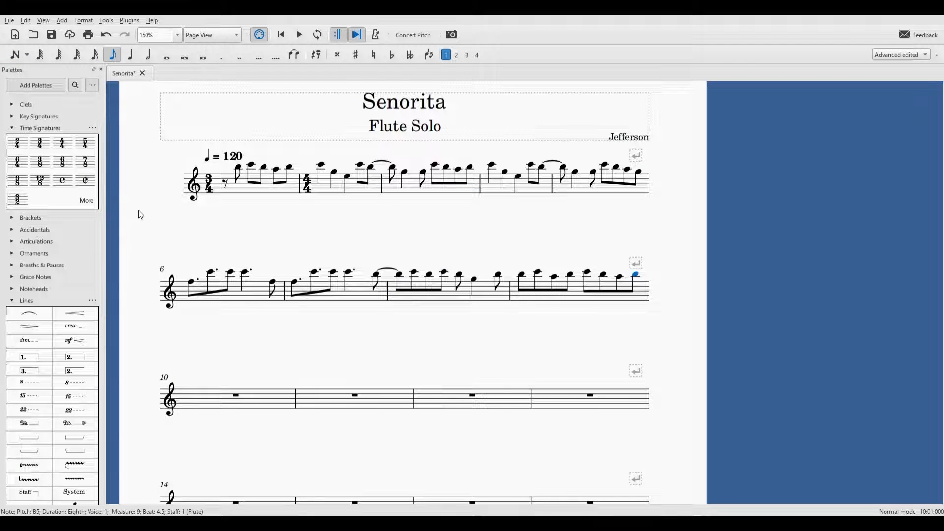
pyautogui.click(498, 274)
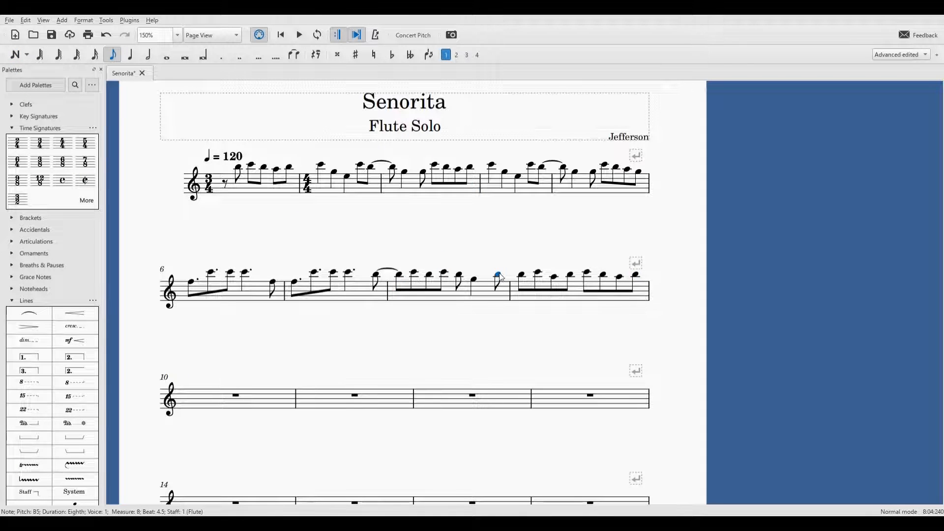
pyautogui.click(294, 57)
# - Play the score from the opening rest of measure 1 through the end of measure 9 and stop playback
pyautogui.click(227, 182)
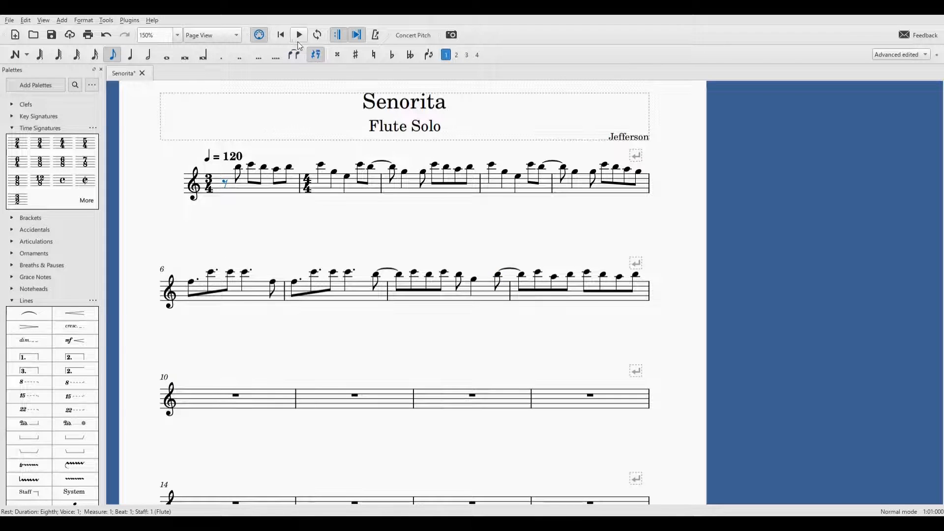
pyautogui.click(298, 38)
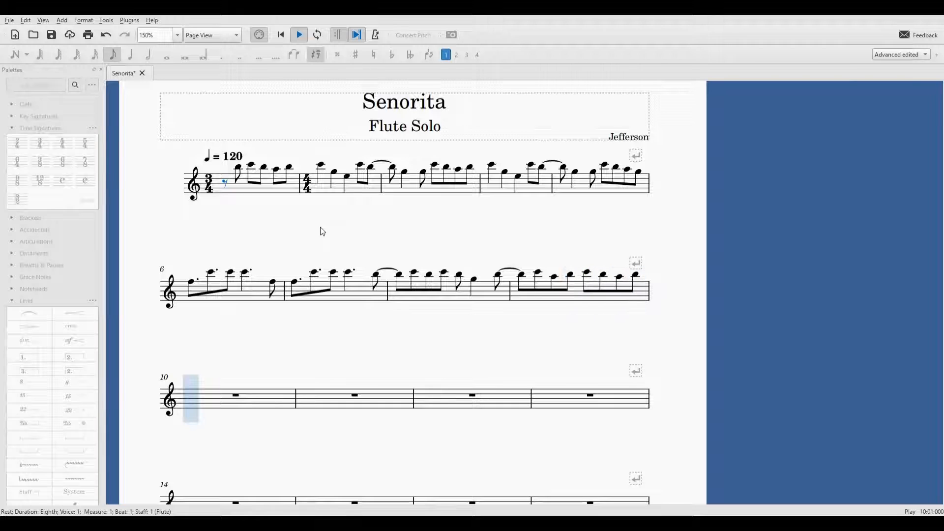
pyautogui.press('space')
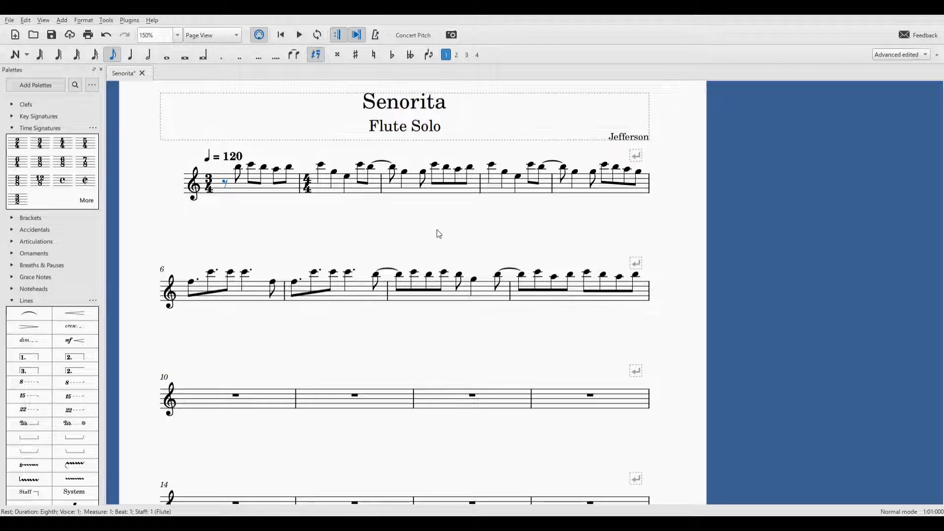
# - Try raising the G5 on beat 2 of measure 4 by a semitone, with playback from the start, and restore the natural pitch
pyautogui.click(507, 174)
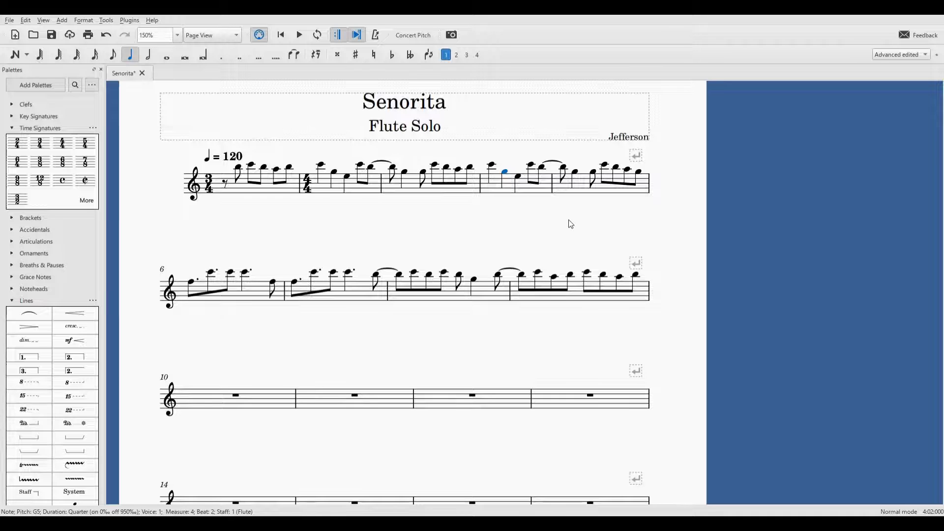
pyautogui.press('Up')
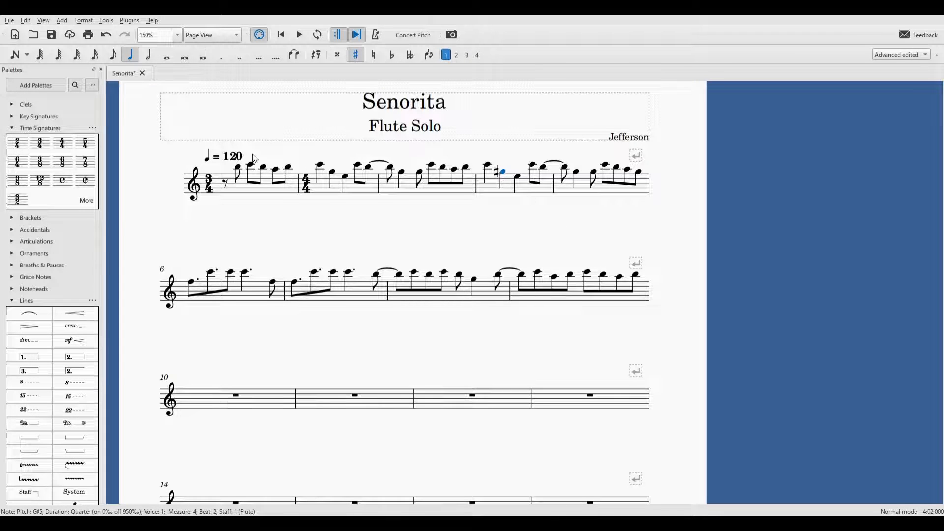
pyautogui.click(226, 186)
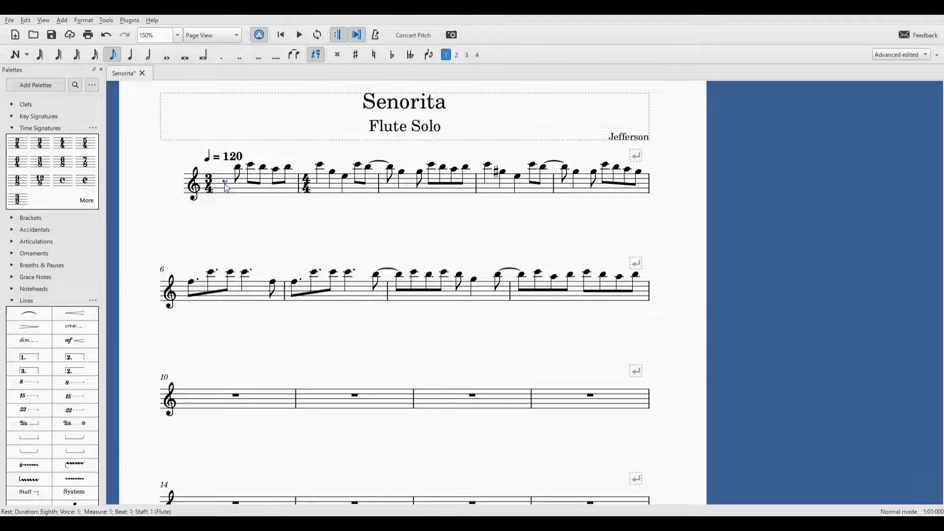
pyautogui.press('space')
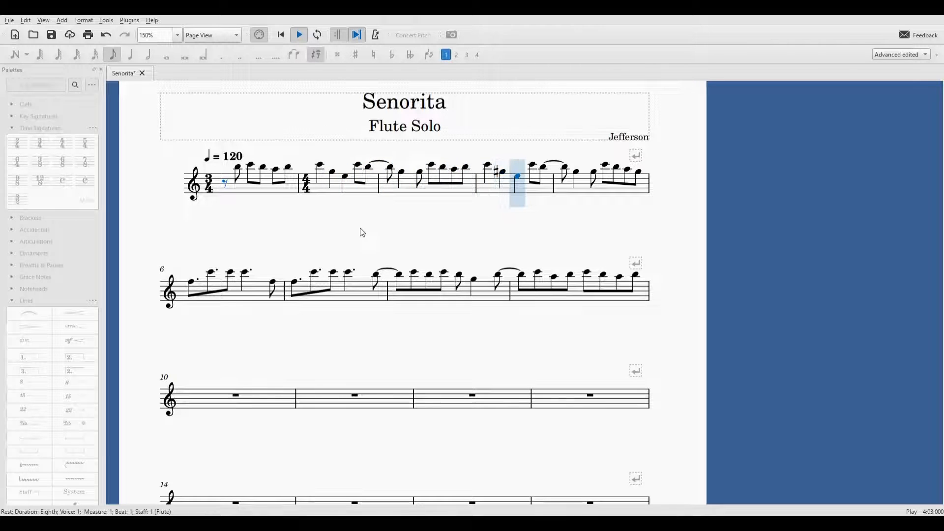
pyautogui.press('space')
pyautogui.click(504, 173)
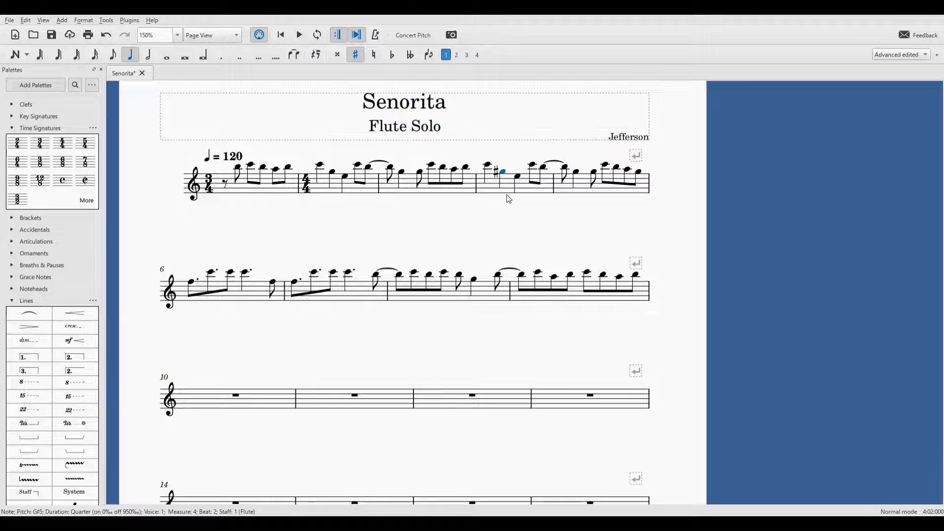
pyautogui.press('Down')
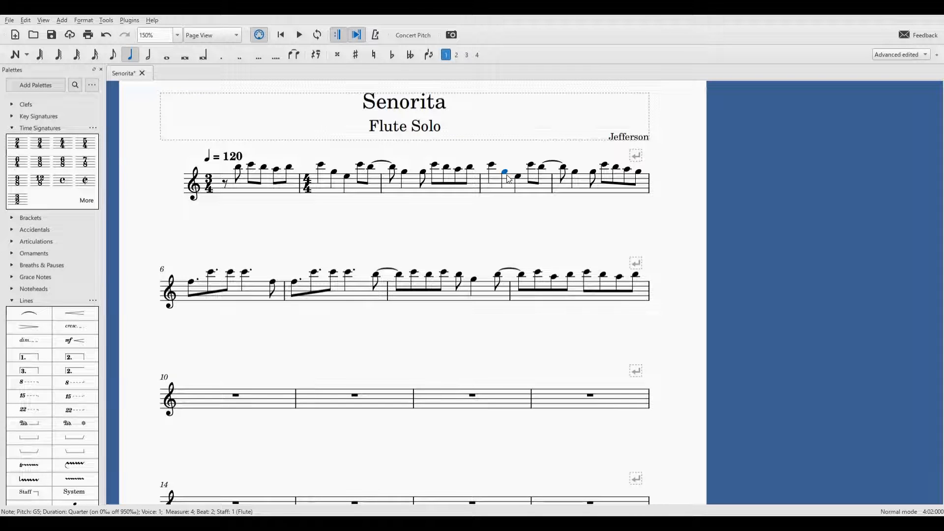
pyautogui.click(492, 165)
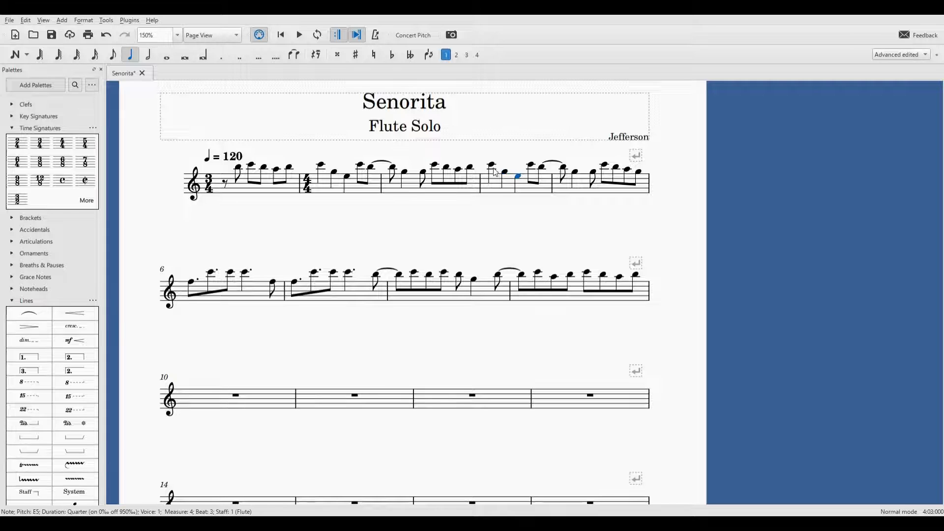
pyautogui.press('Right')
pyautogui.press('Right')
pyautogui.click(444, 274)
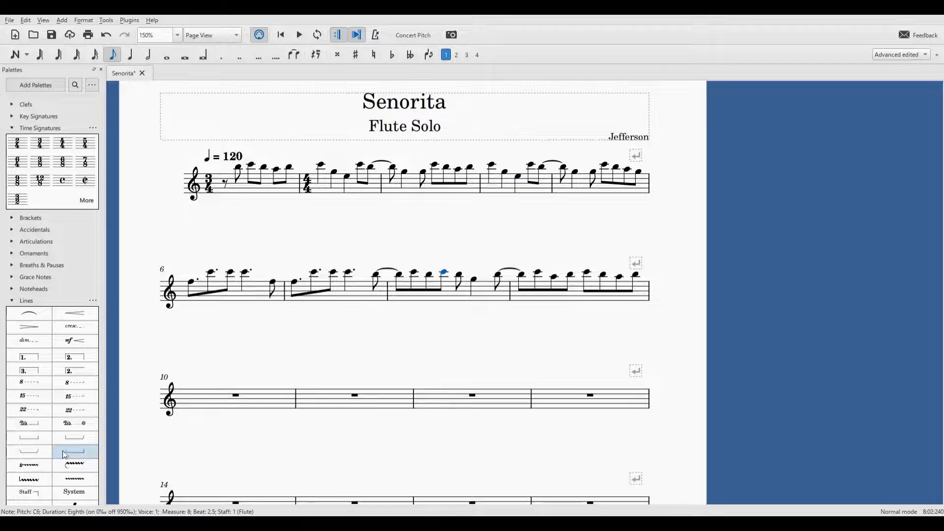
# - Collapse the expanded Time Signatures and Lines palettes
pyautogui.click(12, 217)
pyautogui.click(11, 217)
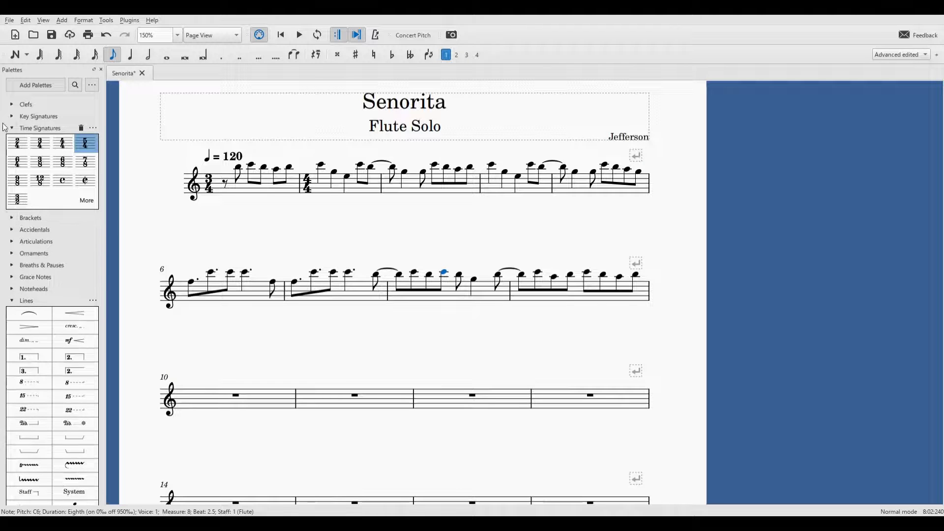
pyautogui.click(11, 129)
pyautogui.click(11, 223)
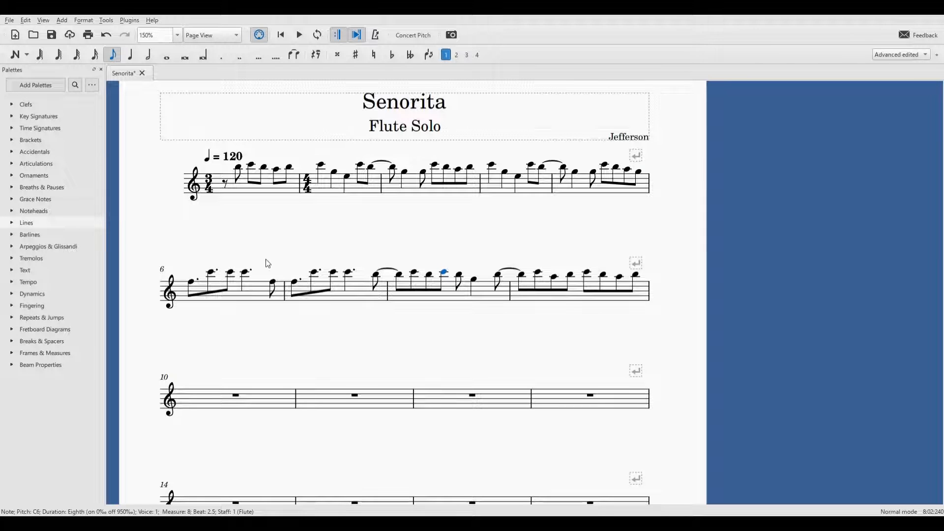
# - Try placing eighth notes C5 and D5 in measure 11 and C5 and B4 in measure 12, undo all four, and leave note input
pyautogui.click(15, 57)
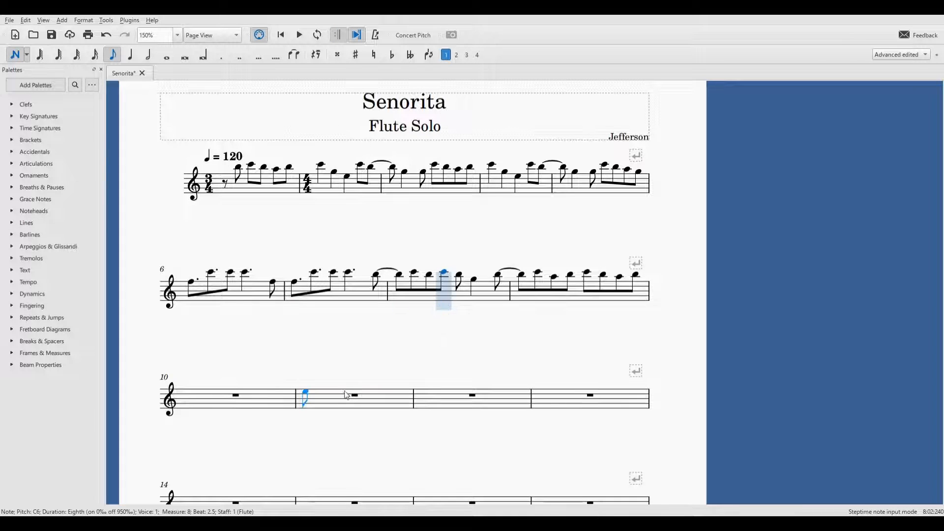
pyautogui.click(303, 397)
pyautogui.click(382, 395)
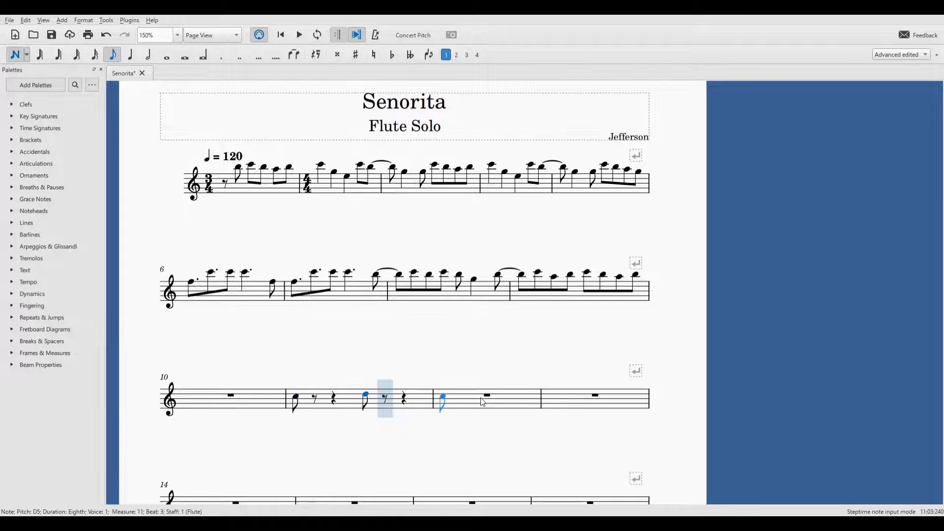
pyautogui.click(443, 401)
pyautogui.click(509, 399)
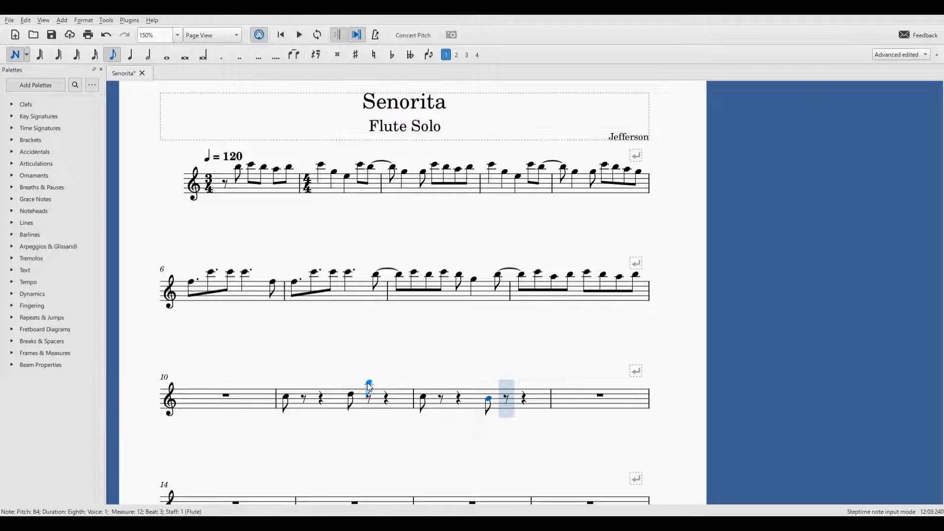
pyautogui.hotkey('ctrl', 'z')
pyautogui.hotkey('ctrl', 'z')
pyautogui.hotkey('ctrl', 'z')
pyautogui.hotkey('ctrl', 'z')
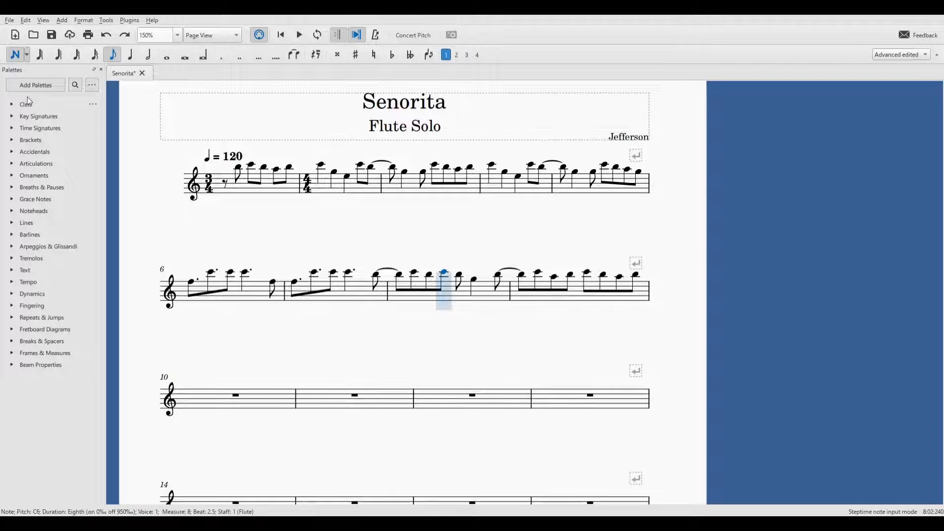
pyautogui.click(15, 55)
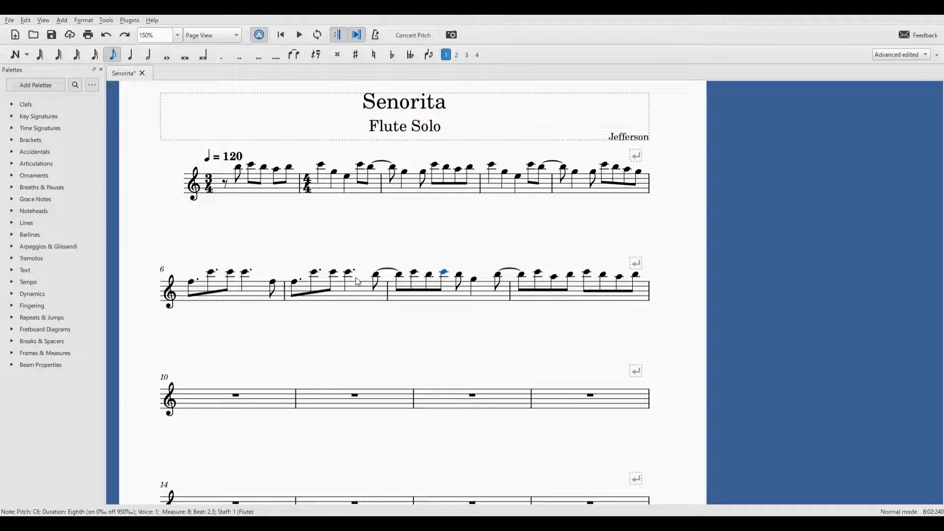
# - Try lengthening the B5 on beat 3 of measure 8 to a half note and restore the original eighth note
pyautogui.click(462, 277)
pyautogui.click(149, 55)
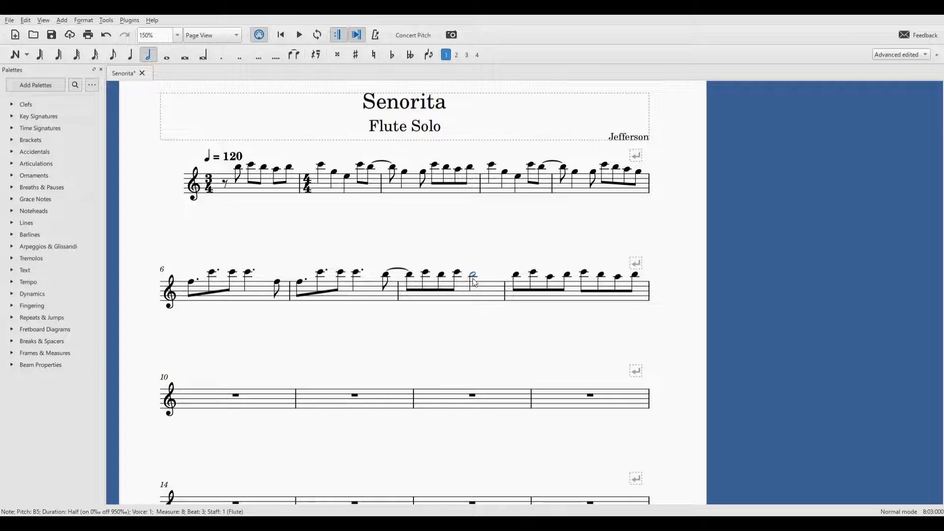
pyautogui.press('4')
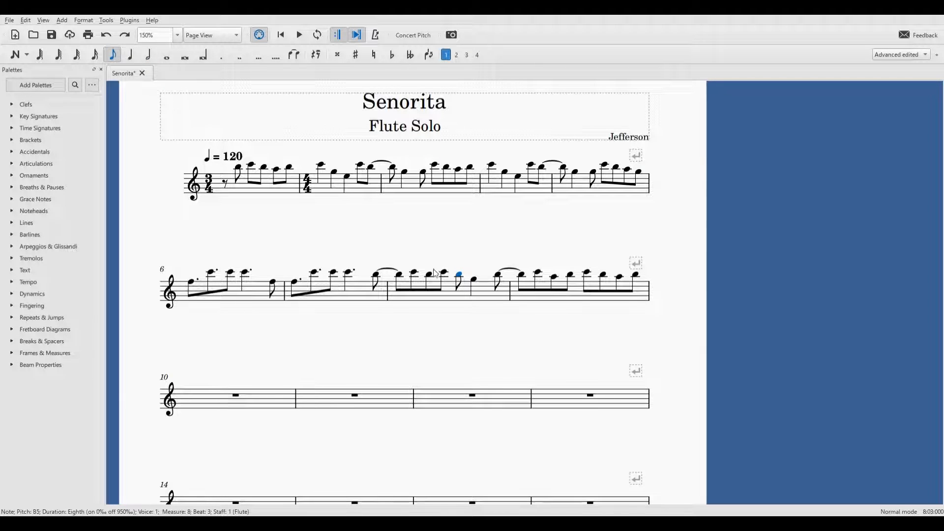
# - Try shortening the A5 on beat 2 of measure 9 to a 16th note and return it to an eighth
pyautogui.click(554, 277)
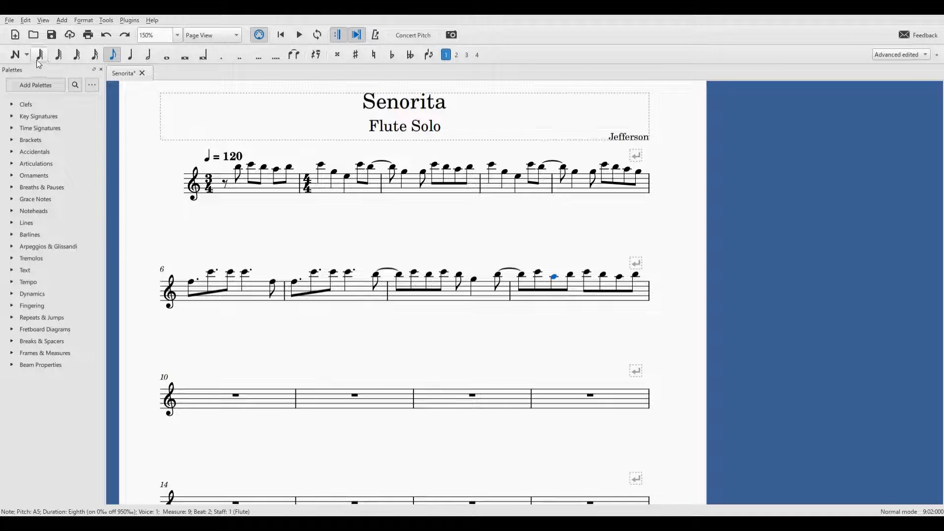
pyautogui.click(92, 56)
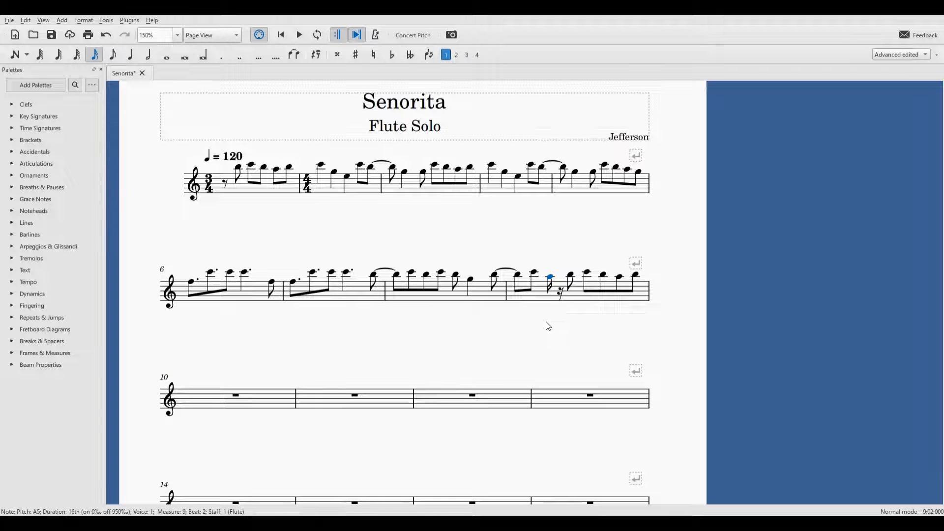
pyautogui.press('5')
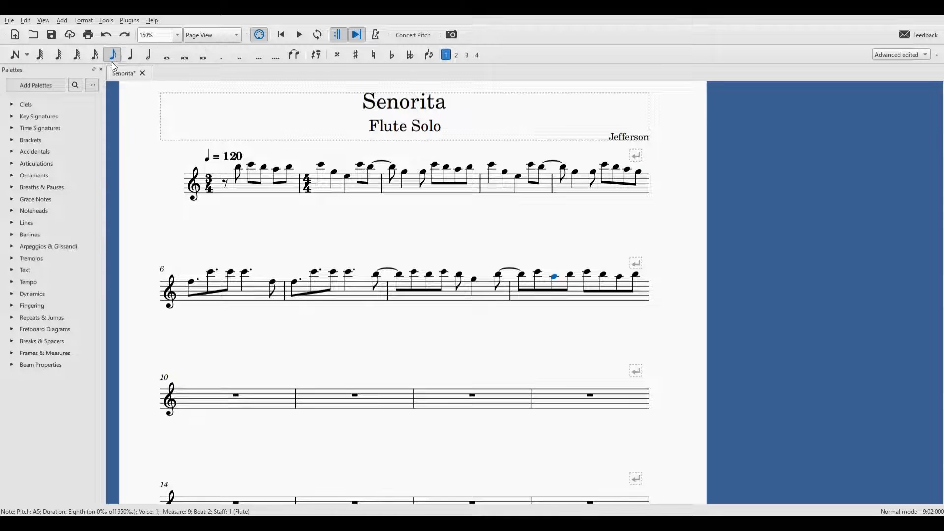
# - Audition the individual eighth notes from beat 2.5 to beat 4 of measure 9
pyautogui.click(574, 276)
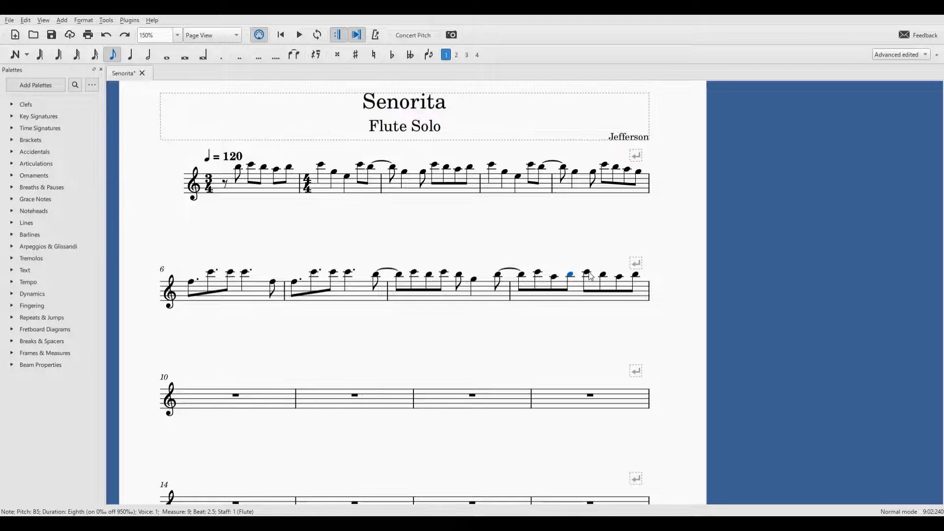
pyautogui.click(588, 275)
pyautogui.click(605, 277)
pyautogui.click(620, 279)
pyautogui.click(604, 277)
pyautogui.click(588, 274)
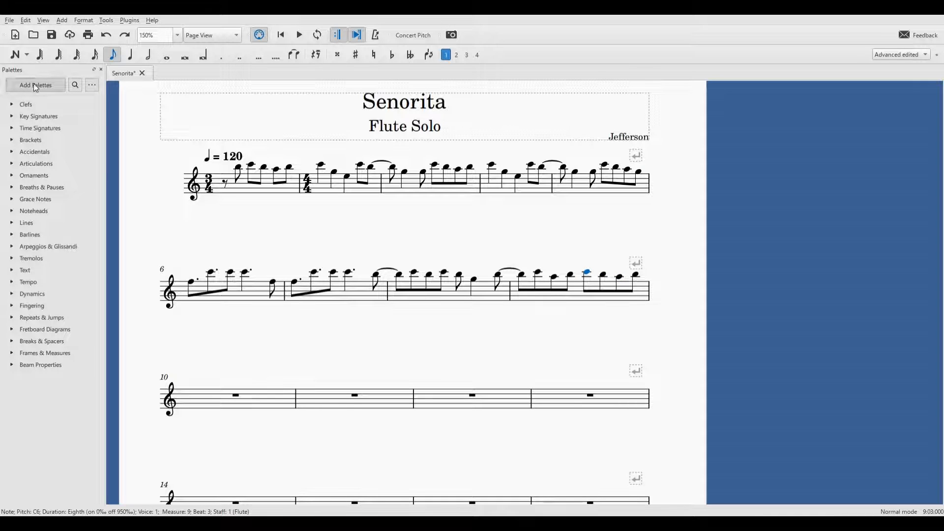
# - Copy measures 2 to 5 and paste them into the empty measures starting at measure 10
pyautogui.click(277, 397)
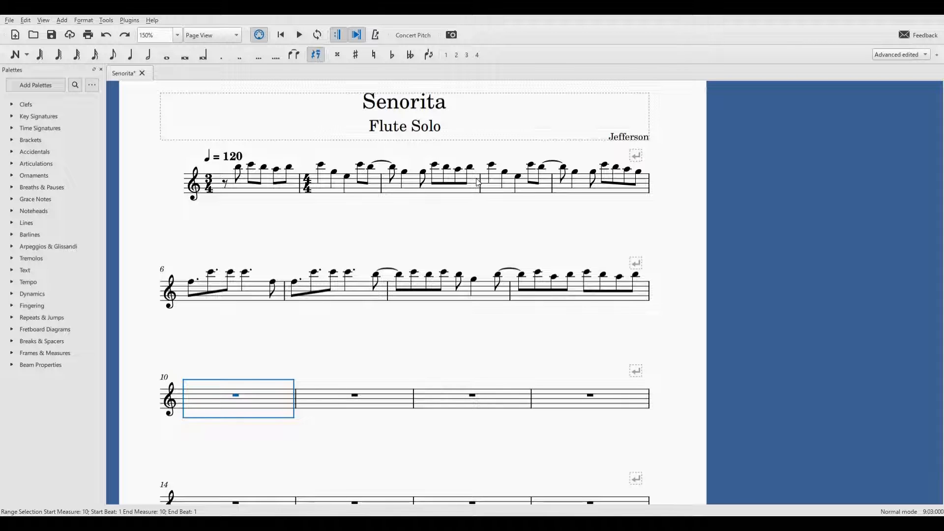
pyautogui.click(323, 197)
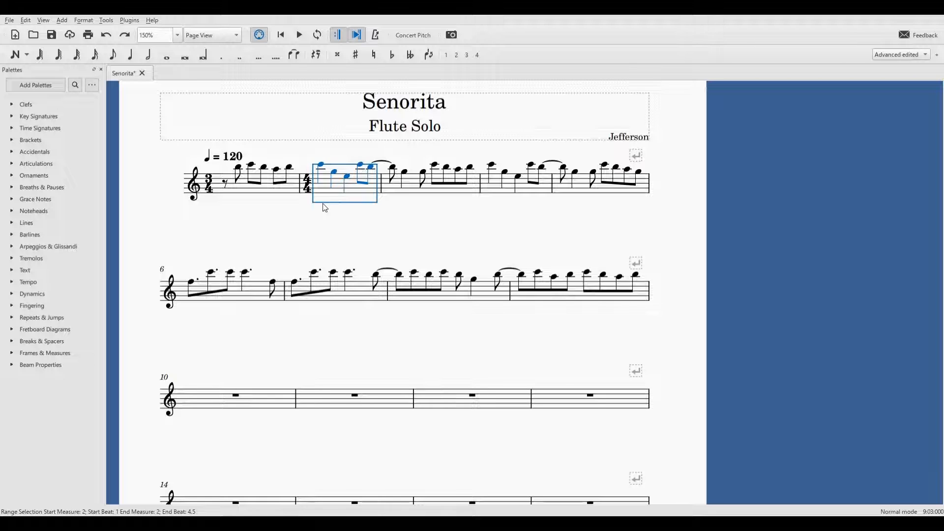
pyautogui.hotkey('shift', 'Right')
pyautogui.hotkey('shift', 'Right')
pyautogui.hotkey('shift', 'Right')
pyautogui.hotkey('shift', 'Right')
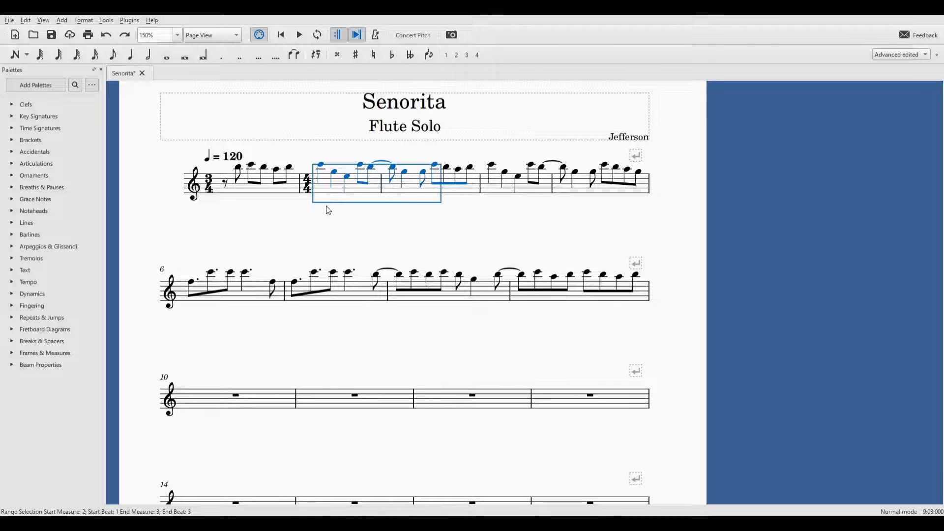
pyautogui.hotkey('shift', 'Right')
pyautogui.hotkey('shift', 'Right')
pyautogui.hotkey('shift', 'Right')
pyautogui.hotkey('shift', 'Right')
pyautogui.hotkey('shift', 'Right')
pyautogui.hotkey('shift', 'Right')
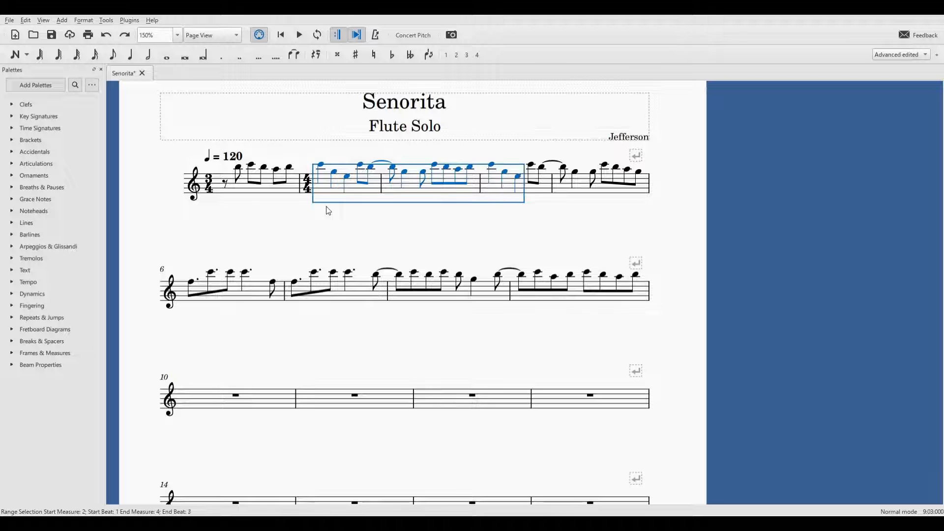
pyautogui.hotkey('shift', 'Right')
pyautogui.hotkey('shift', 'Right')
pyautogui.hotkey('shift', 'Right')
pyautogui.hotkey('shift', 'Right')
pyautogui.hotkey('shift', 'Right')
pyautogui.hotkey('shift', 'Right')
pyautogui.hotkey('shift', 'Right')
pyautogui.hotkey('shift', 'Right')
pyautogui.hotkey('shift', 'Right')
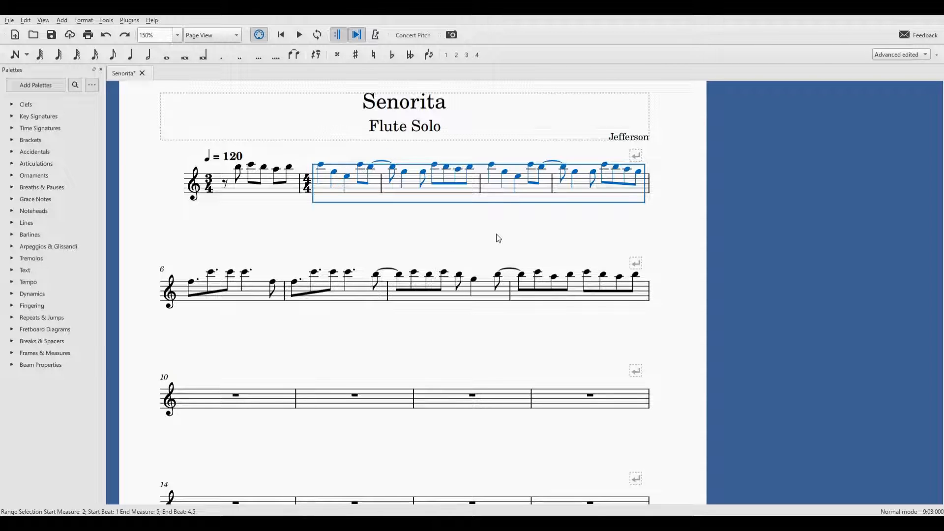
pyautogui.click(221, 400)
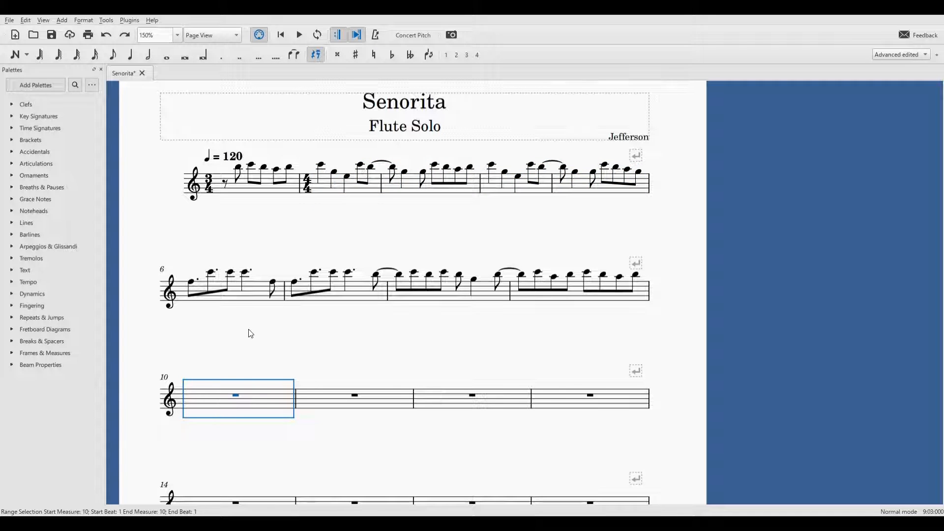
pyautogui.hotkey('ctrl', 'v')
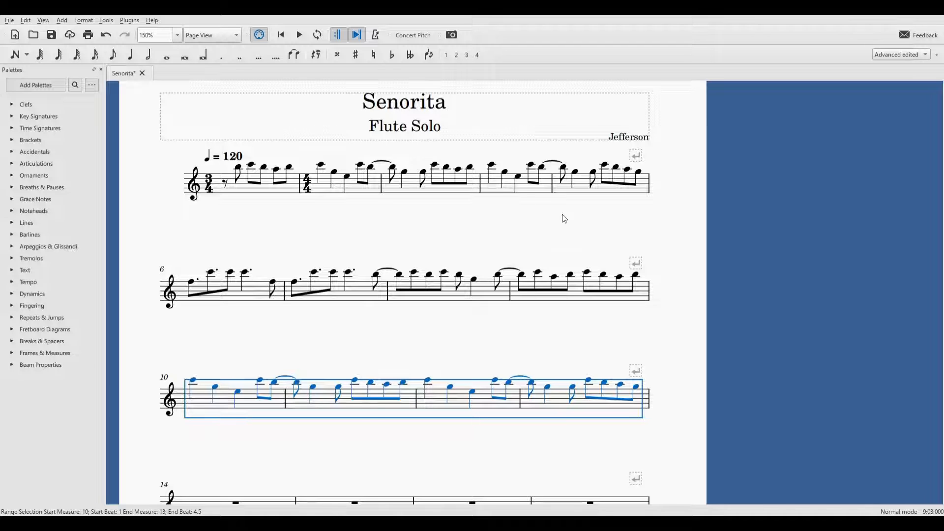
pyautogui.click(354, 332)
# - Copy measures 6 to 9 and paste them into the empty measures starting at measure 14
pyautogui.scroll(-2, 339, 299)
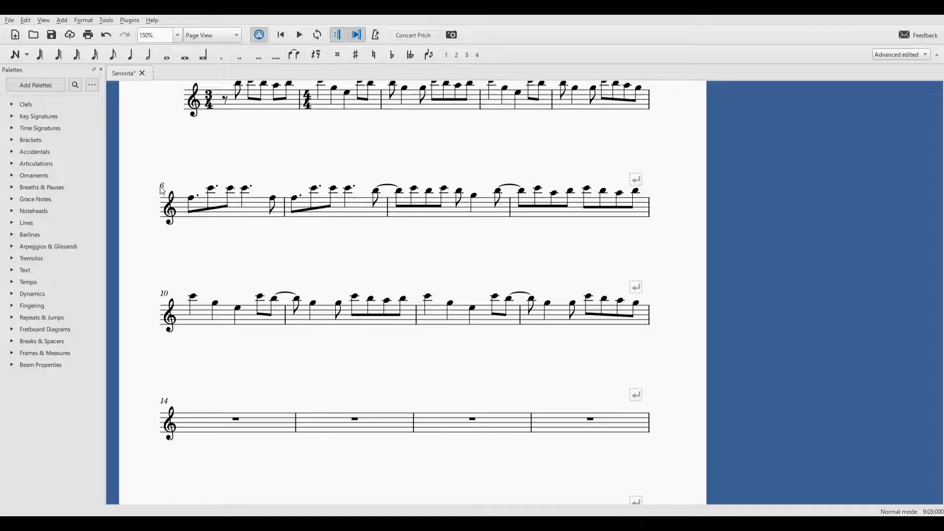
pyautogui.click(252, 215)
pyautogui.hotkey('shift', 'Right')
pyautogui.hotkey('shift', 'Right')
pyautogui.hotkey('shift', 'Right')
pyautogui.hotkey('shift', 'Right')
pyautogui.hotkey('shift', 'Right')
pyautogui.hotkey('shift', 'Right')
pyautogui.hotkey('shift', 'Right')
pyautogui.hotkey('shift', 'Right')
pyautogui.hotkey('shift', 'Right')
pyautogui.hotkey('shift', 'Right')
pyautogui.hotkey('shift', 'Right')
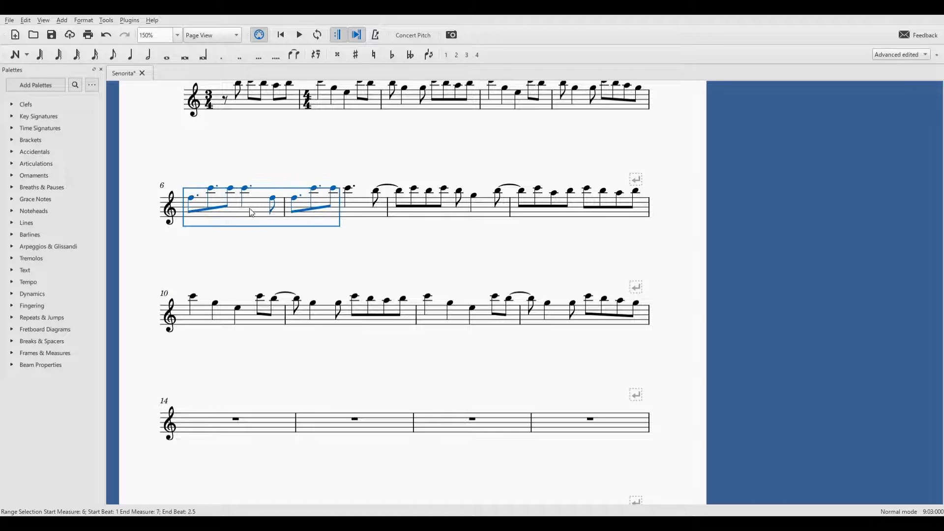
pyautogui.hotkey('shift', 'Right')
pyautogui.hotkey('shift', 'Right')
pyautogui.hotkey('shift', 'Right')
pyautogui.hotkey('shift', 'Right')
pyautogui.hotkey('shift', 'Right')
pyautogui.hotkey('shift', 'Right')
pyautogui.hotkey('shift', 'Right')
pyautogui.hotkey('shift', 'Right')
pyautogui.hotkey('shift', 'Right')
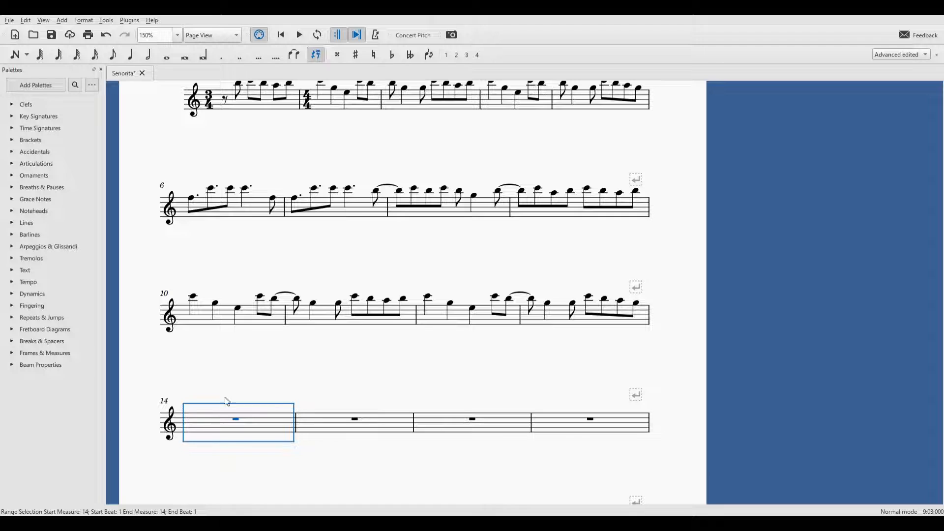
pyautogui.hotkey('ctrl', 'v')
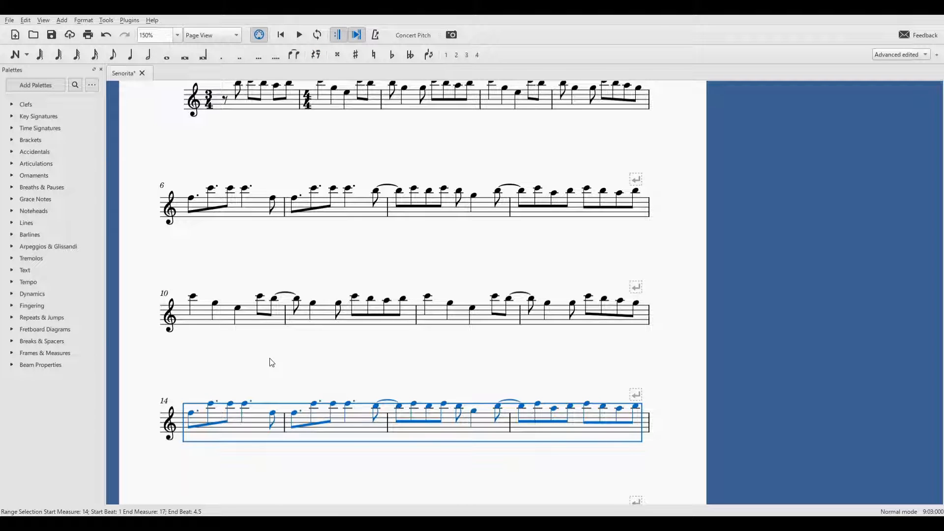
pyautogui.click(272, 363)
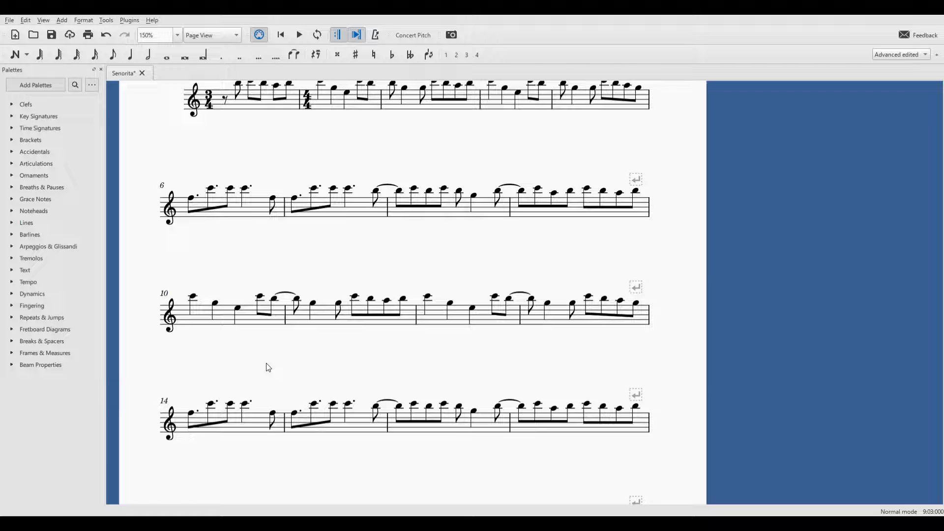
# - In measure 15, shorten the dotted quarter C6 on beat 3 to a quarter and enter an eighth-note B5 on beat 4
pyautogui.click(259, 421)
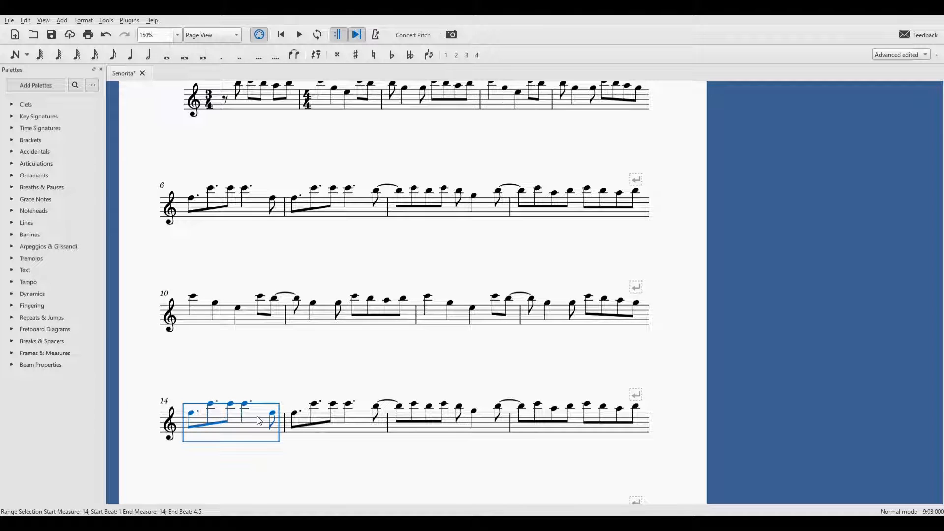
pyautogui.click(359, 433)
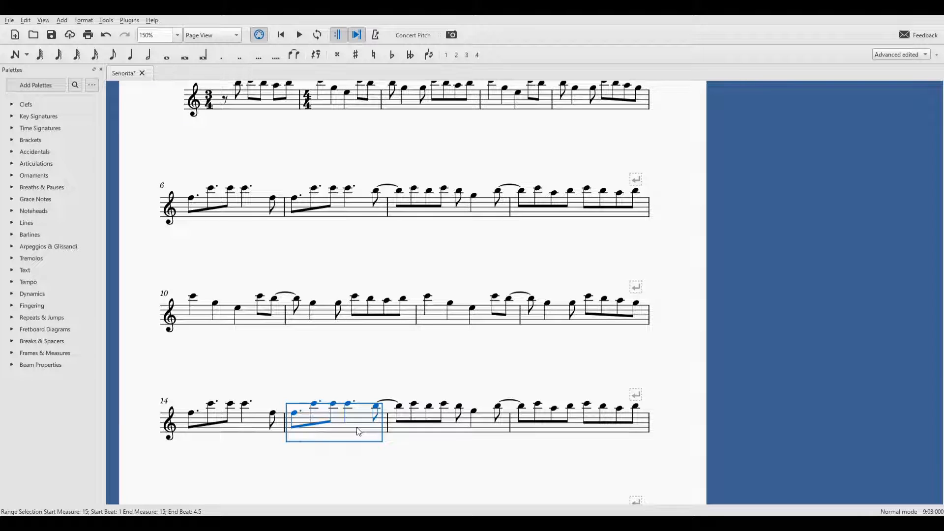
pyautogui.click(349, 405)
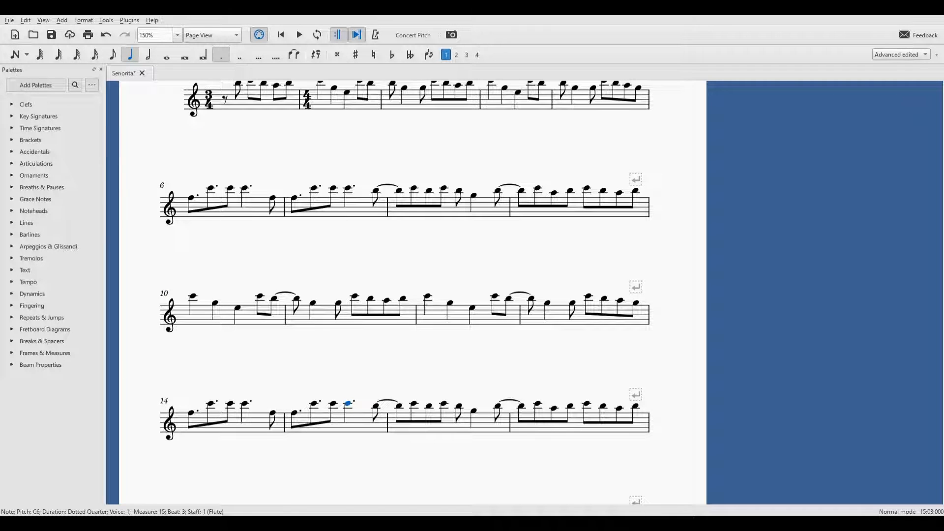
pyautogui.click(131, 55)
pyautogui.click(133, 55)
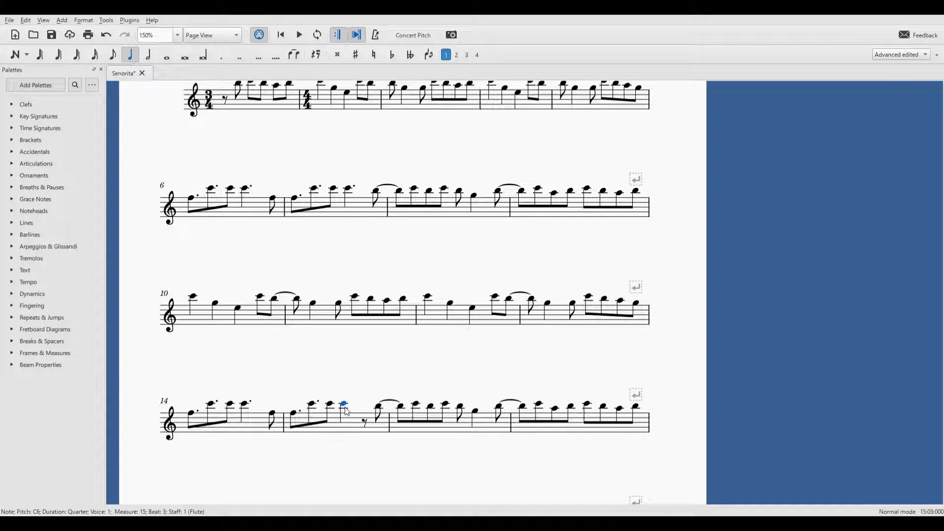
pyautogui.click(17, 55)
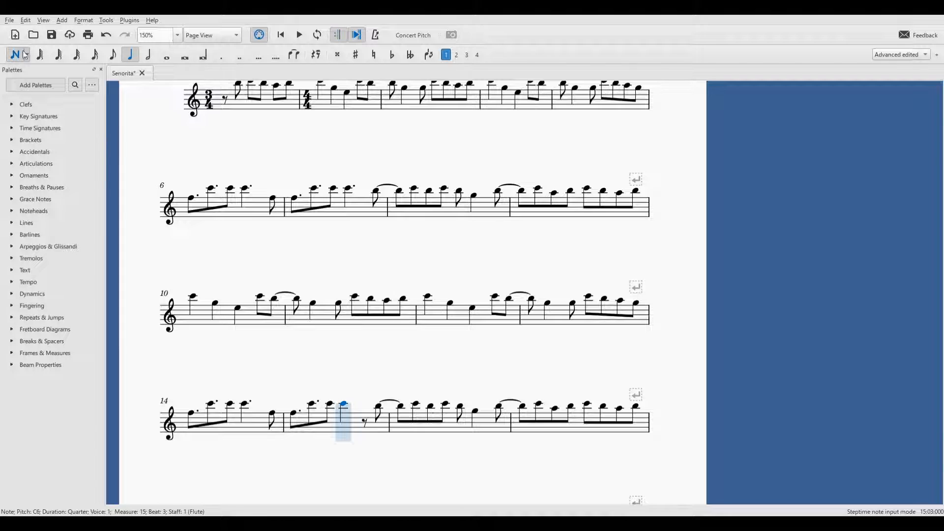
pyautogui.click(116, 57)
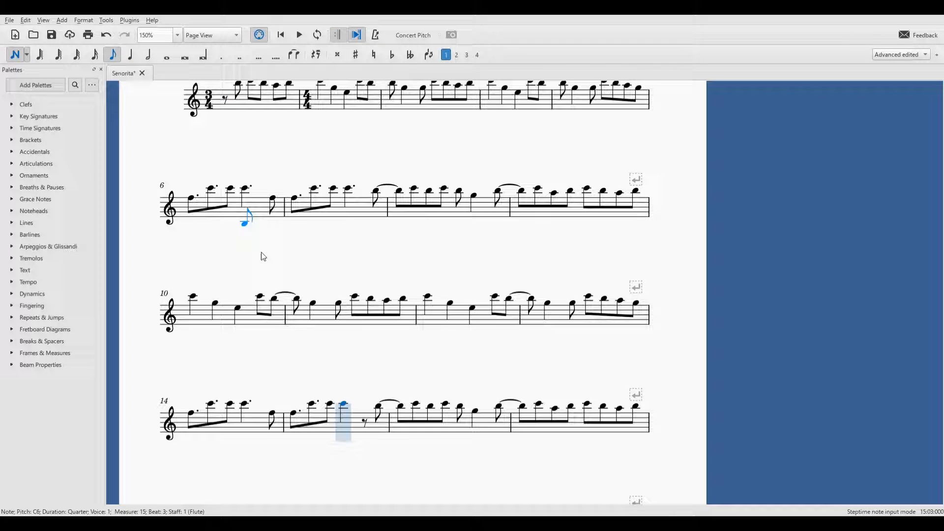
pyautogui.click(365, 407)
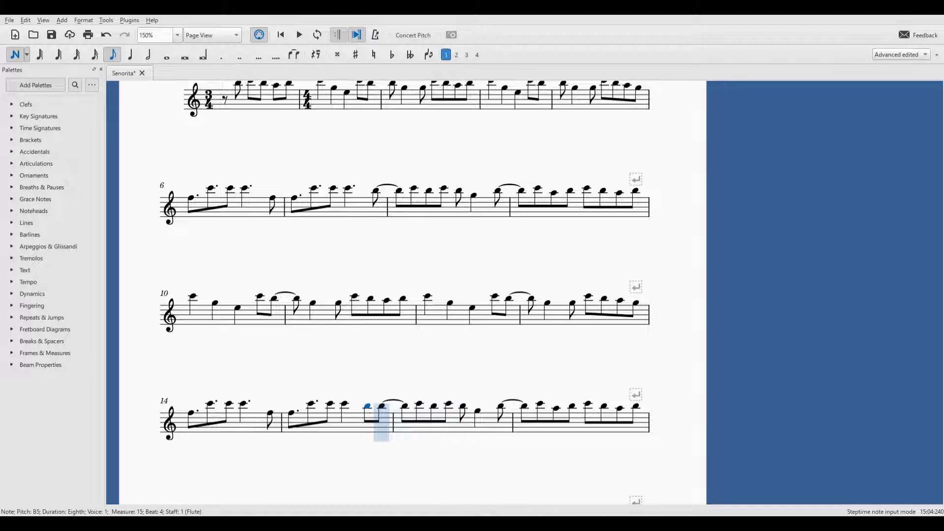
pyautogui.click(20, 59)
# - In measure 17, change the eighth notes on beats 2, 2.5 and 3 to B5, C6 and B5
pyautogui.click(577, 432)
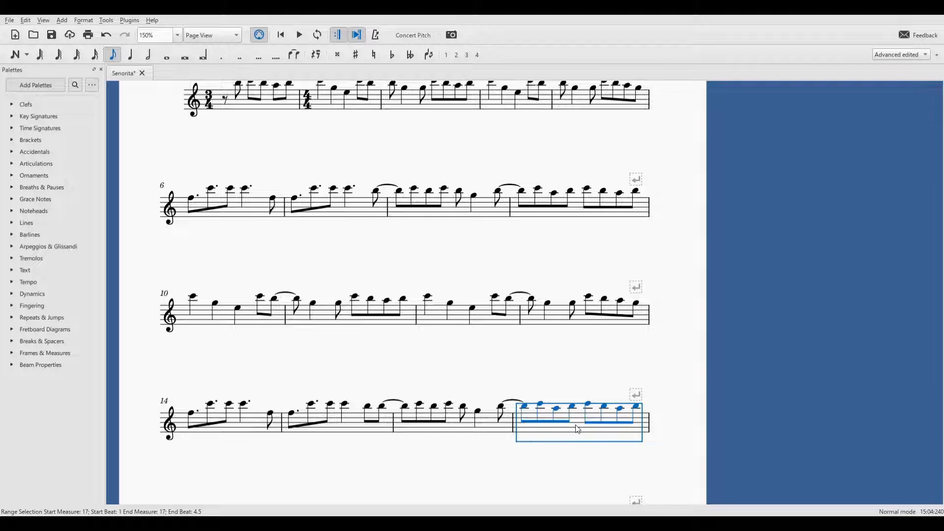
pyautogui.click(525, 407)
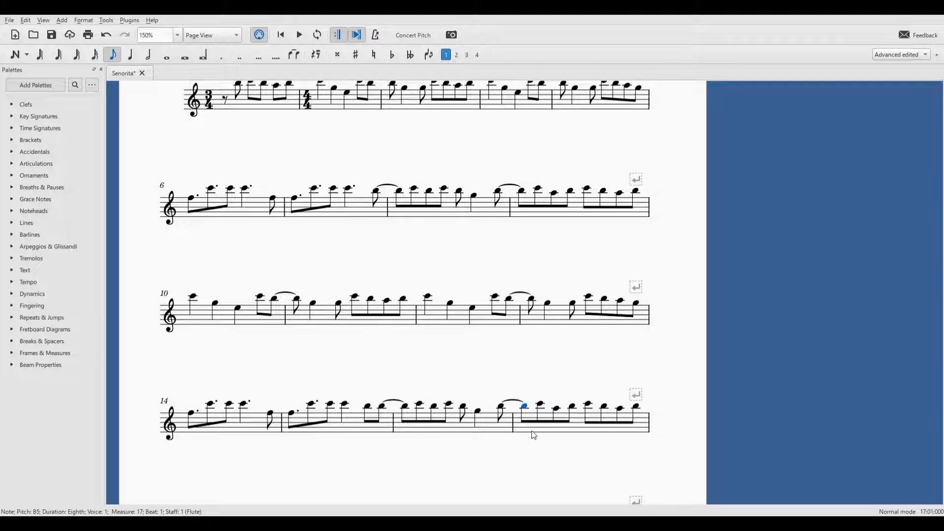
pyautogui.press('Right')
pyautogui.press('Up')
pyautogui.press('Right')
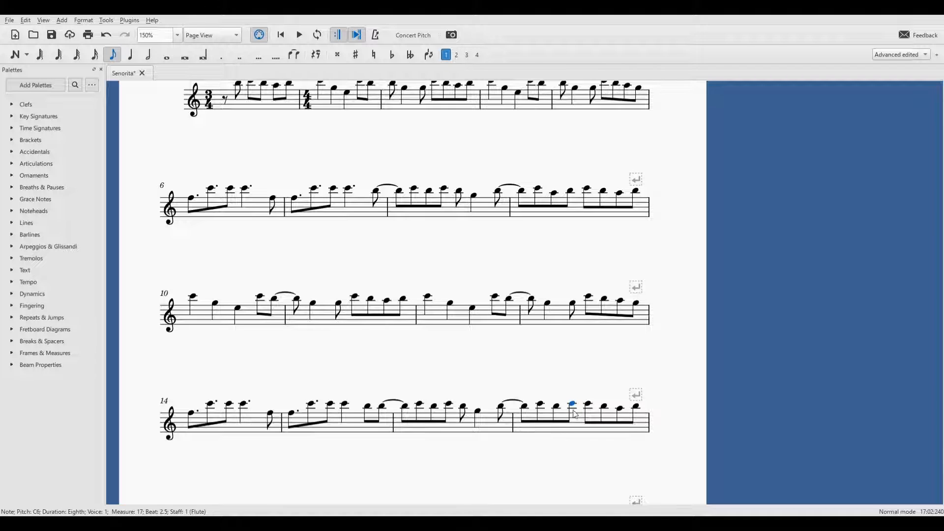
pyautogui.click(590, 405)
pyautogui.press('Down')
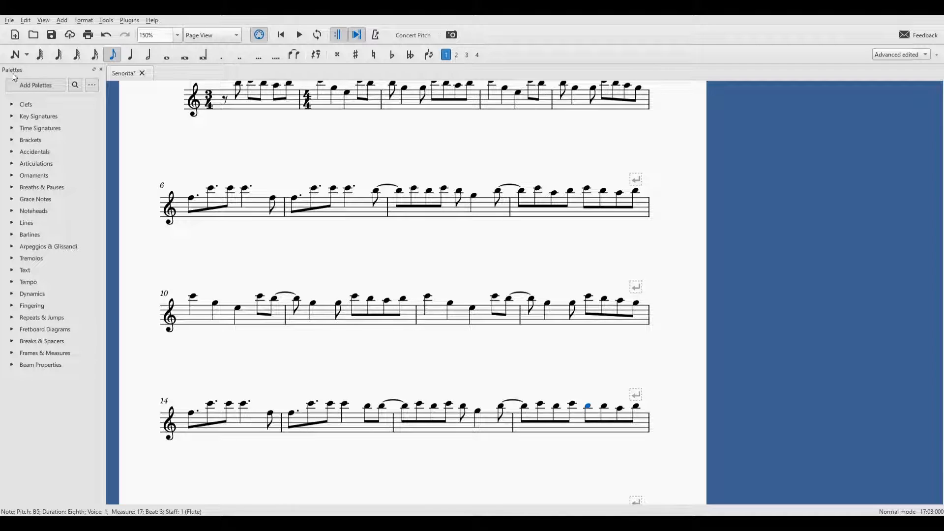
# - In measure 17, make the note on beat 3.5 a quarter-note G5 and lower the final eighth note to A5
pyautogui.click(606, 413)
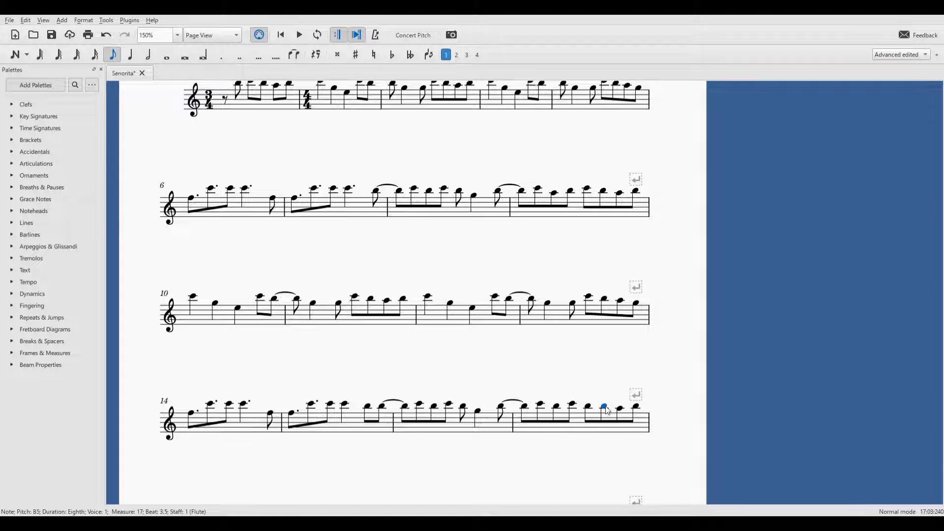
pyautogui.click(131, 56)
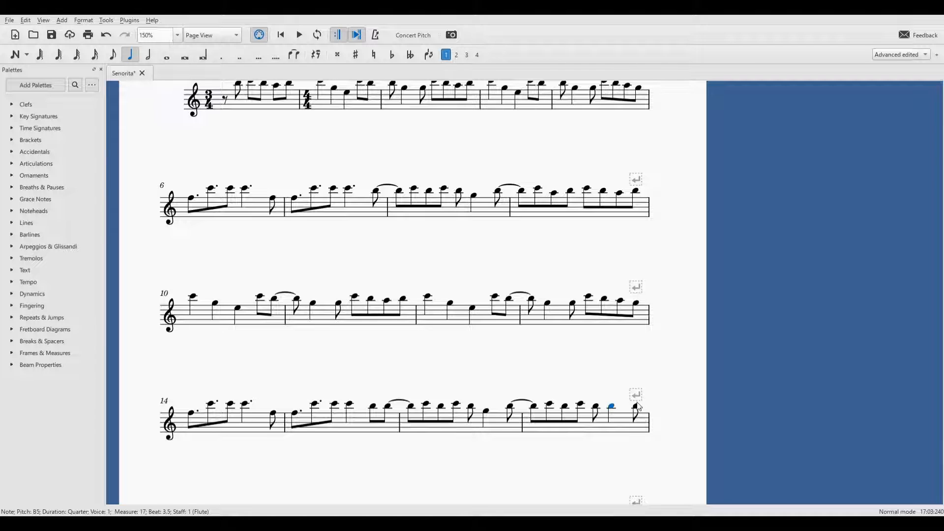
pyautogui.moveTo(613, 410); pyautogui.dragTo(625, 416)
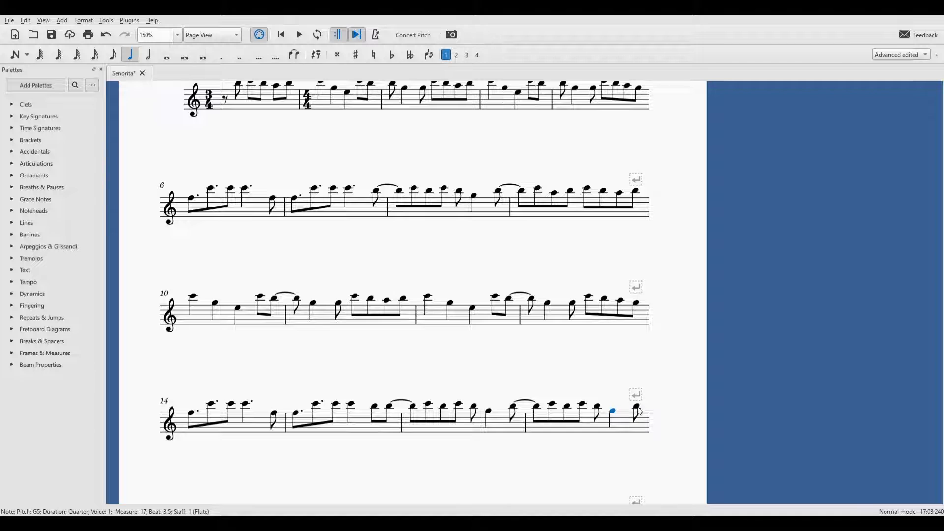
pyautogui.click(637, 409)
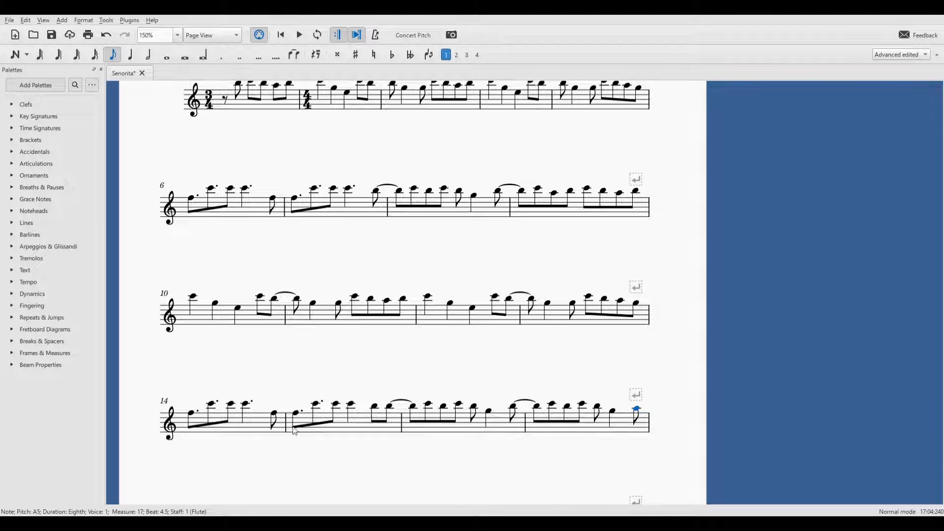
pyautogui.click(260, 427)
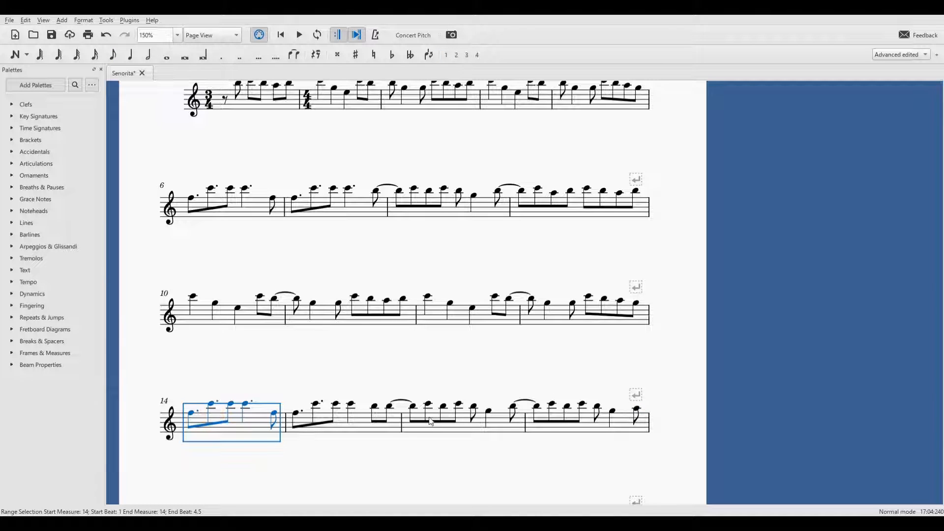
pyautogui.click(253, 213)
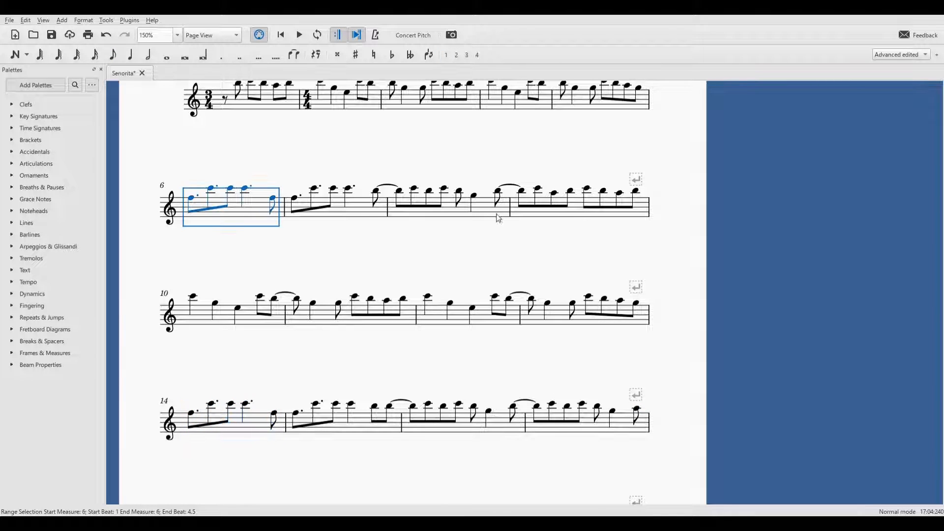
pyautogui.click(256, 421)
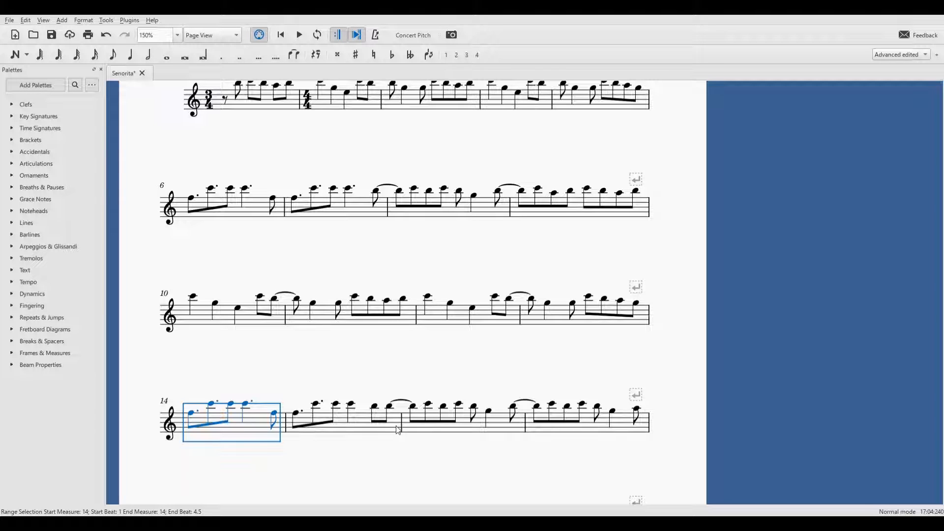
# - Enter the eighth notes A5, E5, D5, E5 and D5 from beat 1 of the empty measure 18
pyautogui.scroll(-3, 437, 338)
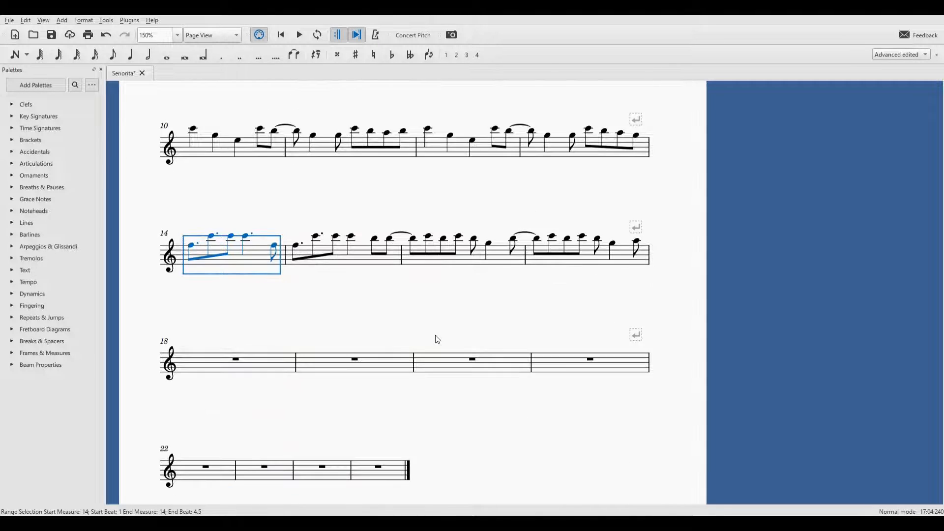
pyautogui.scroll(-2, 438, 340)
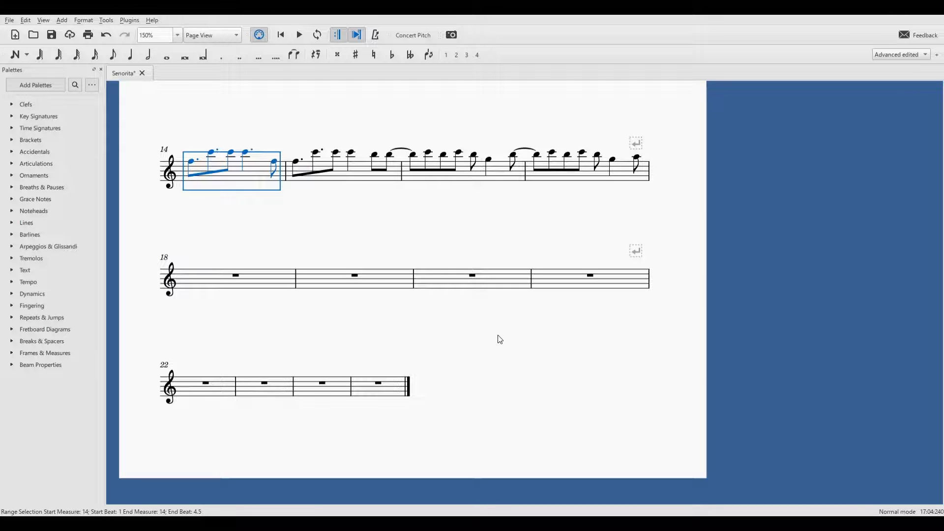
pyautogui.click(16, 55)
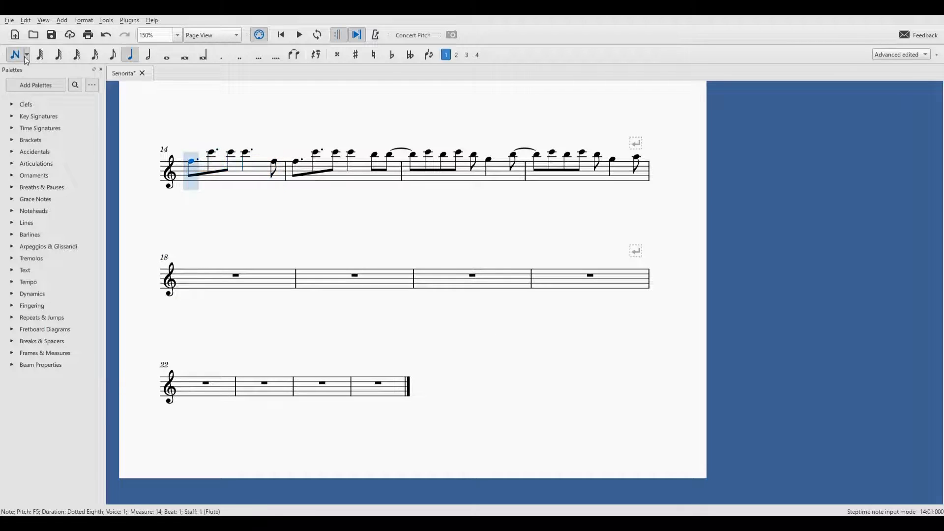
pyautogui.click(120, 58)
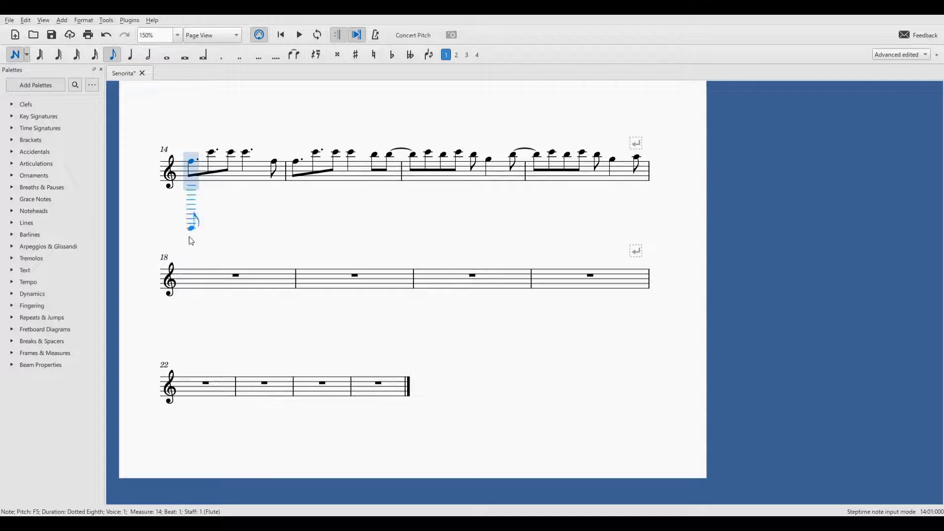
pyautogui.click(196, 265)
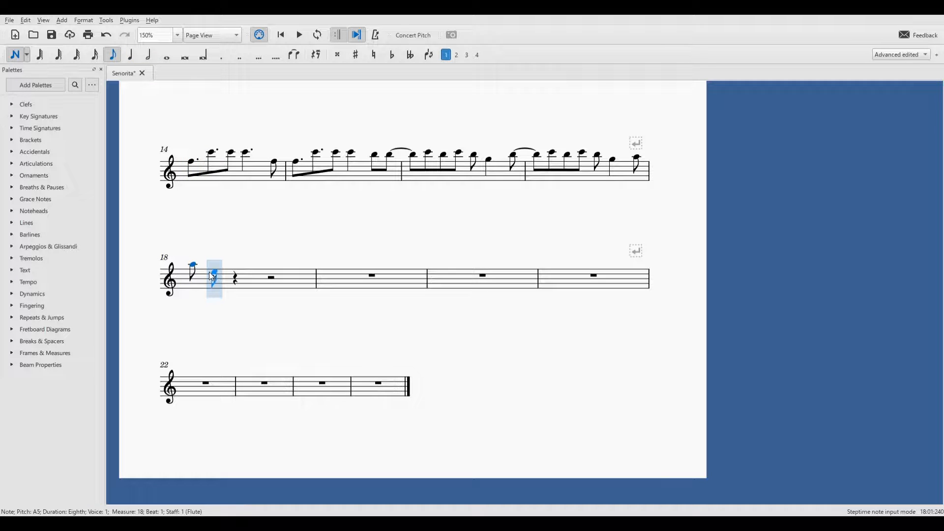
pyautogui.click(210, 272)
pyautogui.click(234, 274)
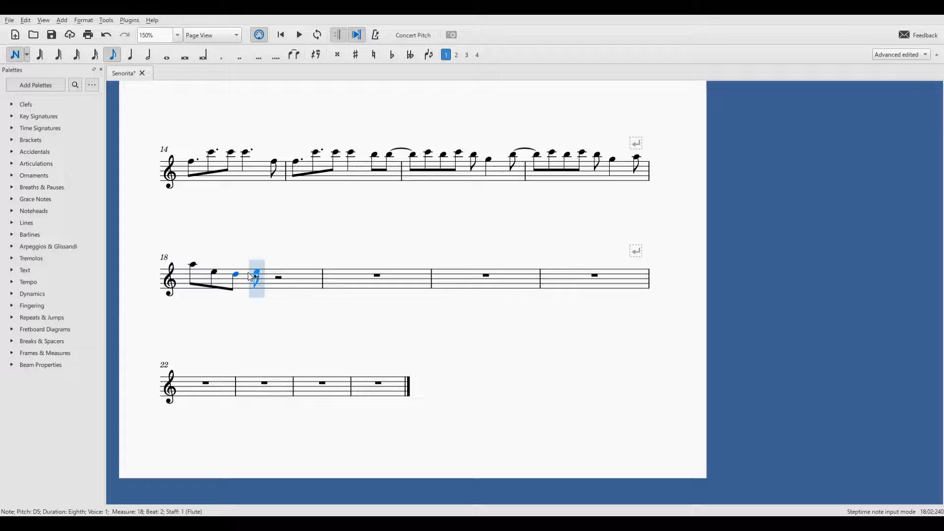
pyautogui.click(249, 274)
pyautogui.click(271, 274)
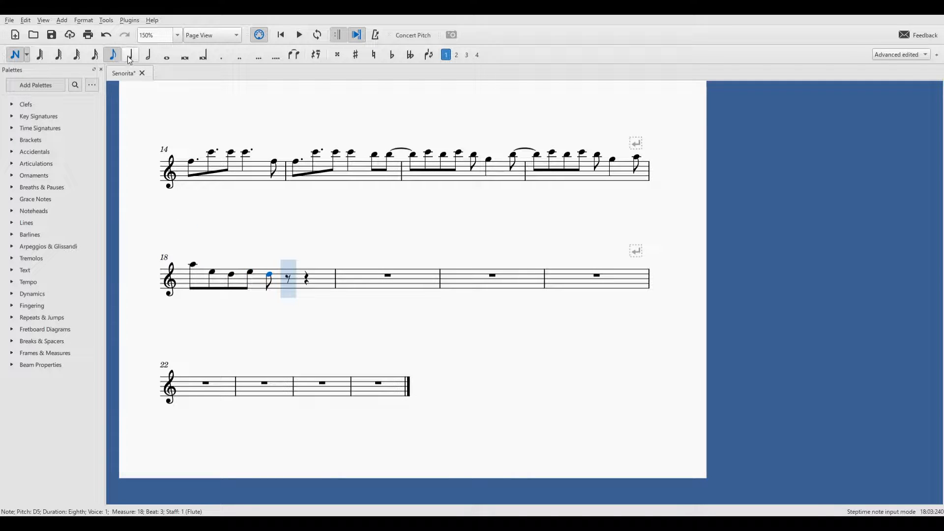
# - Complete measure 18 with a dotted quarter-note C5 on beat 3.5
pyautogui.click(130, 55)
pyautogui.click(222, 56)
pyautogui.click(290, 276)
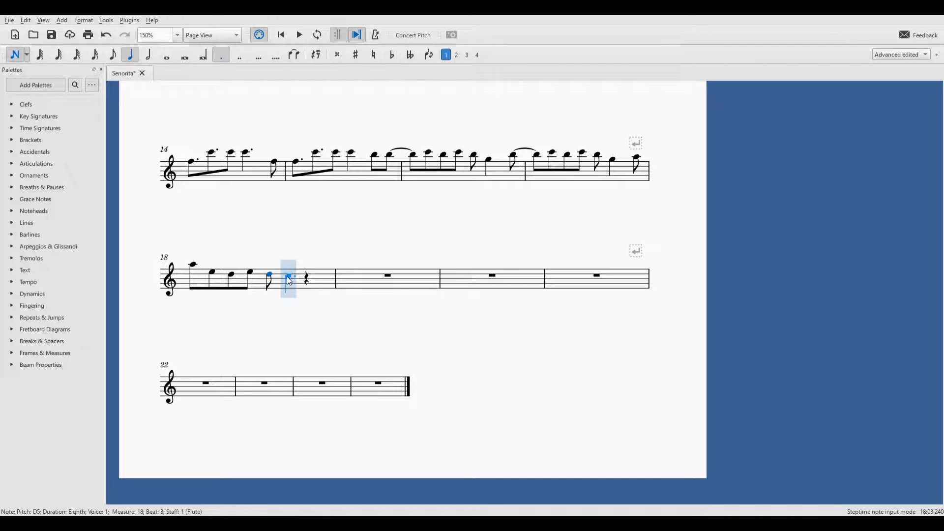
pyautogui.click(288, 277)
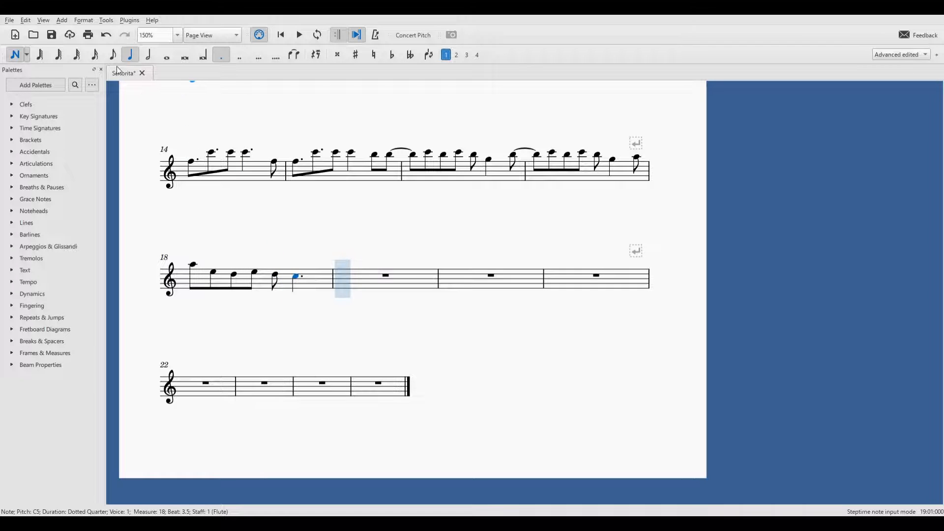
pyautogui.press('4')
pyautogui.click(354, 289)
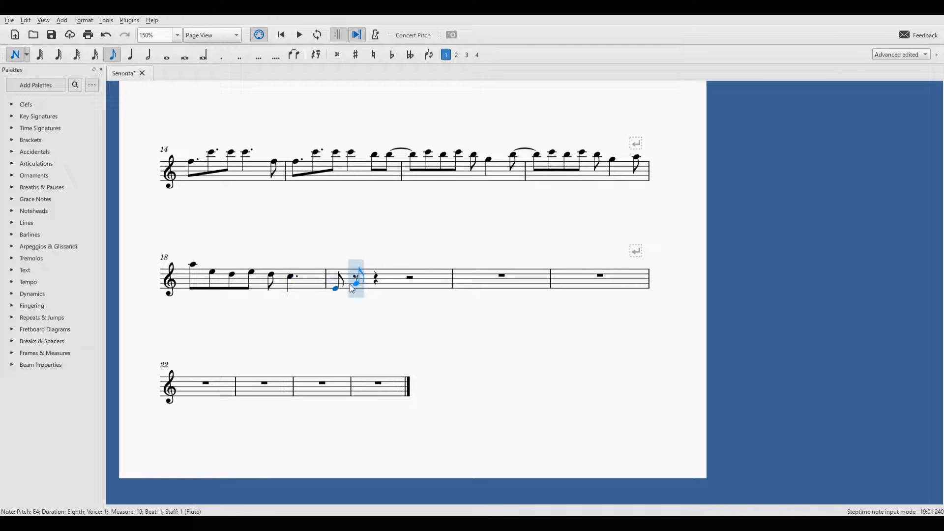
pyautogui.hotkey('ctrl', 'z')
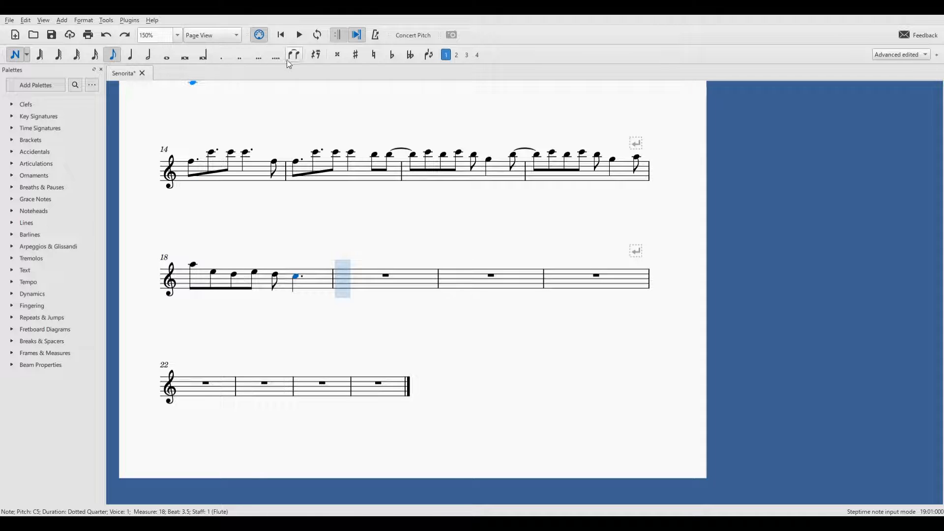
# - Fill measure 19 with an eighth rest followed by the eighth notes E5, D5, E5, D5, C5, B4 and G4
pyautogui.click(317, 55)
pyautogui.click(347, 278)
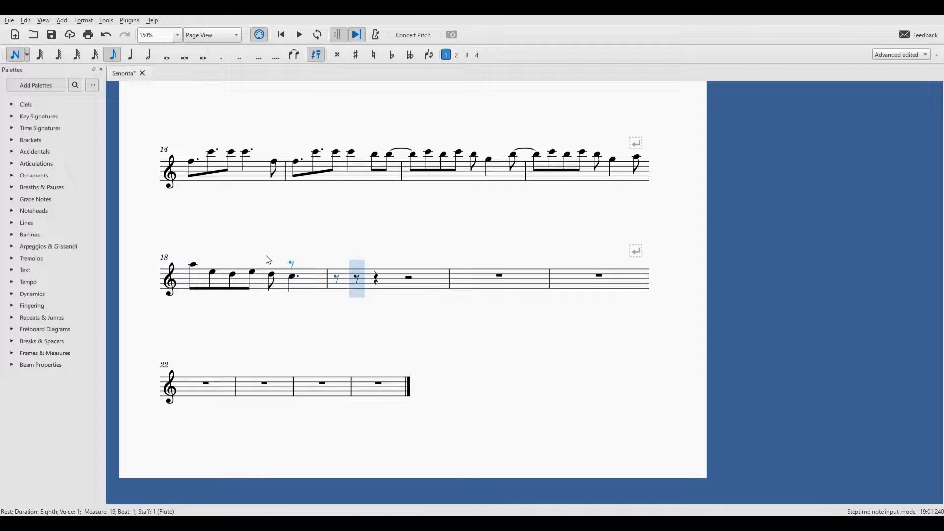
pyautogui.click(115, 59)
pyautogui.click(344, 275)
pyautogui.click(358, 274)
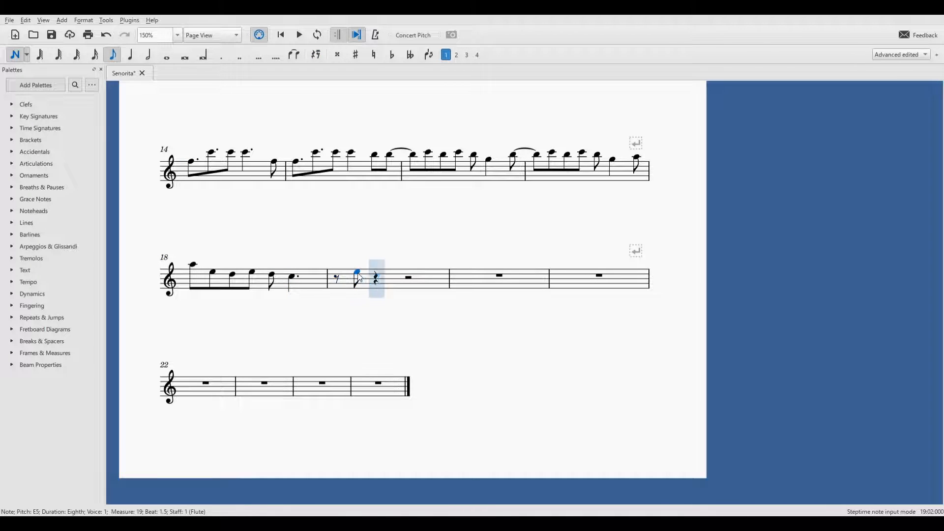
pyautogui.click(374, 275)
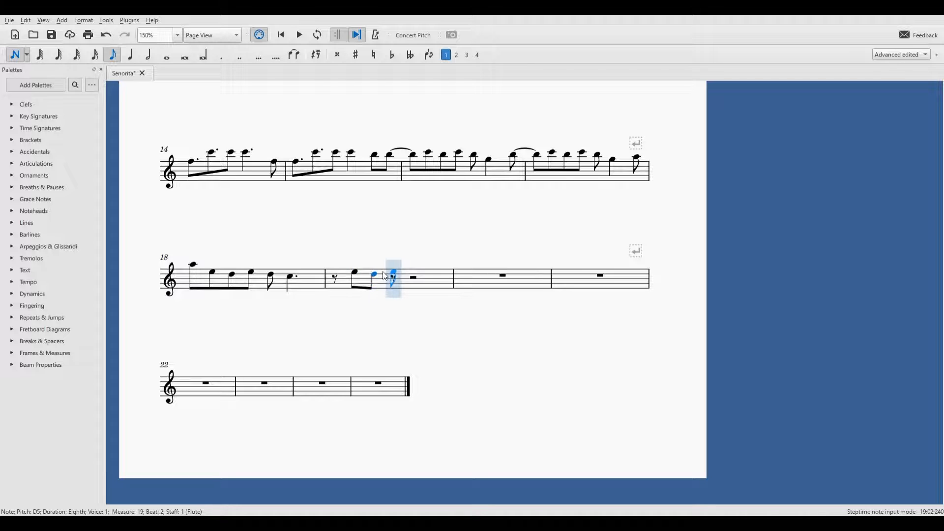
pyautogui.click(396, 275)
pyautogui.click(415, 276)
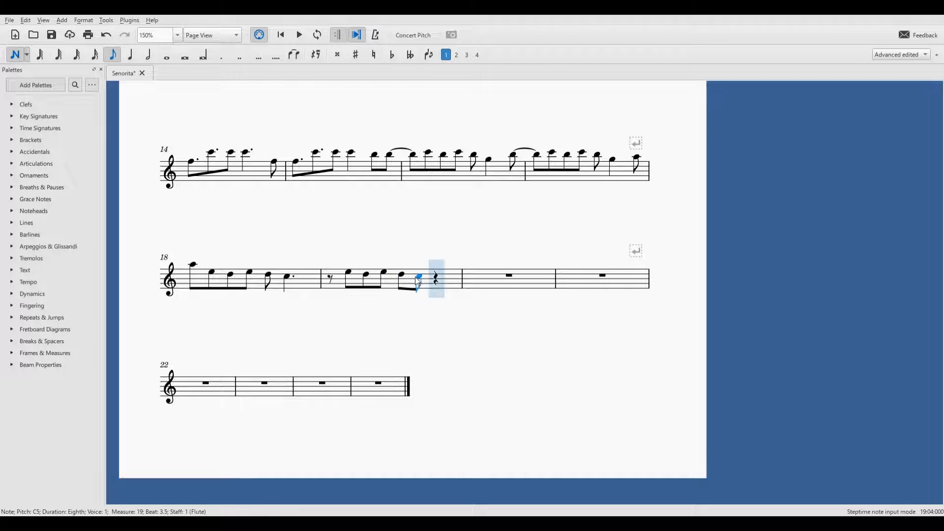
pyautogui.click(433, 279)
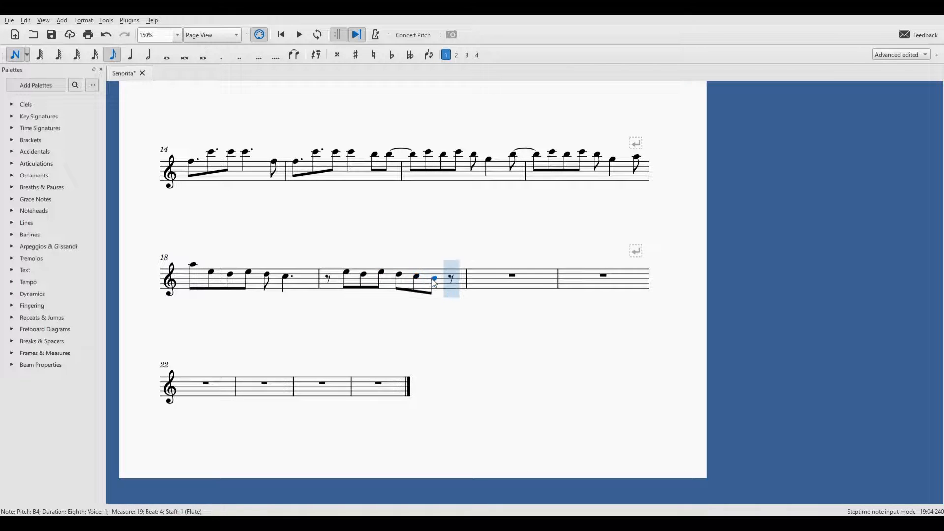
pyautogui.click(454, 285)
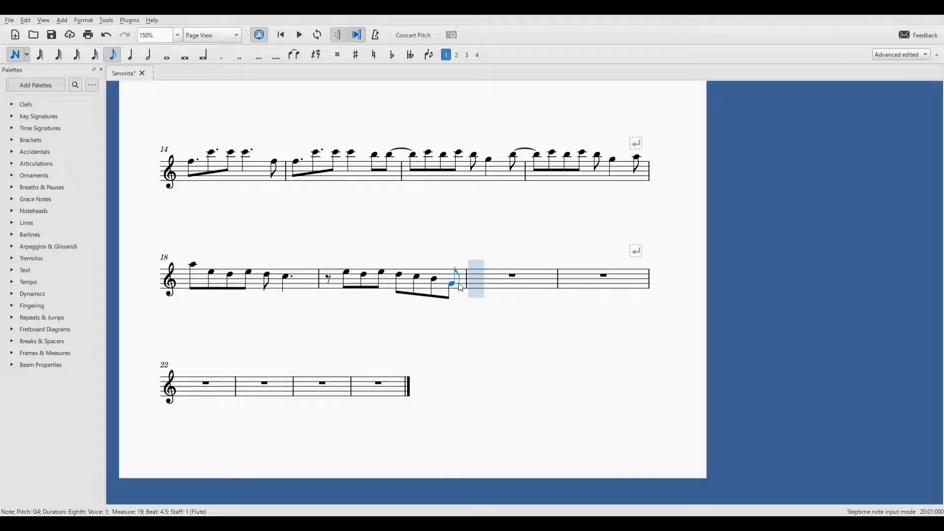
# - Fill measure 20 with the eighth notes A4, E5, D5, E5 and D5 and a dotted quarter-note C5
pyautogui.click(471, 282)
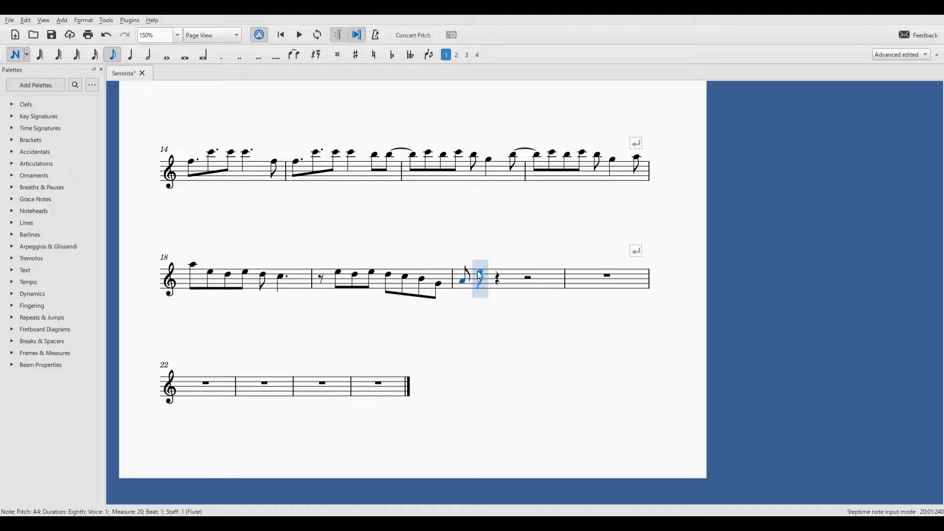
pyautogui.click(479, 271)
pyautogui.click(499, 274)
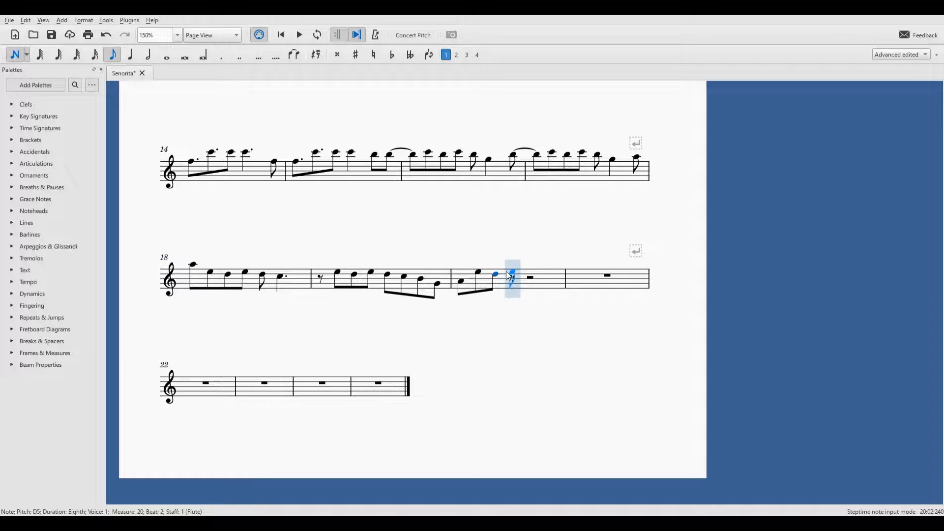
pyautogui.click(507, 272)
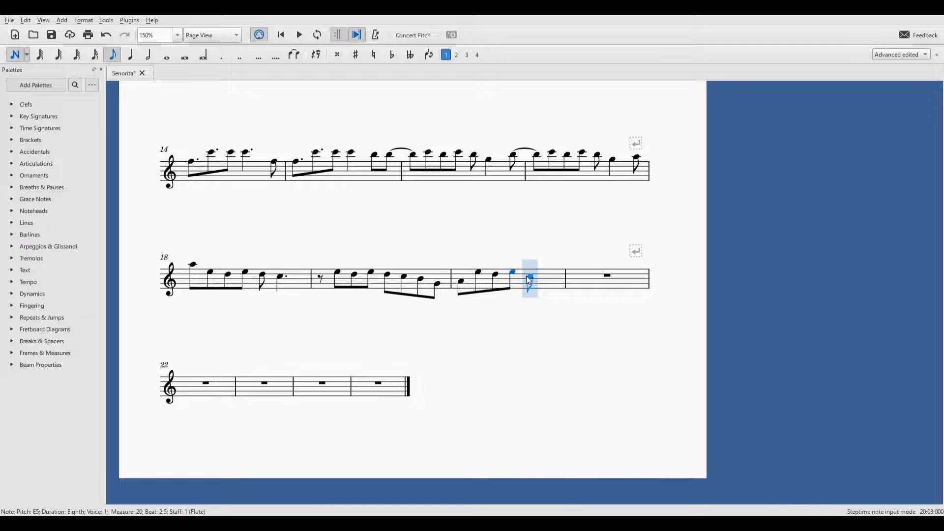
pyautogui.click(527, 275)
pyautogui.click(137, 58)
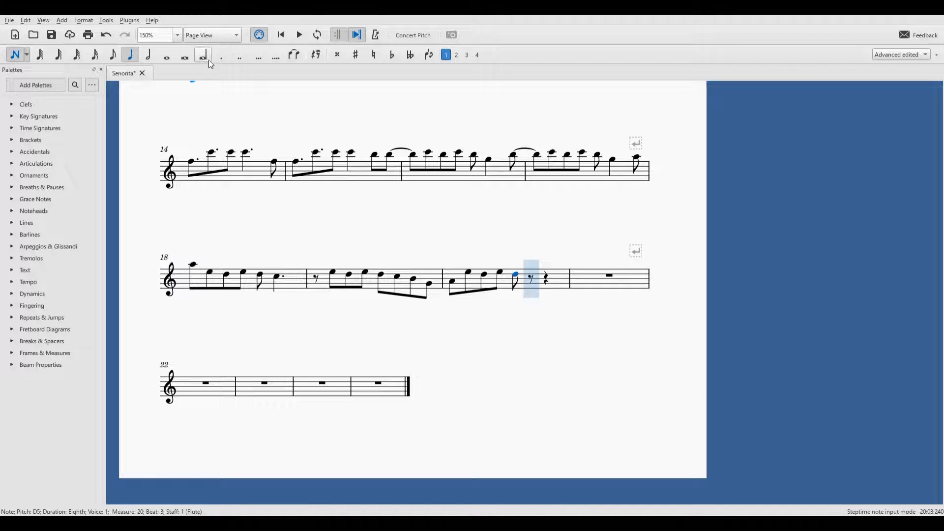
pyautogui.click(222, 56)
pyautogui.click(531, 278)
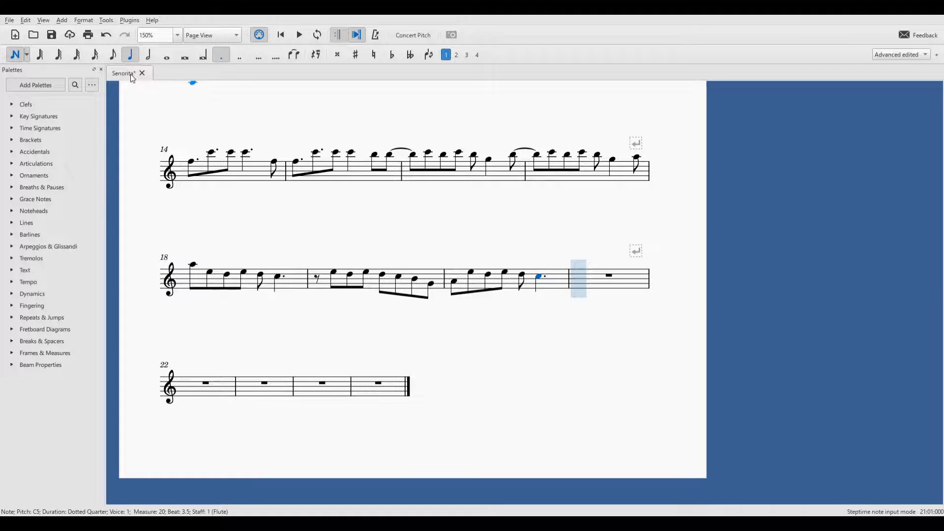
# - Fill measure 21 with an eighth rest followed by the eighth notes E5, D5, E5, F5, E5, D5 and C5
pyautogui.click(113, 56)
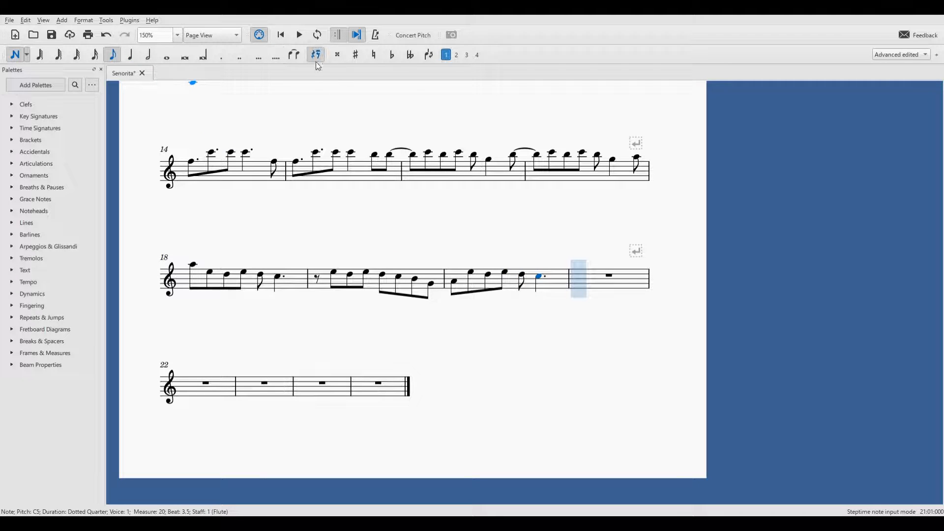
pyautogui.click(583, 281)
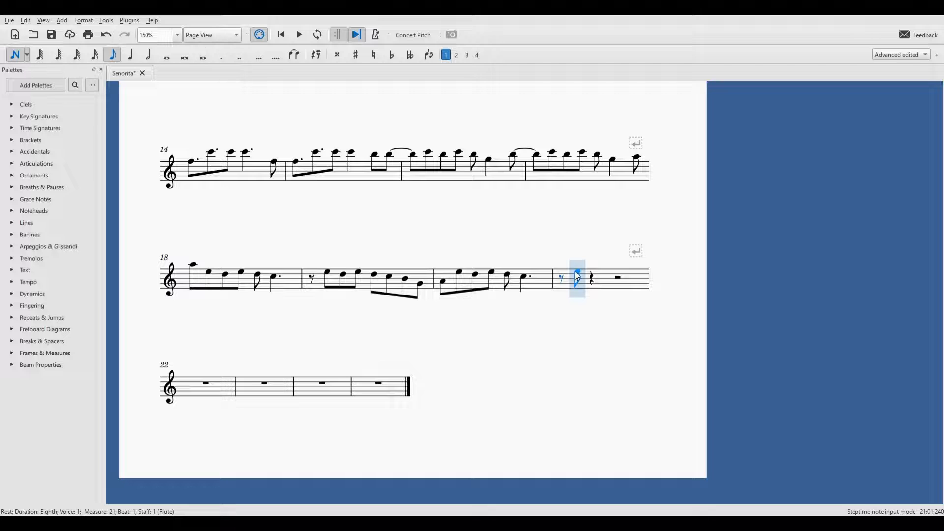
pyautogui.click(578, 273)
pyautogui.click(594, 274)
pyautogui.click(600, 274)
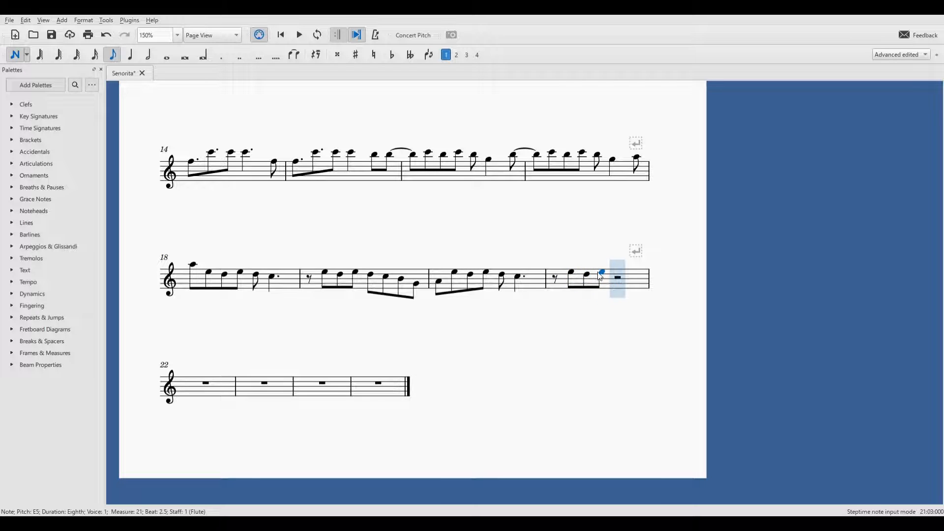
pyautogui.click(610, 273)
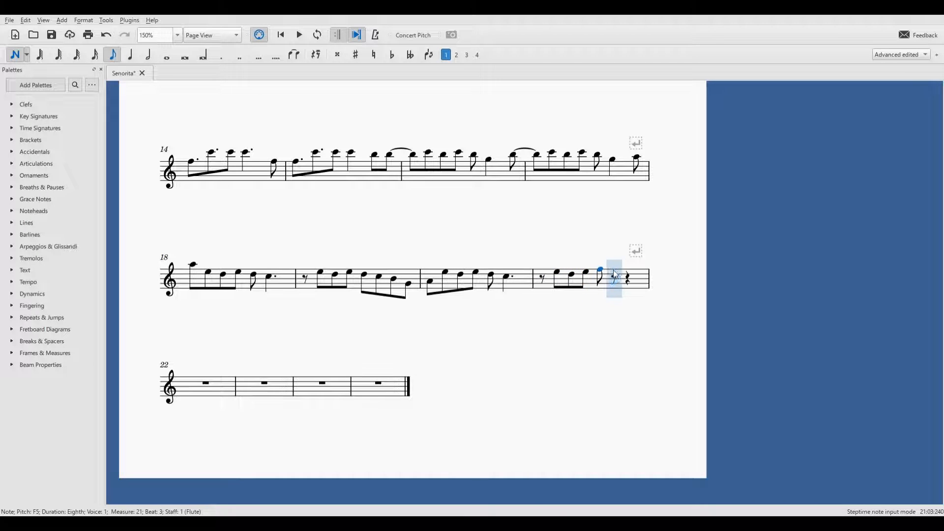
pyautogui.click(625, 273)
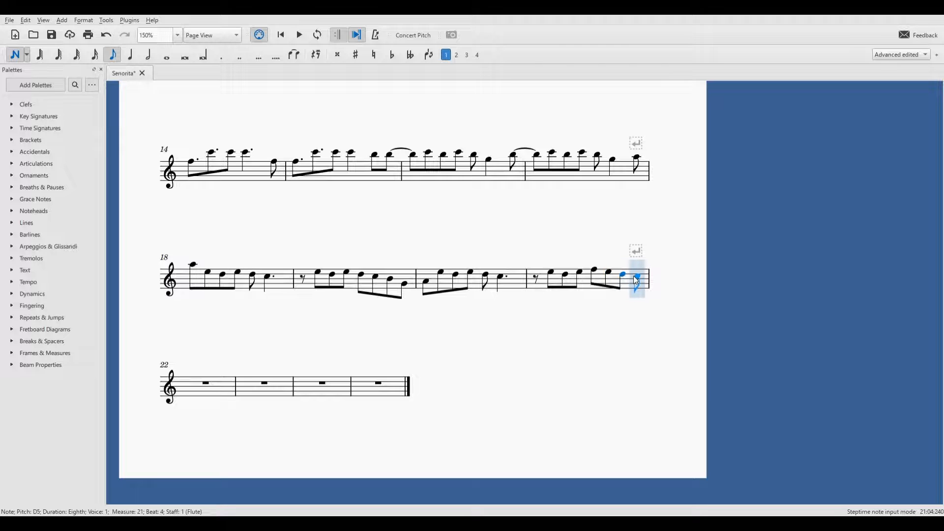
pyautogui.click(635, 278)
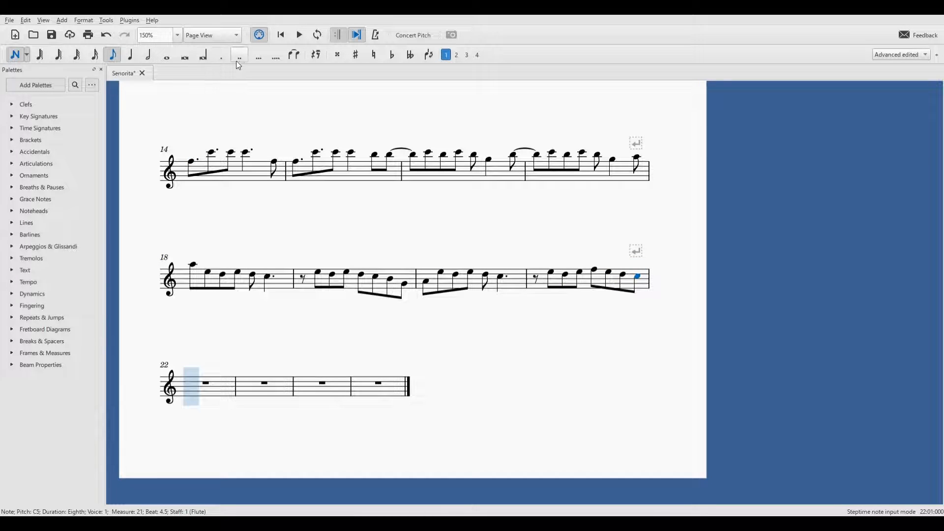
# - Fill measure 22 with dotted eighth notes A4 and E5, an eighth-note E5 and a half-note E5
pyautogui.click(221, 55)
pyautogui.click(196, 389)
pyautogui.click(193, 388)
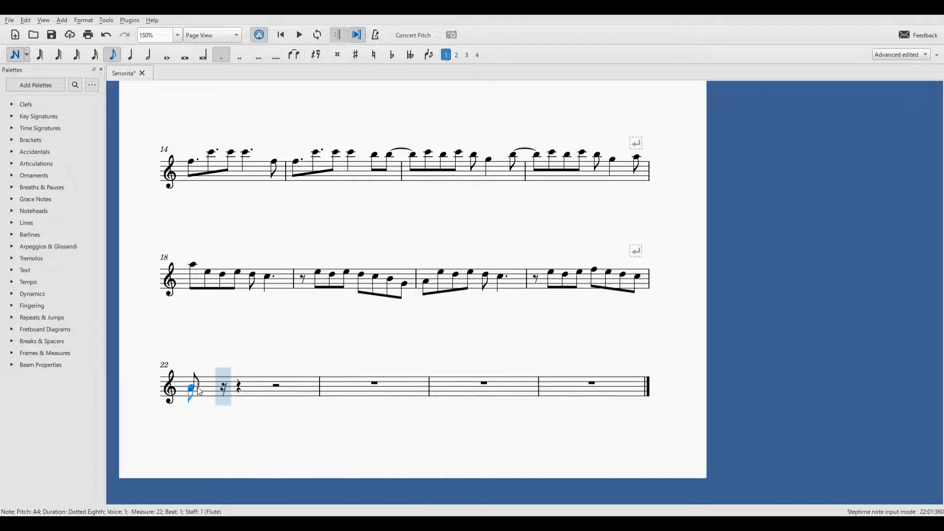
pyautogui.click(222, 379)
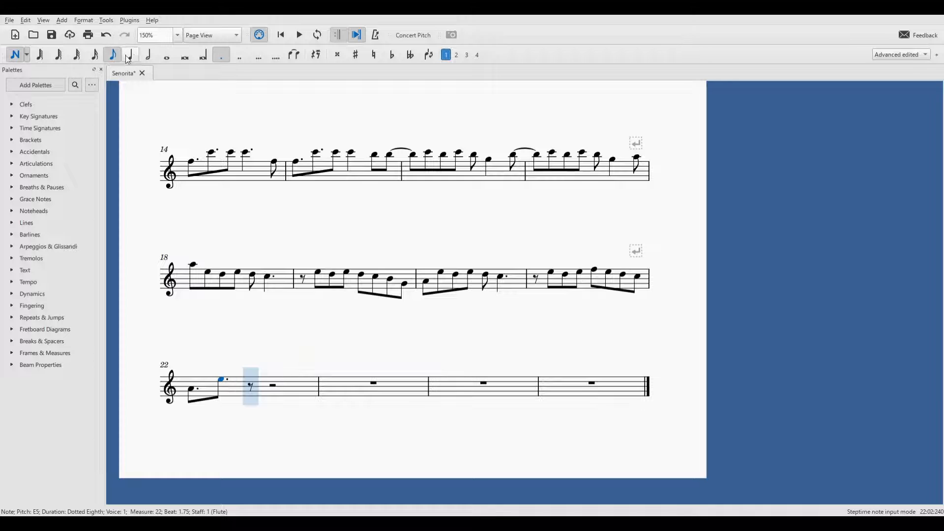
pyautogui.click(222, 55)
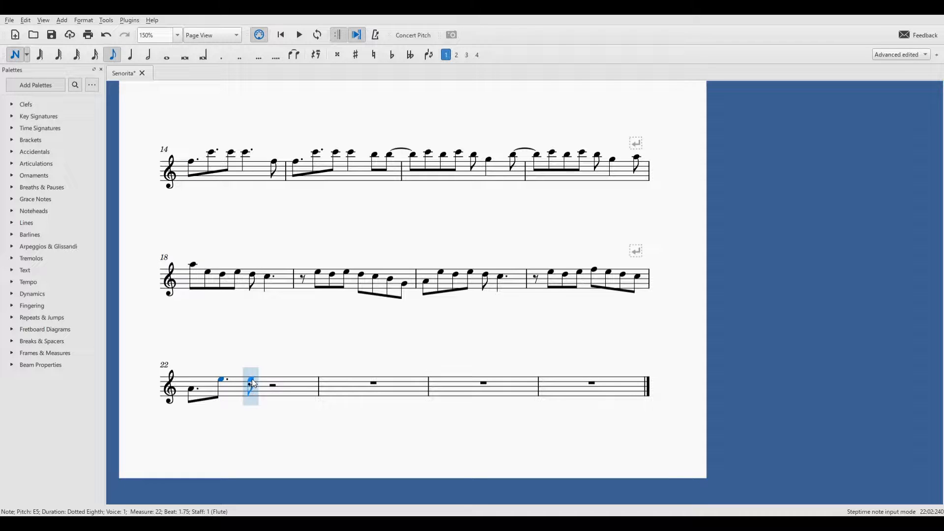
pyautogui.click(253, 380)
pyautogui.press('6')
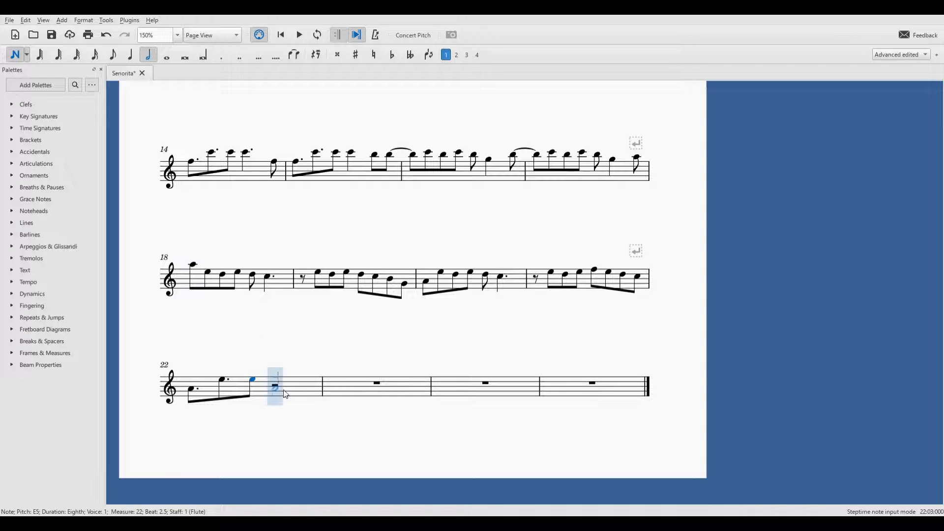
pyautogui.click(281, 379)
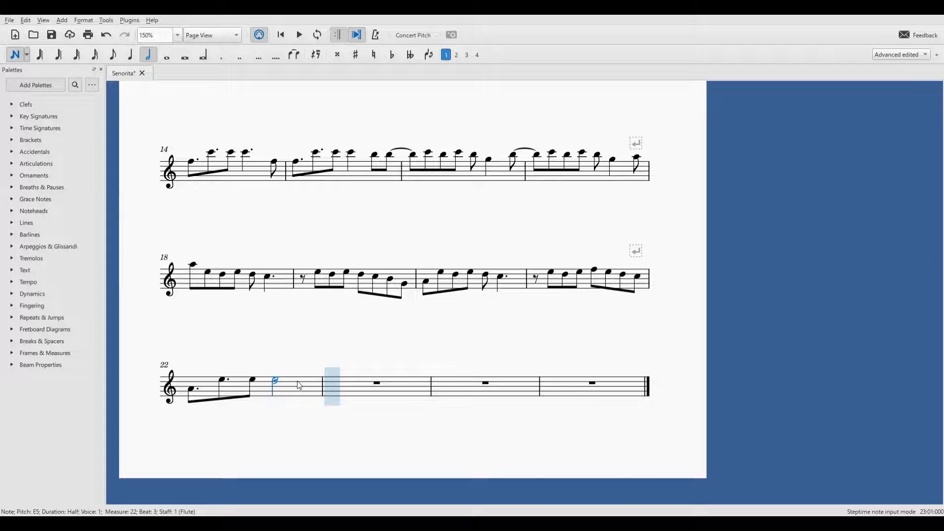
# - Enter a half-note E5 at the start of measure 23 and tie the half-note E5 of measure 22 to it
pyautogui.click(330, 380)
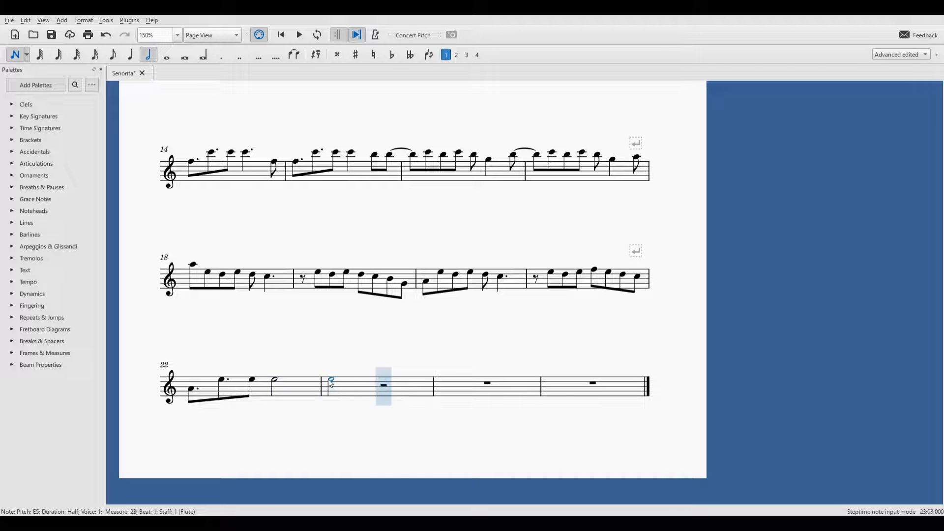
pyautogui.click(14, 55)
pyautogui.click(275, 380)
pyautogui.click(294, 55)
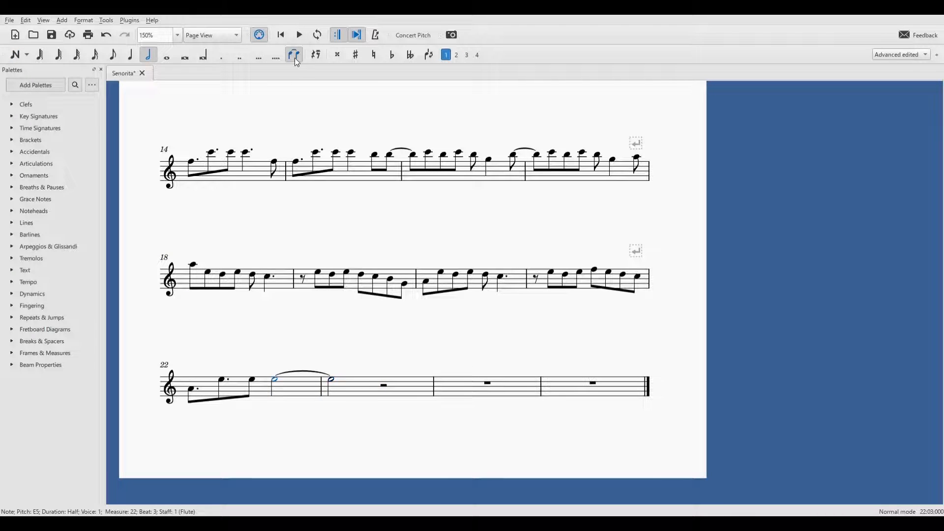
# - Fill the second half of measure 23 with the eighth notes E5, A4, A4 and A4
pyautogui.click(14, 55)
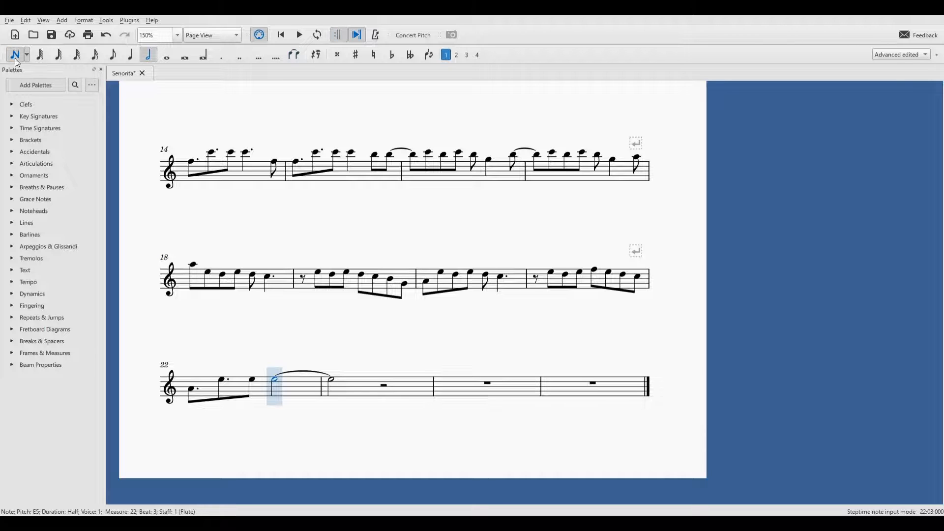
pyautogui.click(112, 55)
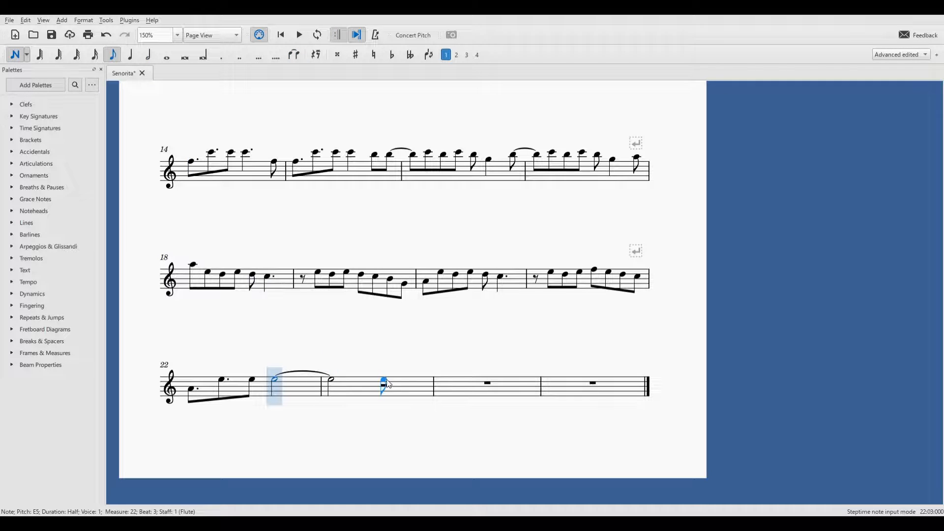
pyautogui.click(388, 382)
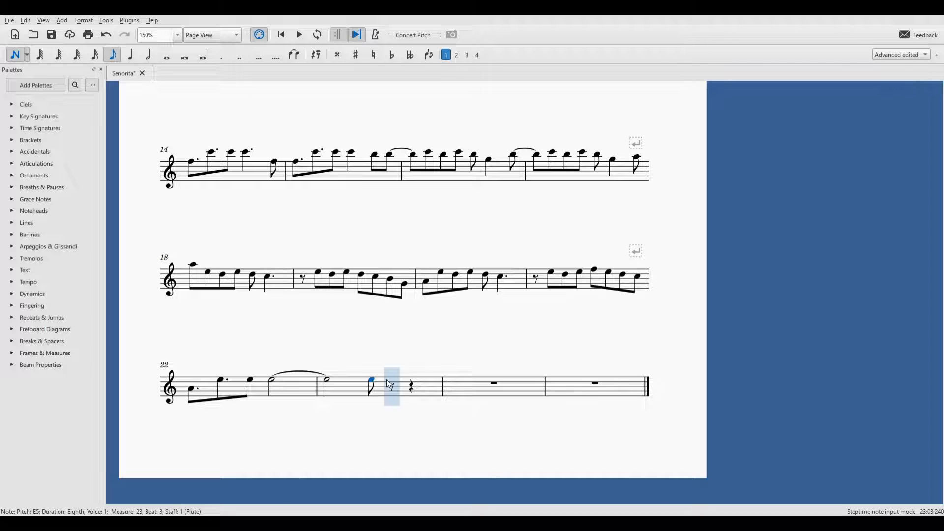
pyautogui.click(389, 388)
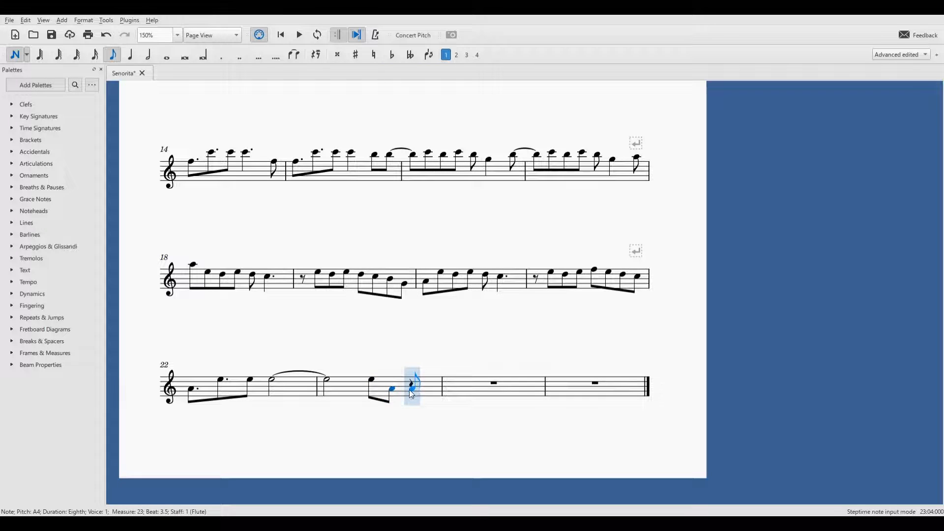
pyautogui.click(410, 389)
pyautogui.click(422, 389)
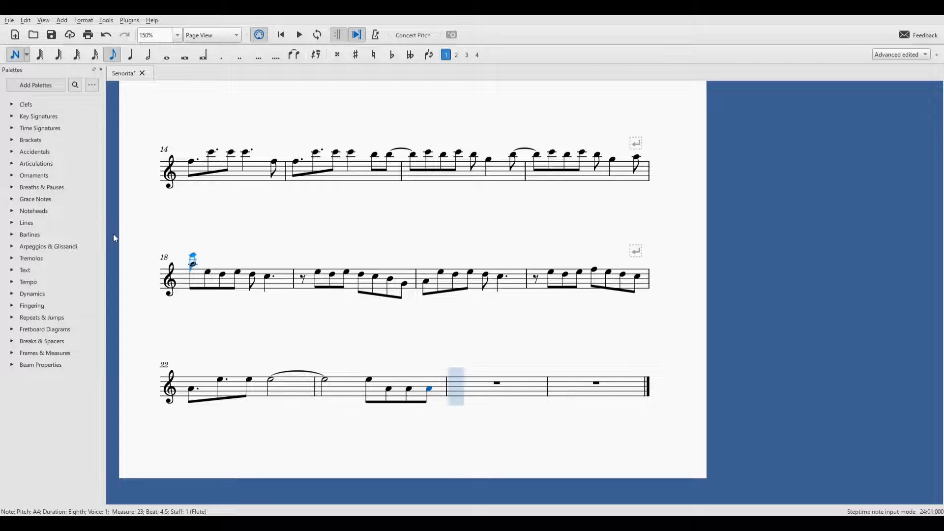
pyautogui.click(14, 55)
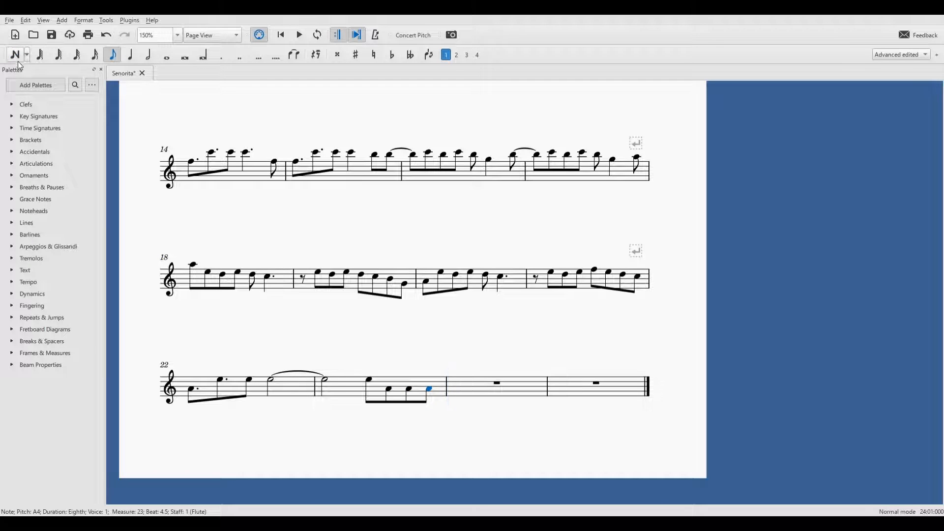
# - Tie the half-note E5 in measure 23 to the eighth-note E5 that follows it
pyautogui.click(328, 383)
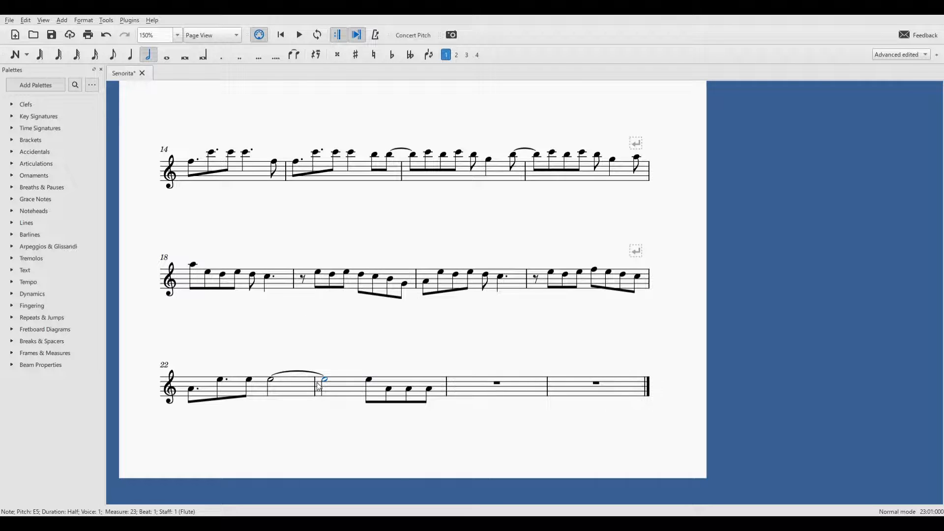
pyautogui.click(275, 386)
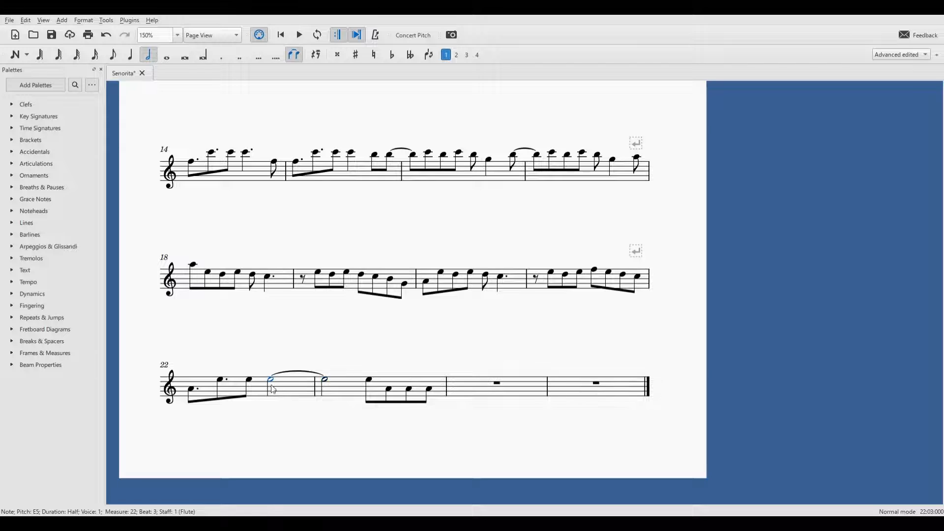
pyautogui.click(327, 384)
pyautogui.click(371, 381)
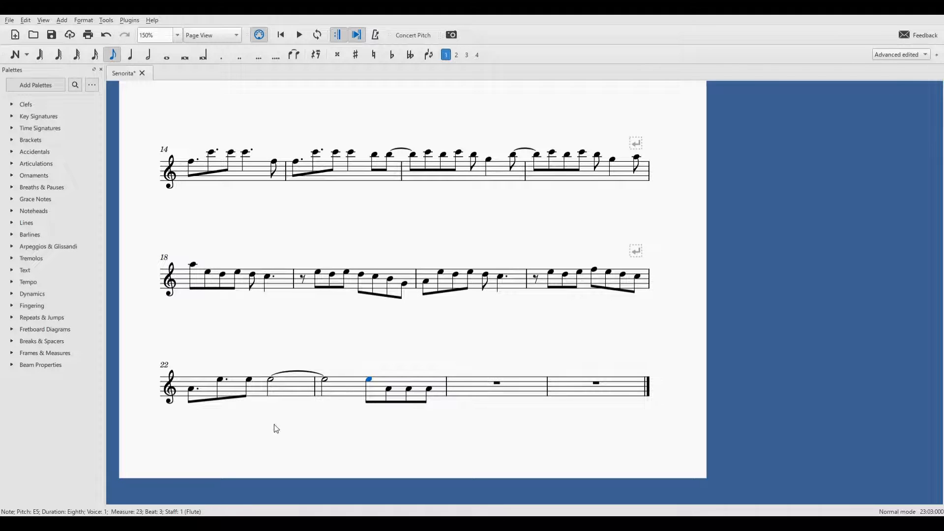
pyautogui.click(325, 380)
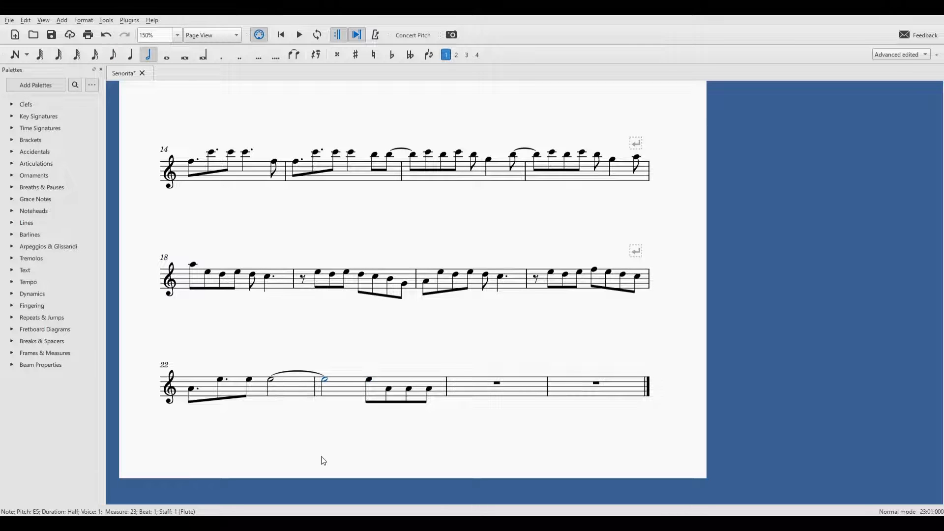
pyautogui.click(295, 55)
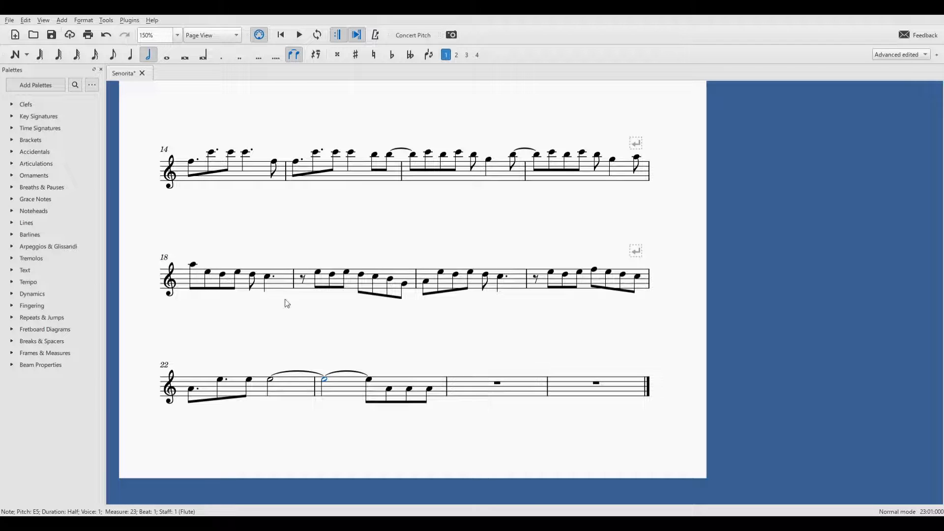
# - Fill measure 24 with dotted eighth notes G4 and D5 followed by the eighth notes D5, D5, D5, C5 and B4
pyautogui.click(15, 54)
pyautogui.click(112, 55)
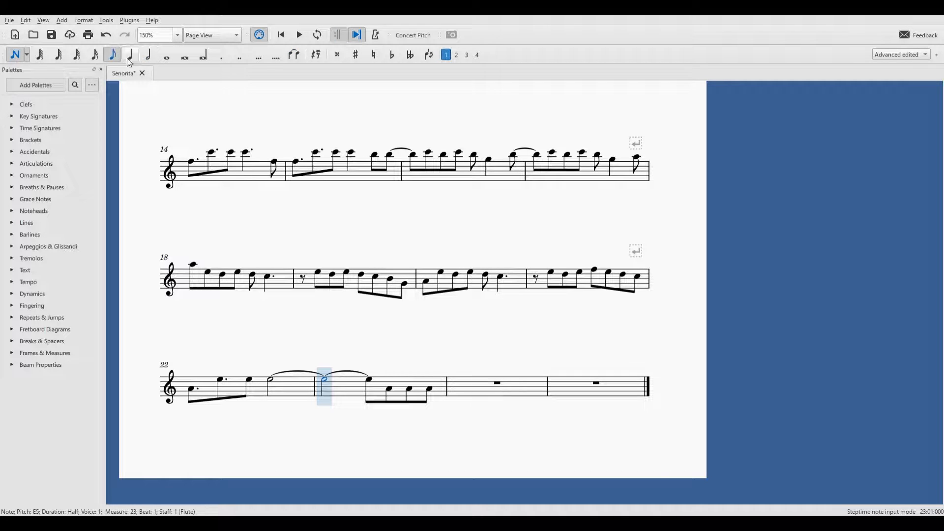
pyautogui.click(222, 57)
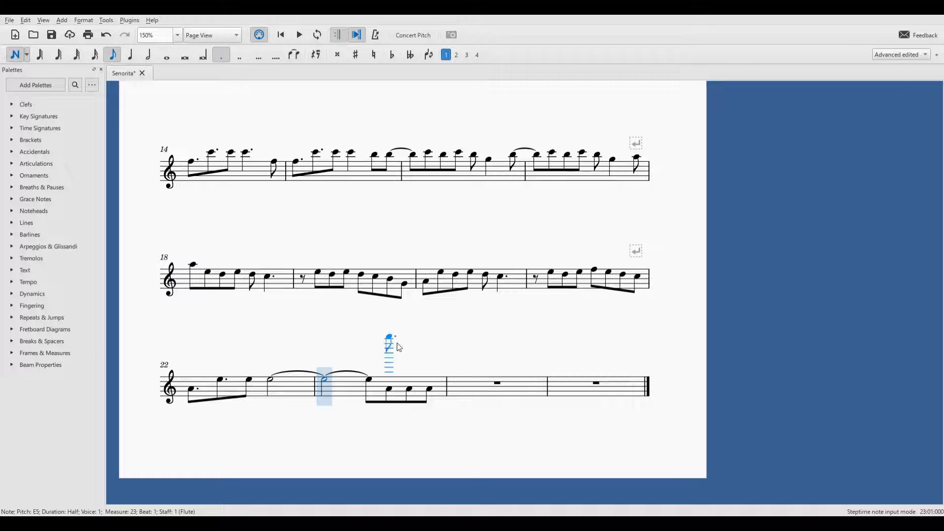
pyautogui.click(462, 392)
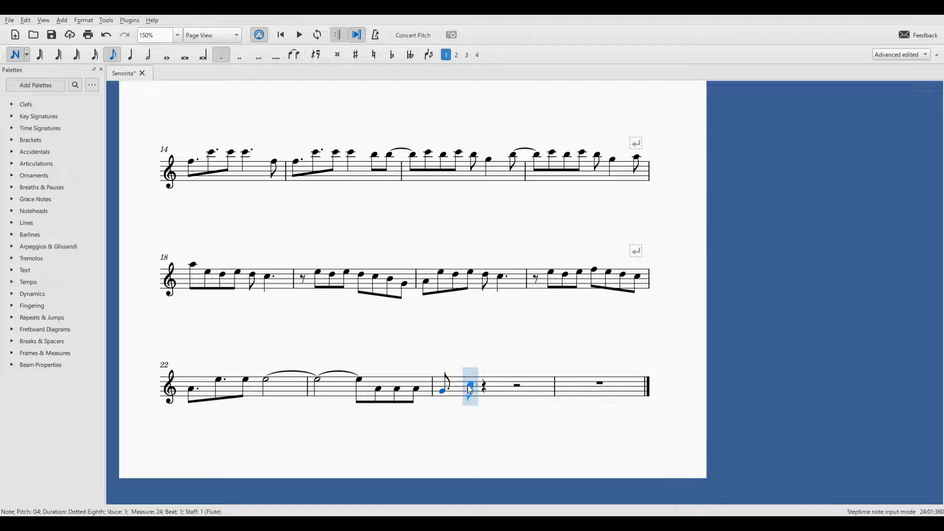
pyautogui.click(471, 379)
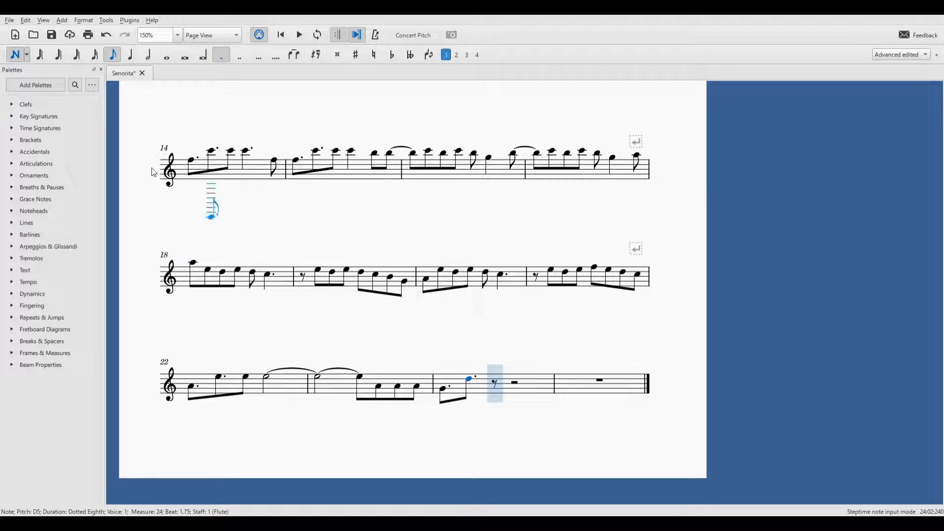
pyautogui.click(114, 55)
pyautogui.click(494, 382)
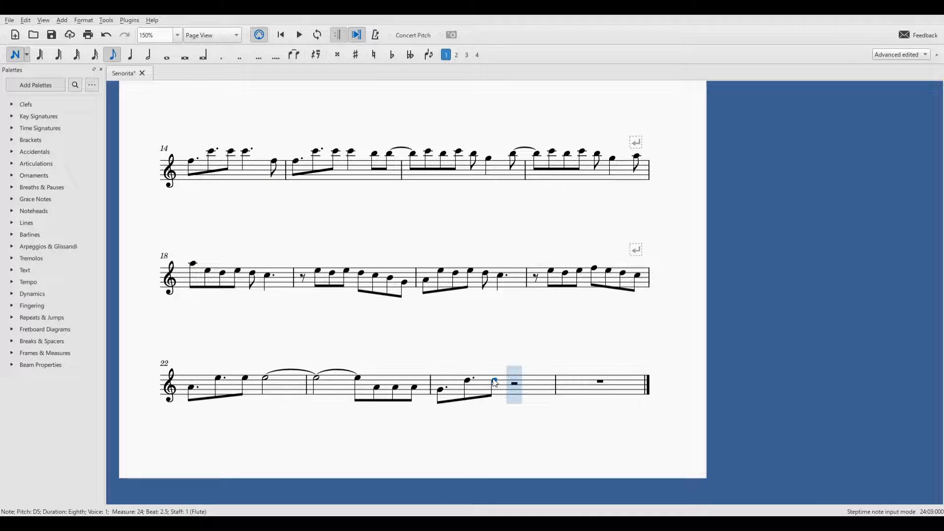
pyautogui.click(511, 382)
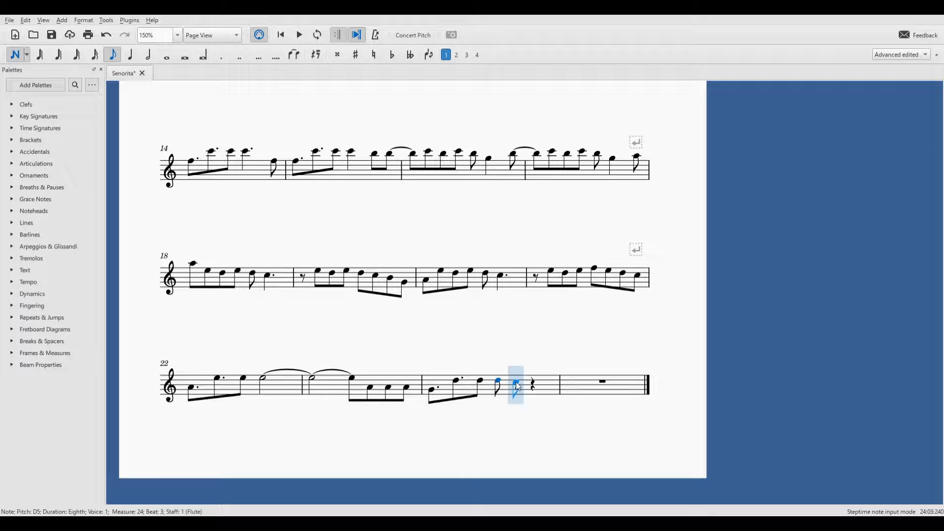
pyautogui.click(517, 382)
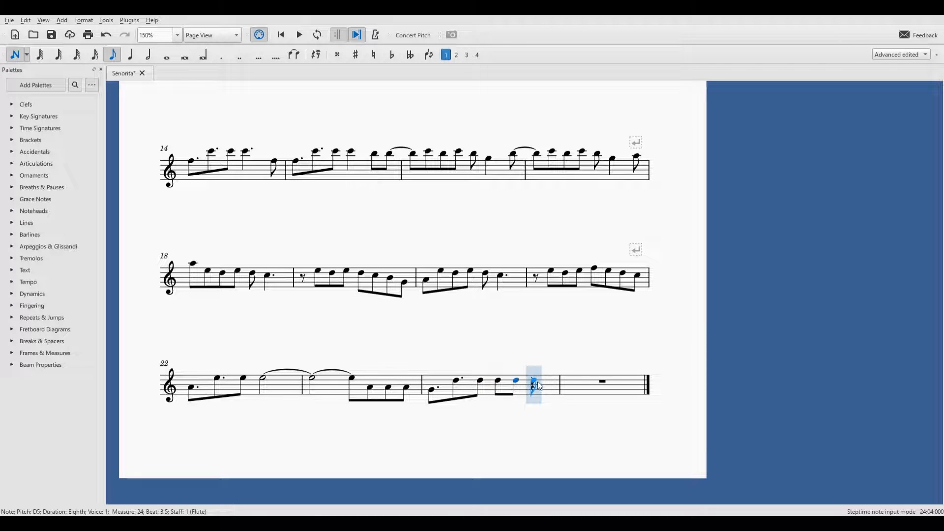
pyautogui.click(536, 383)
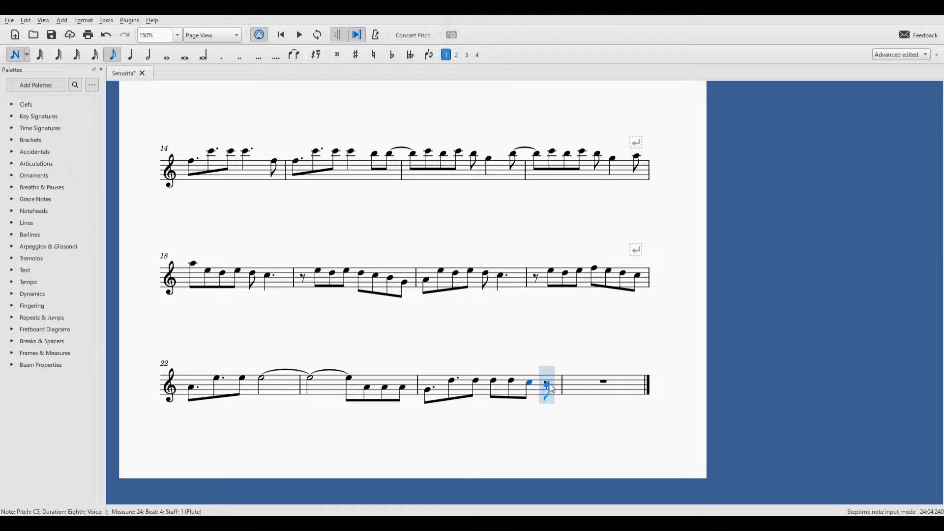
pyautogui.click(550, 384)
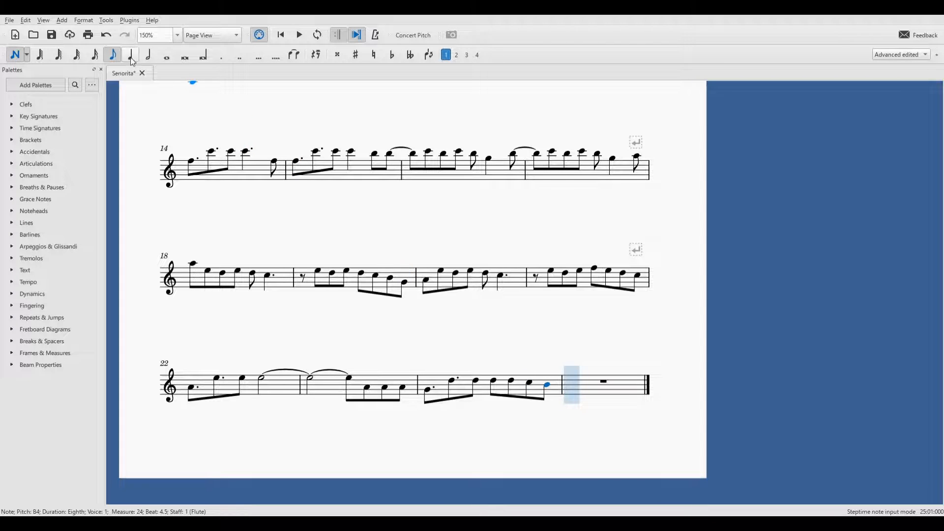
# - Enter a quarter-note B4 at the start of measure 25 and tie the last B4 of measure 24 to it
pyautogui.click(130, 55)
pyautogui.click(570, 387)
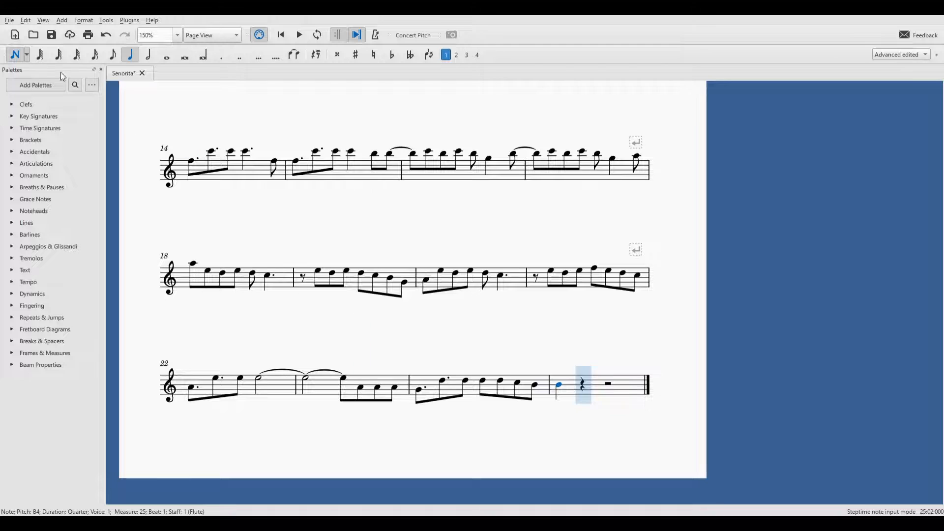
pyautogui.press('Escape')
pyautogui.click(536, 385)
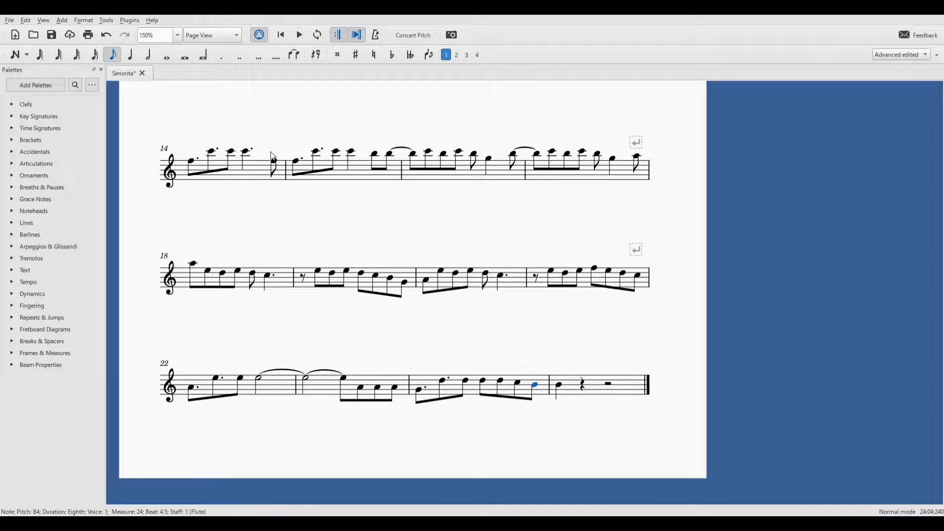
pyautogui.click(293, 54)
# - Complete measure 25 with a dotted half-note A4 and leave note input
pyautogui.click(15, 58)
pyautogui.click(149, 55)
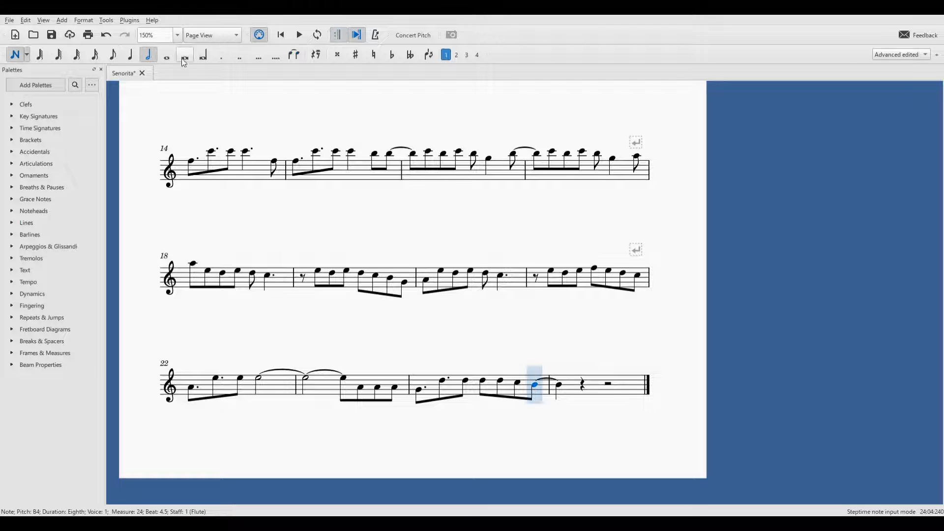
pyautogui.click(222, 55)
pyautogui.click(587, 390)
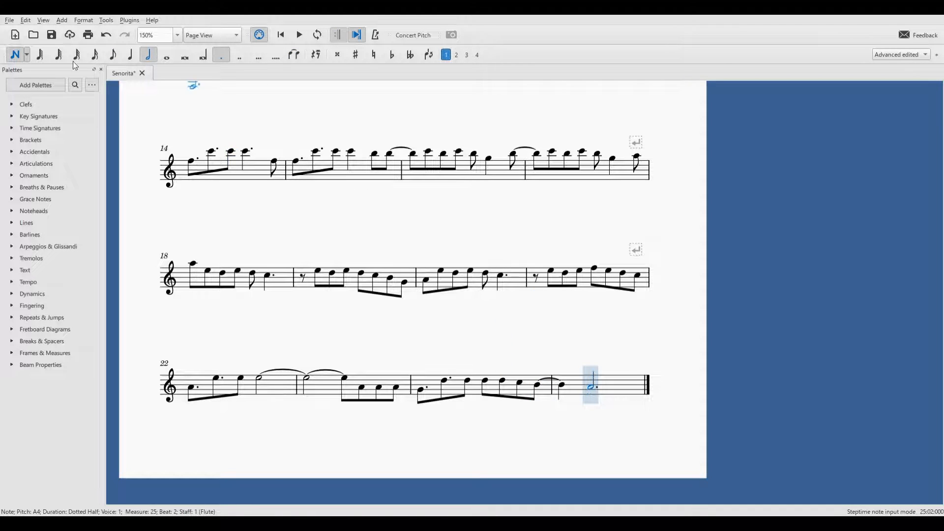
pyautogui.click(15, 55)
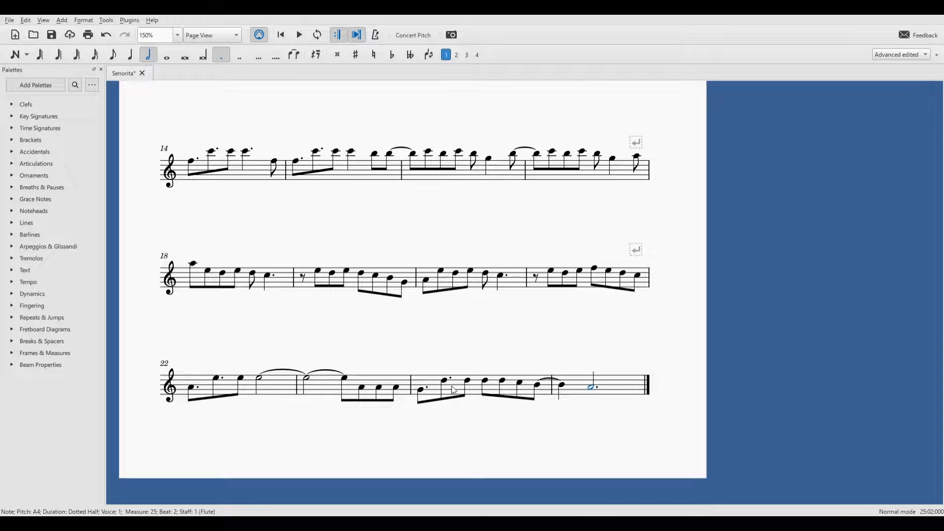
# - Set the page zoom to 100% and review the notated systems down to the final measure
pyautogui.scroll(8, 445, 356)
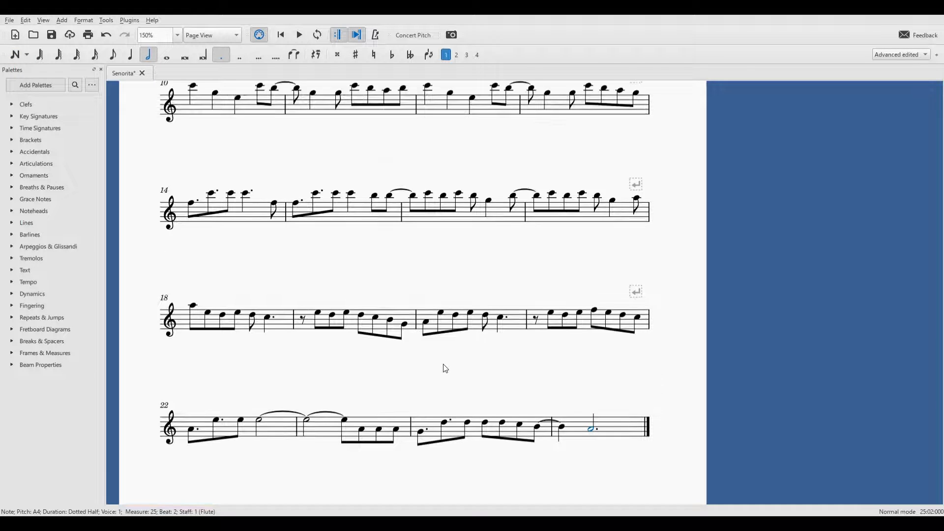
pyautogui.scroll(1, 394, 246)
pyautogui.scroll(-4, 371, 184)
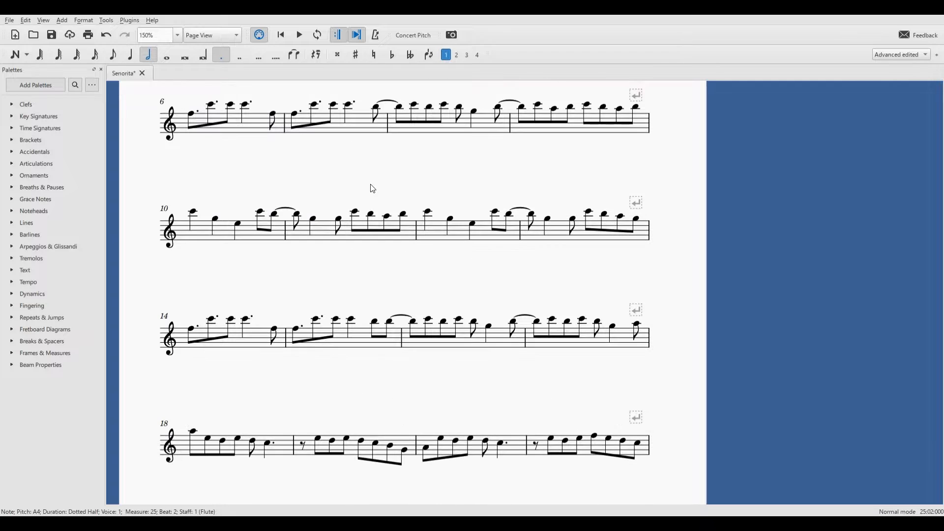
pyautogui.click(177, 35)
pyautogui.click(158, 68)
pyautogui.scroll(1, 338, 295)
pyautogui.moveTo(339, 305); pyautogui.dragTo(376, 281)
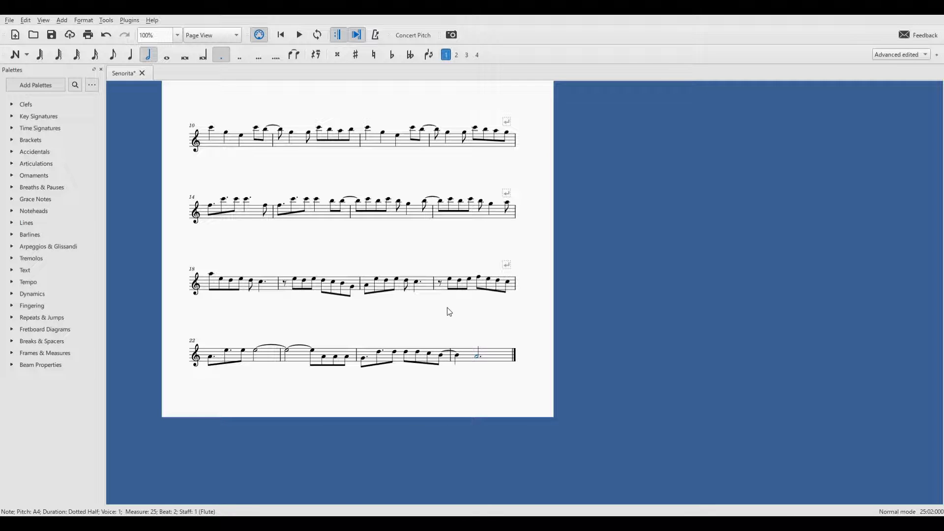
pyautogui.moveTo(450, 312); pyautogui.dragTo(411, 335)
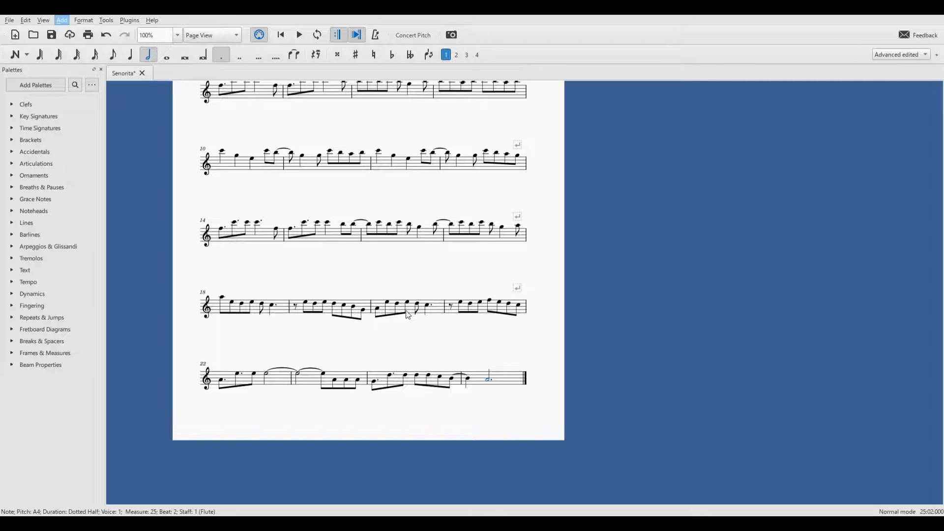
pyautogui.click(435, 312)
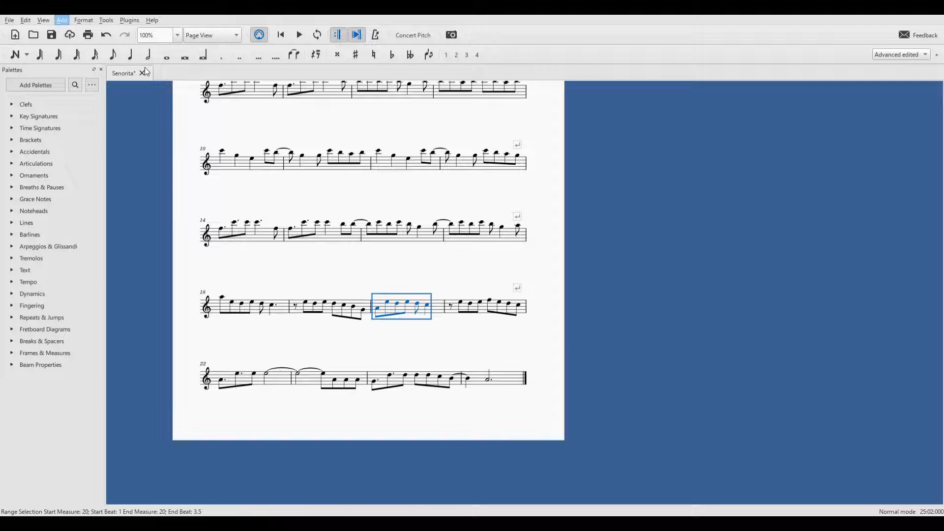
pyautogui.press('Insert')
pyautogui.hotkey('ctrl', 'z')
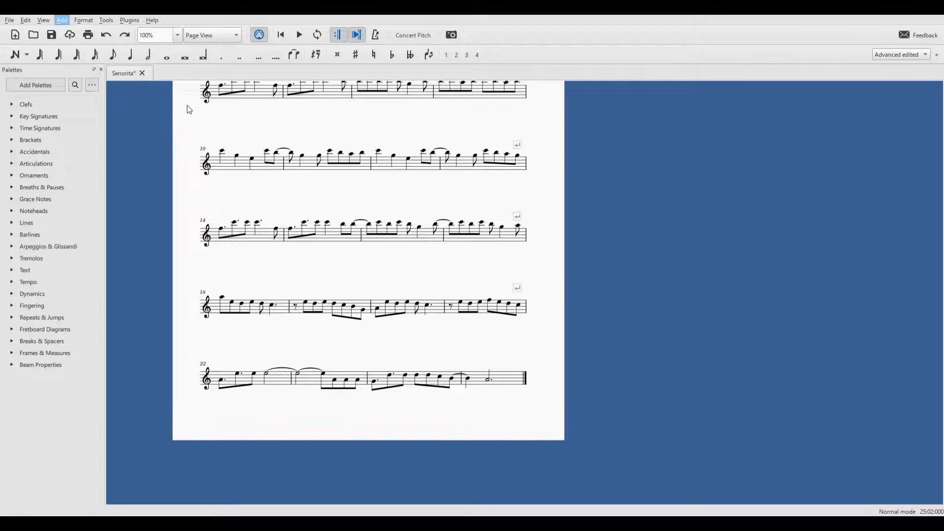
pyautogui.press('Escape')
# - Extend the score with 16 empty measures and add system breaks after measures 25, 29, 33 and 37
pyautogui.hotkey('ctrl', 'y')
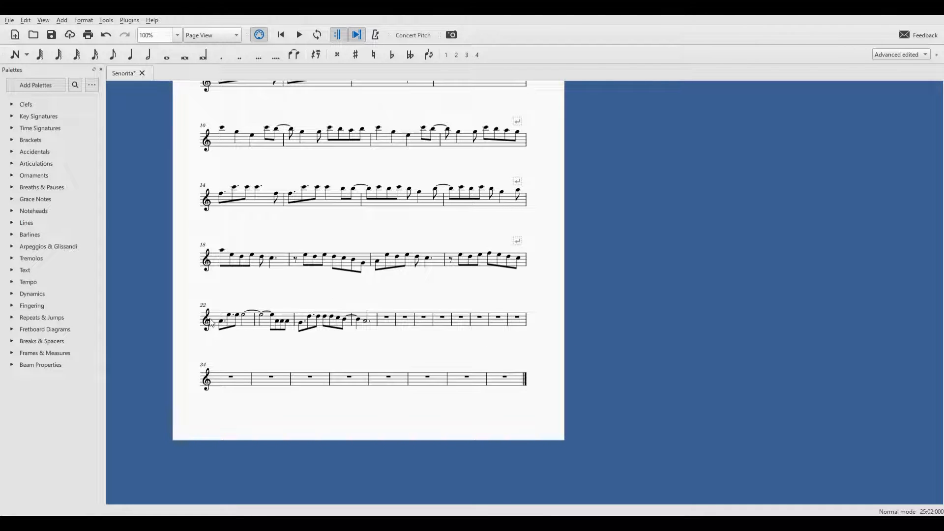
pyautogui.click(376, 328)
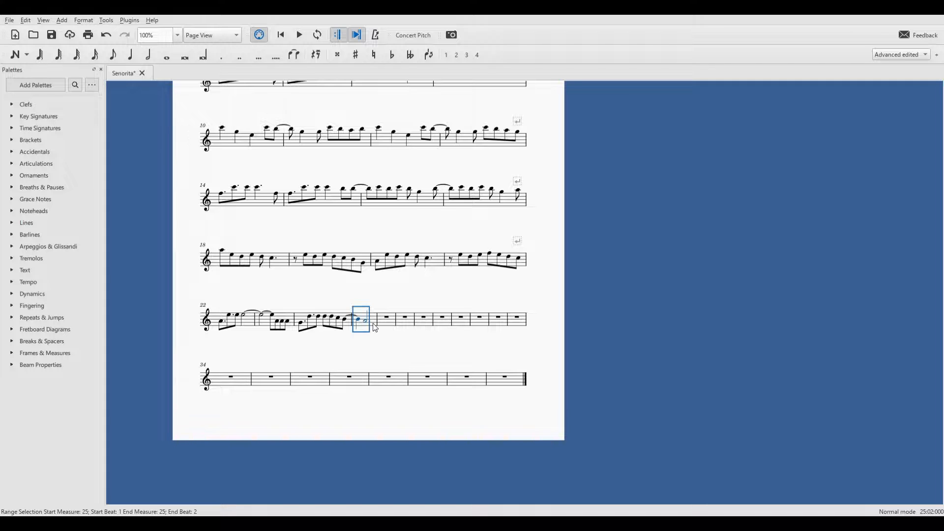
pyautogui.press('Return')
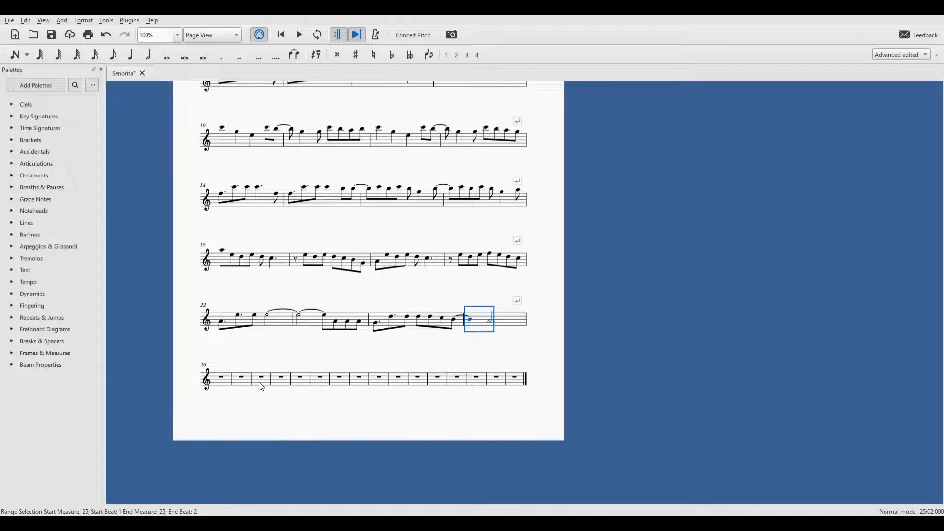
pyautogui.click(279, 387)
pyautogui.press('Return')
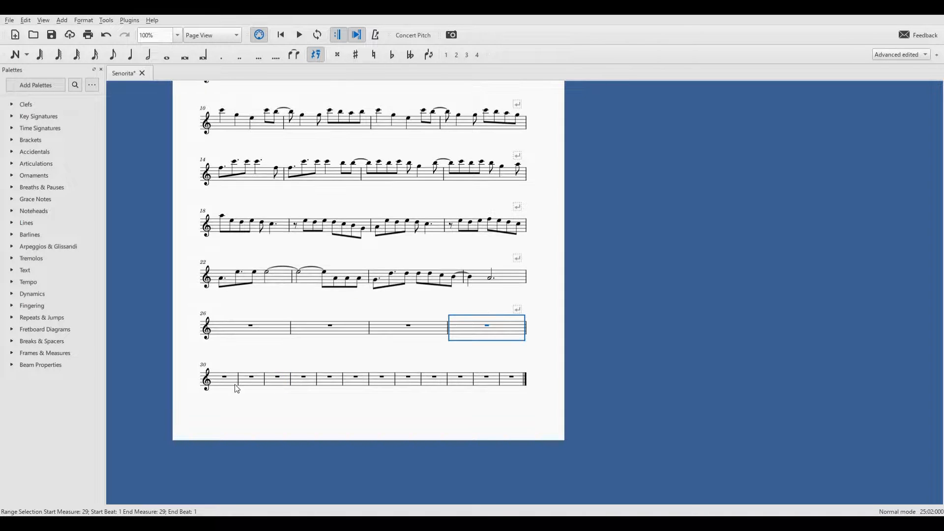
pyautogui.click(303, 382)
pyautogui.press('Return')
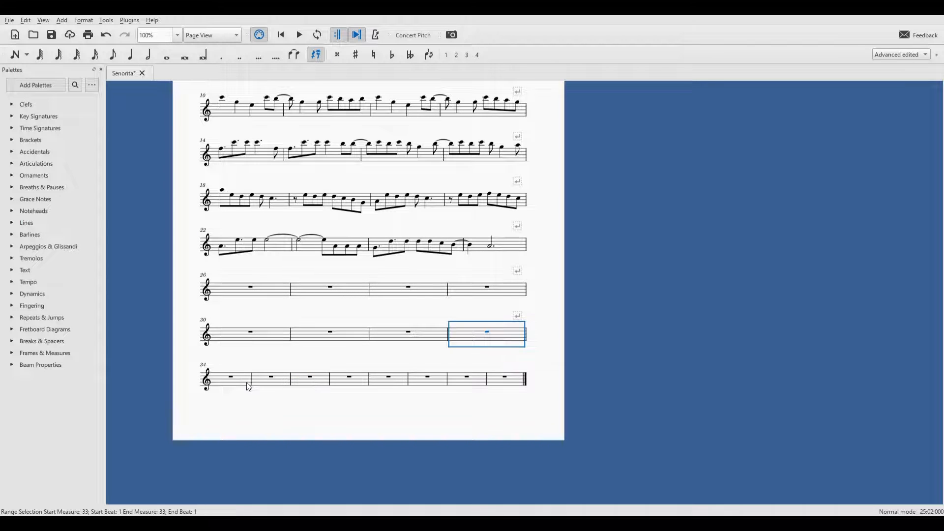
pyautogui.click(344, 385)
pyautogui.press('Return')
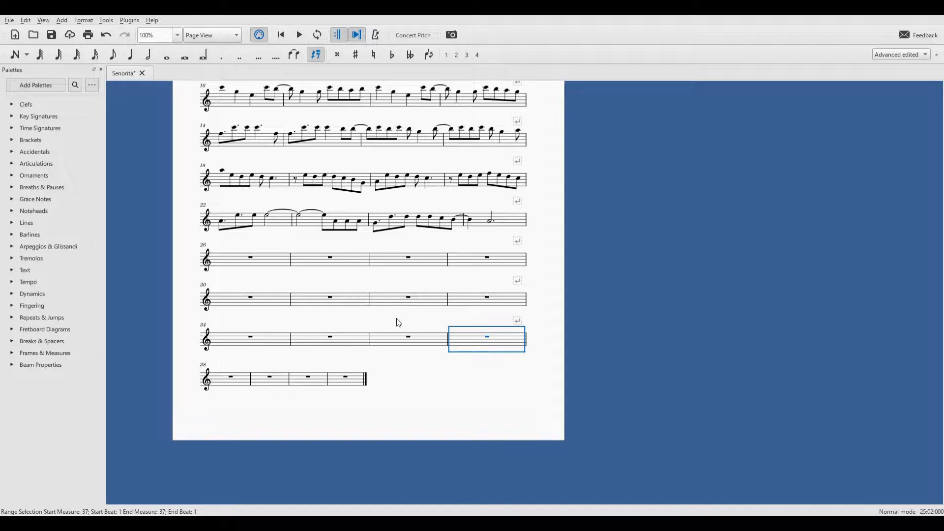
# - Fill measure 26 with an eighth rest, the eighth notes E5, D5, E5 and D5, and a dotted quarter-note C5
pyautogui.click(18, 59)
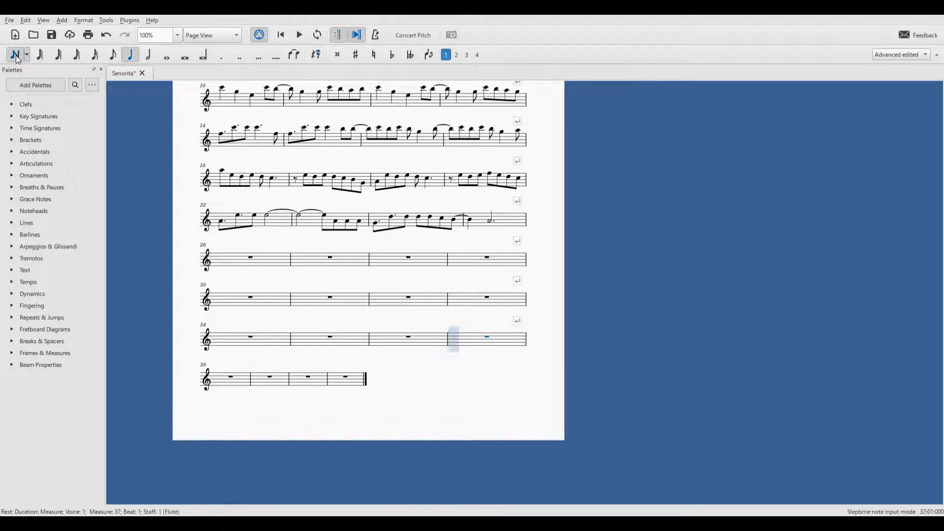
pyautogui.click(113, 54)
pyautogui.click(316, 61)
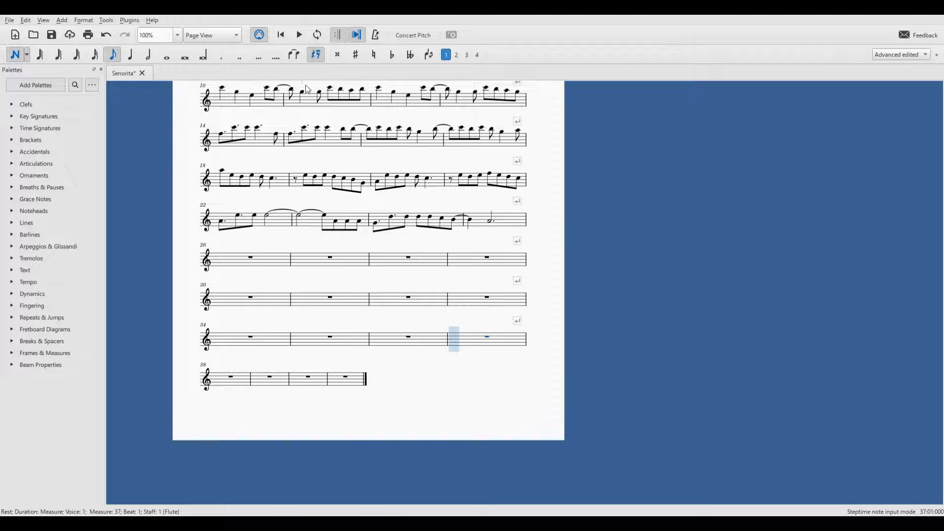
pyautogui.click(220, 261)
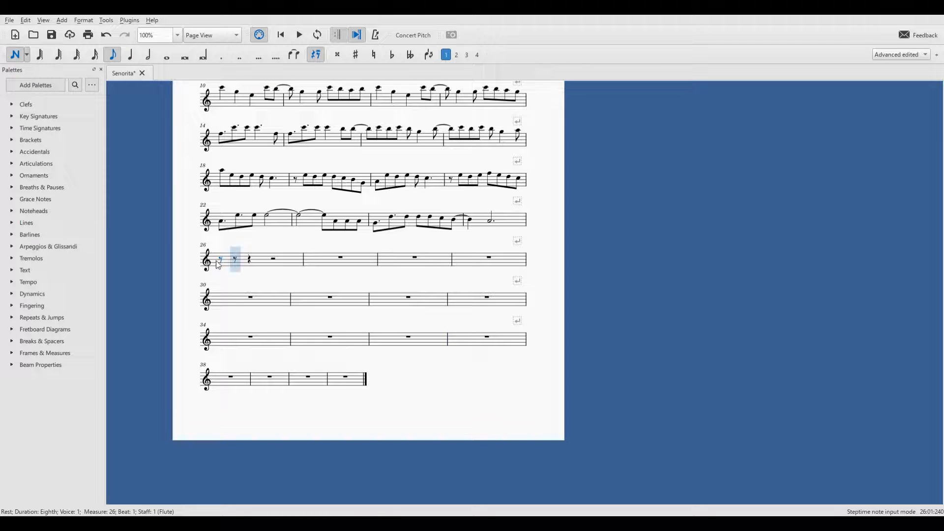
pyautogui.click(113, 59)
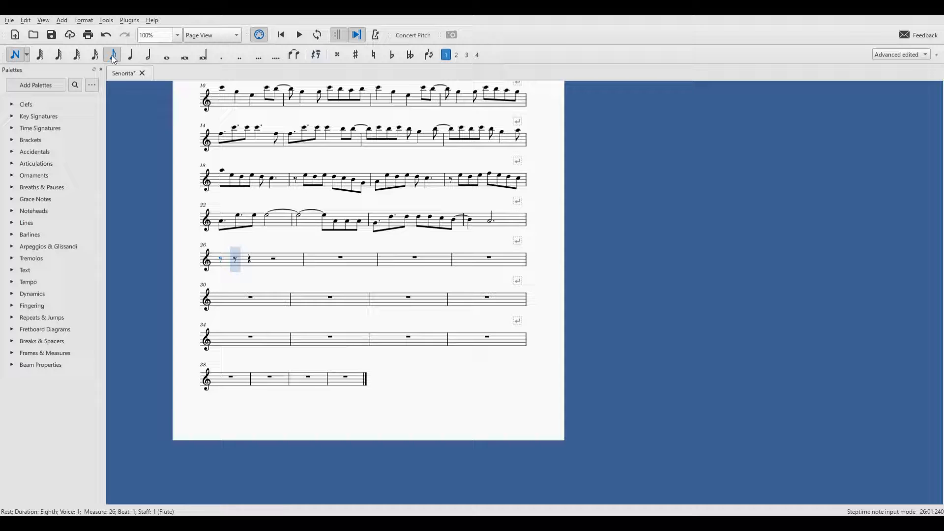
pyautogui.click(236, 256)
pyautogui.click(250, 257)
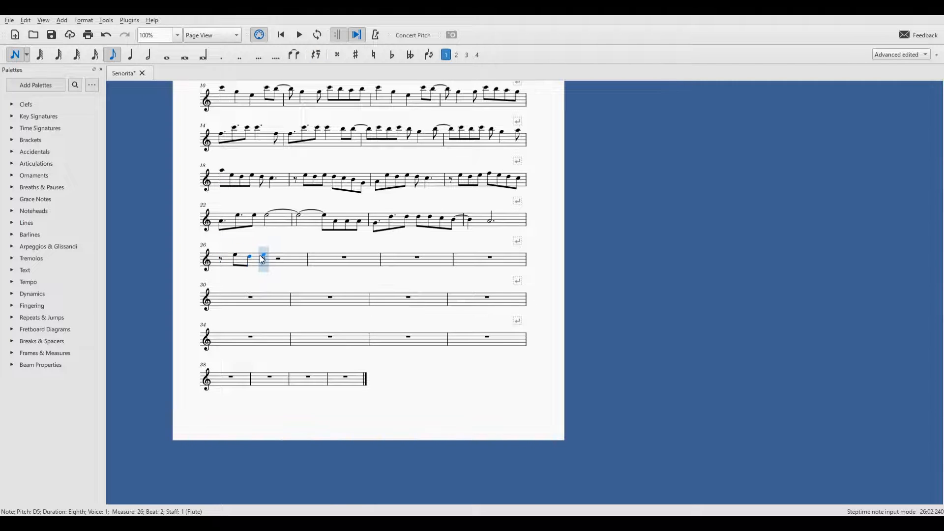
pyautogui.click(263, 257)
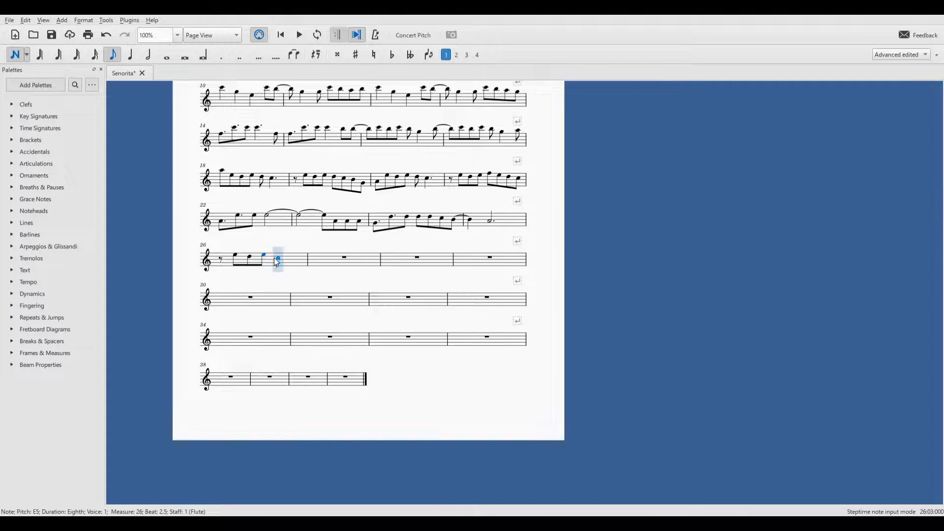
pyautogui.click(275, 256)
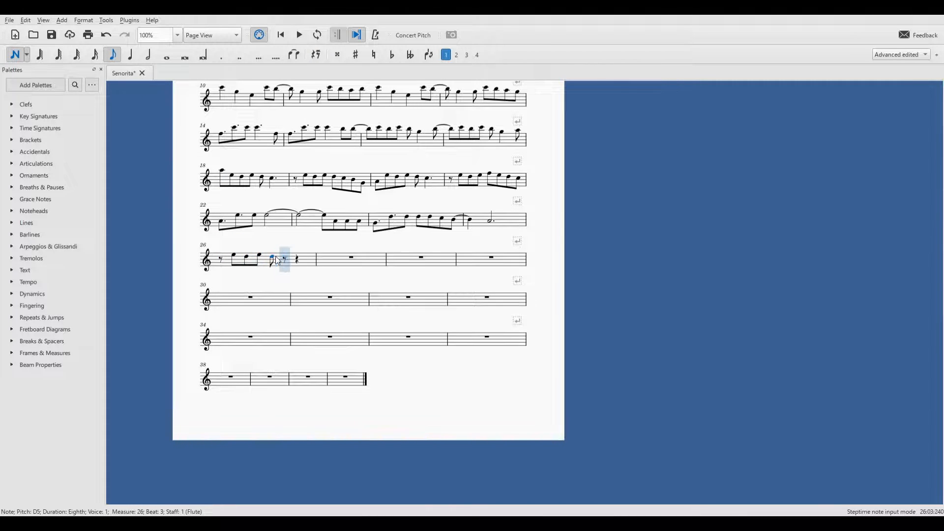
pyautogui.click(130, 54)
pyautogui.click(221, 54)
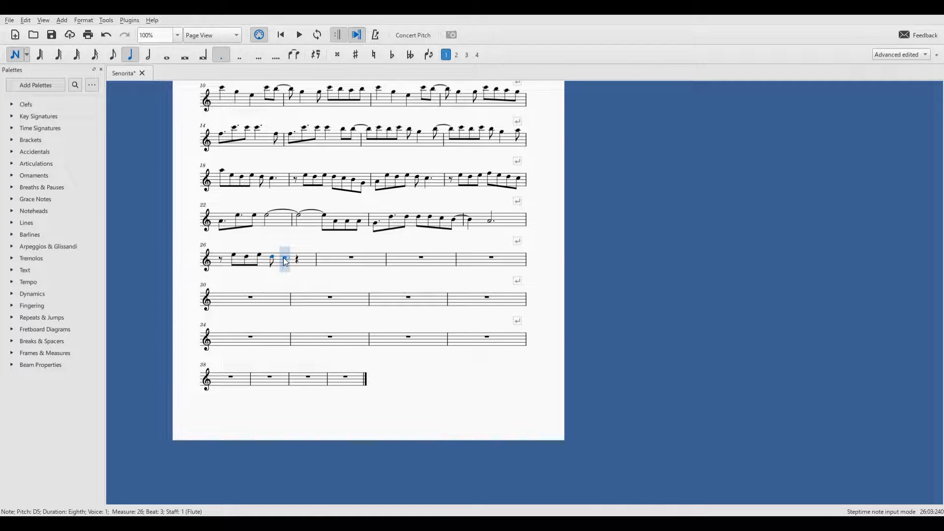
pyautogui.click(286, 259)
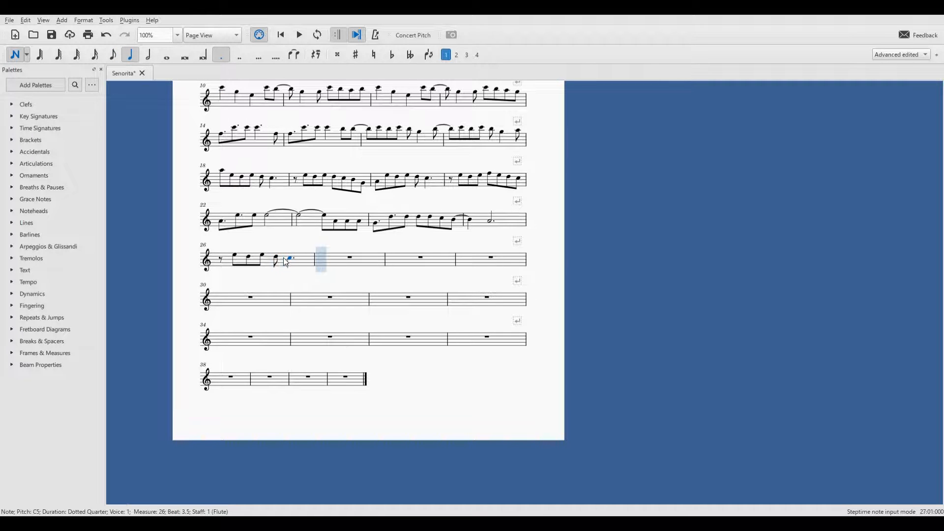
# - Fill measure 27 with an eighth rest followed by the eighth notes E5, D5, E5, D5, C5, B4 and G4
pyautogui.click(112, 58)
pyautogui.press('0')
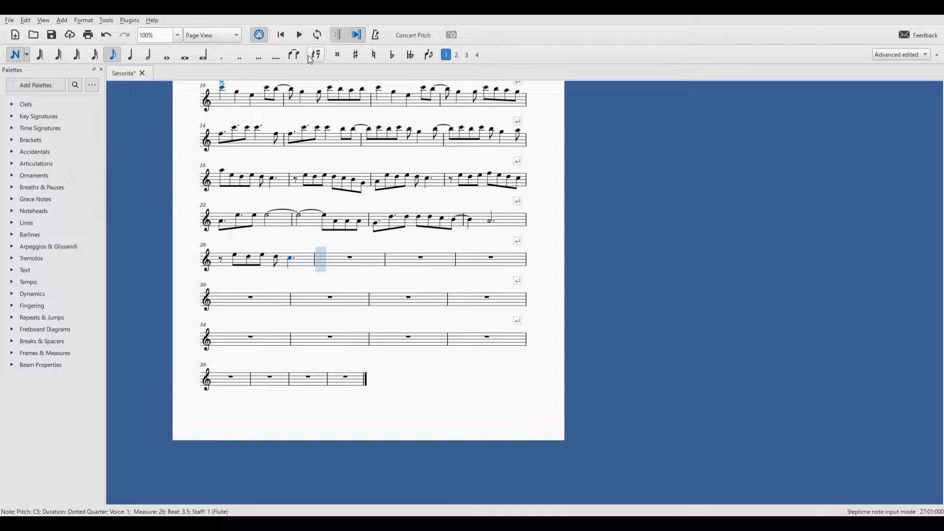
pyautogui.click(323, 262)
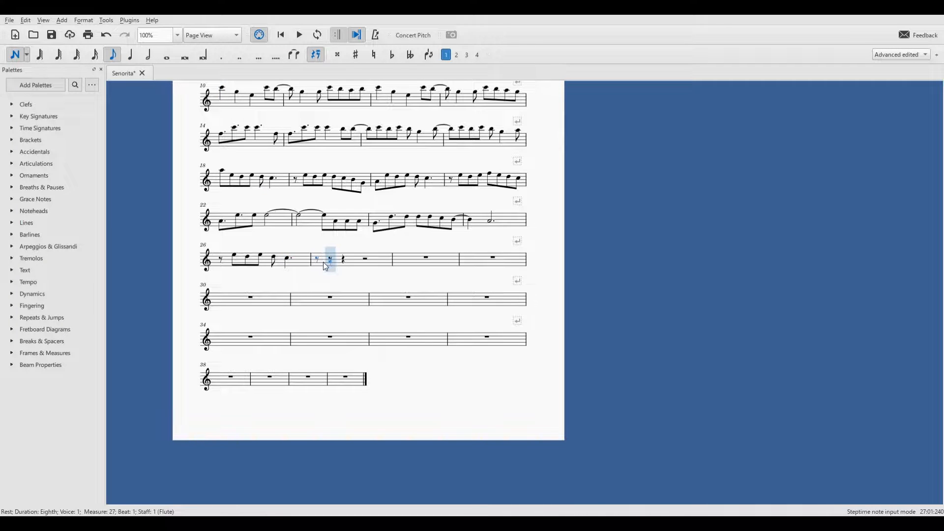
pyautogui.press('0')
pyautogui.click(332, 254)
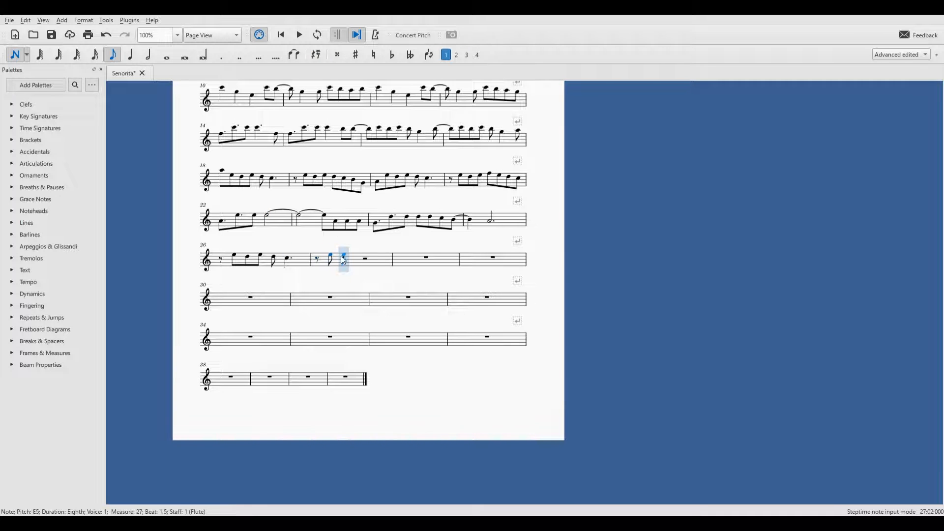
pyautogui.click(347, 255)
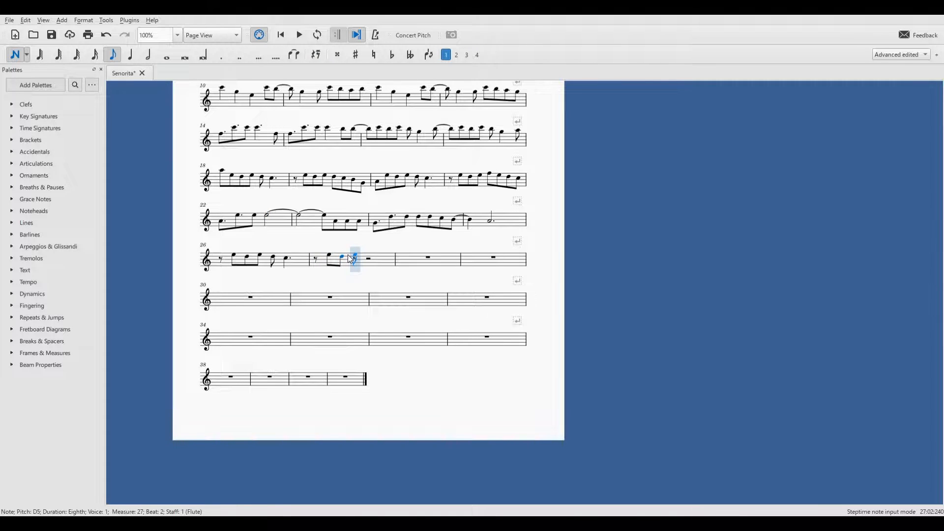
pyautogui.click(365, 254)
pyautogui.click(367, 258)
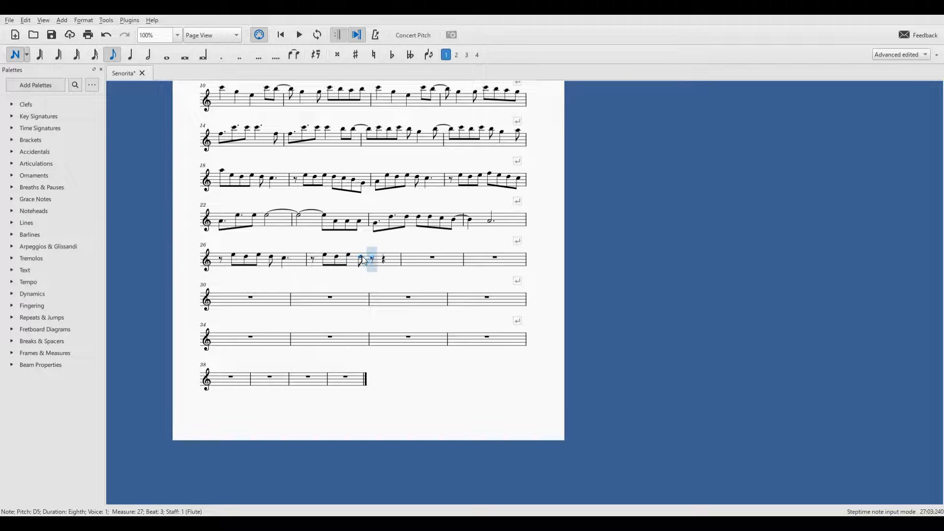
pyautogui.click(376, 257)
pyautogui.click(384, 262)
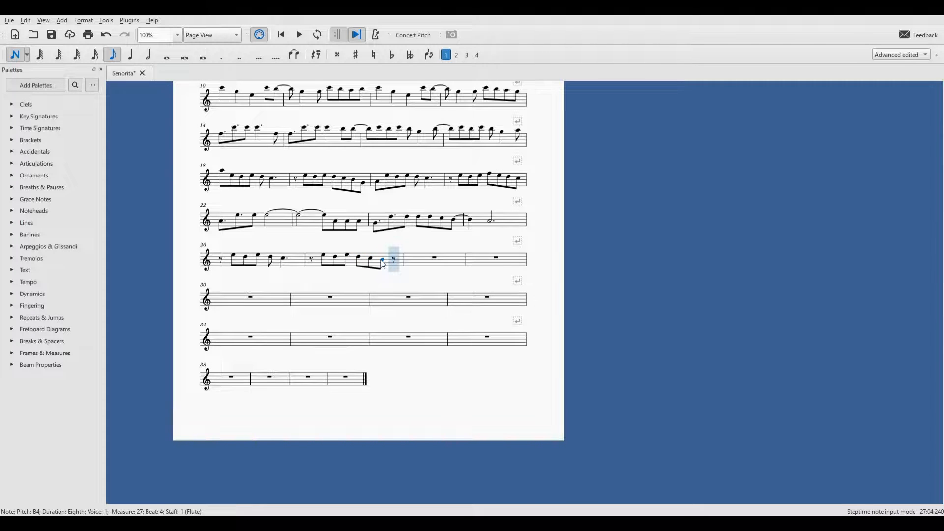
pyautogui.click(392, 264)
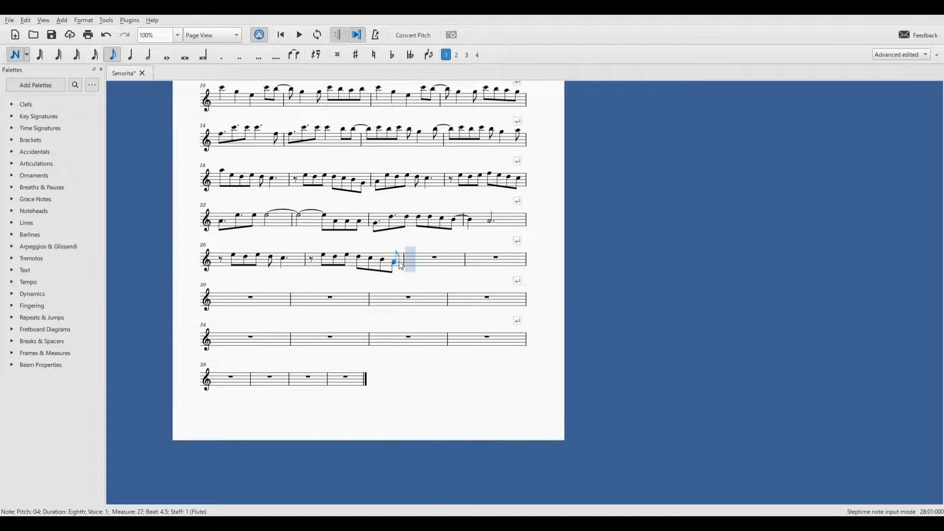
# - Fill measure 28 with the eighth notes A4, E5, D5, E5 and D5 followed by a dotted quarter-note C5
pyautogui.click(416, 263)
pyautogui.click(414, 254)
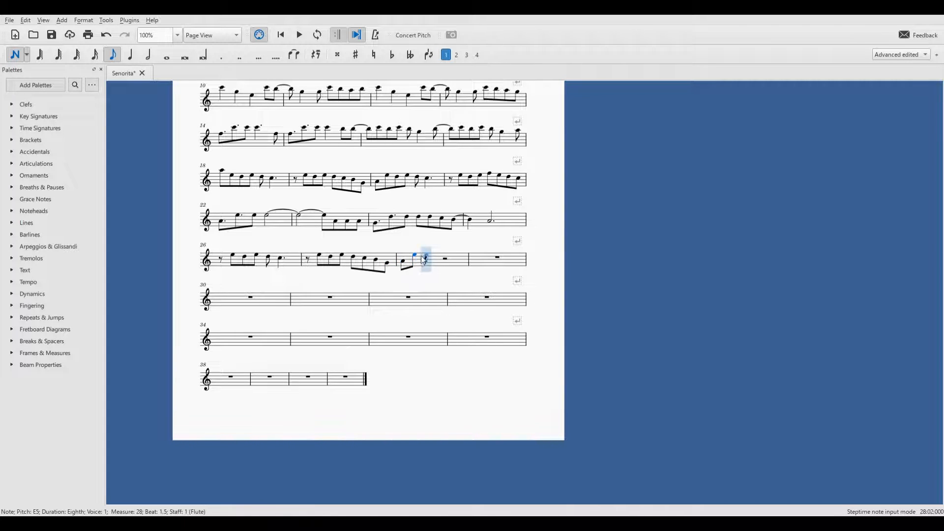
pyautogui.click(423, 257)
pyautogui.click(435, 254)
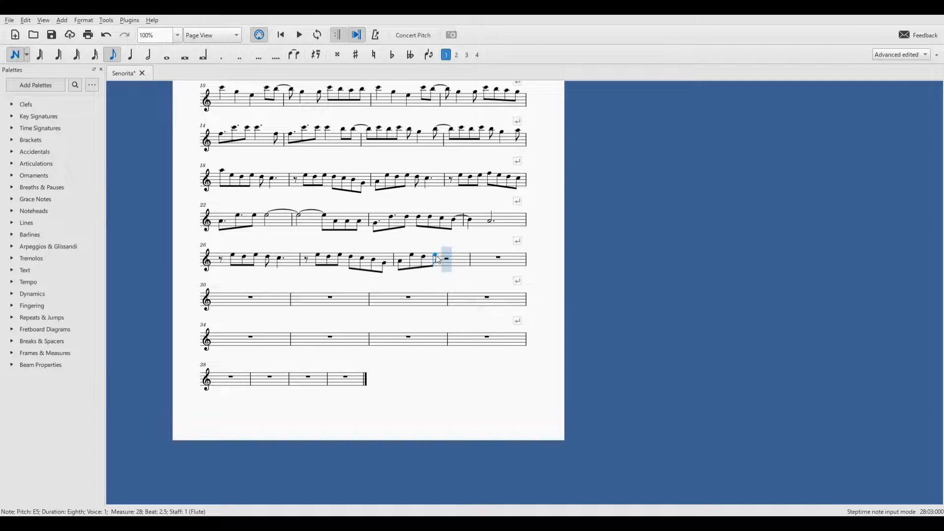
pyautogui.click(441, 257)
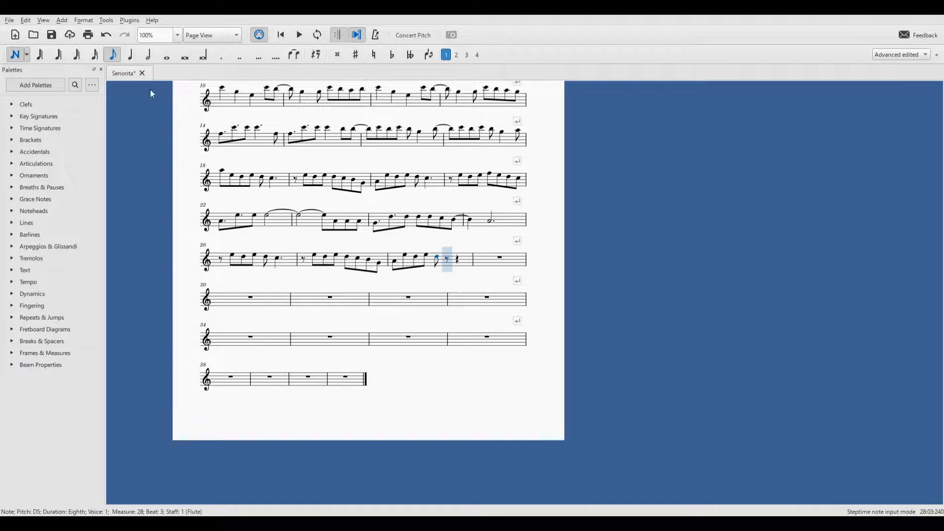
pyautogui.click(451, 260)
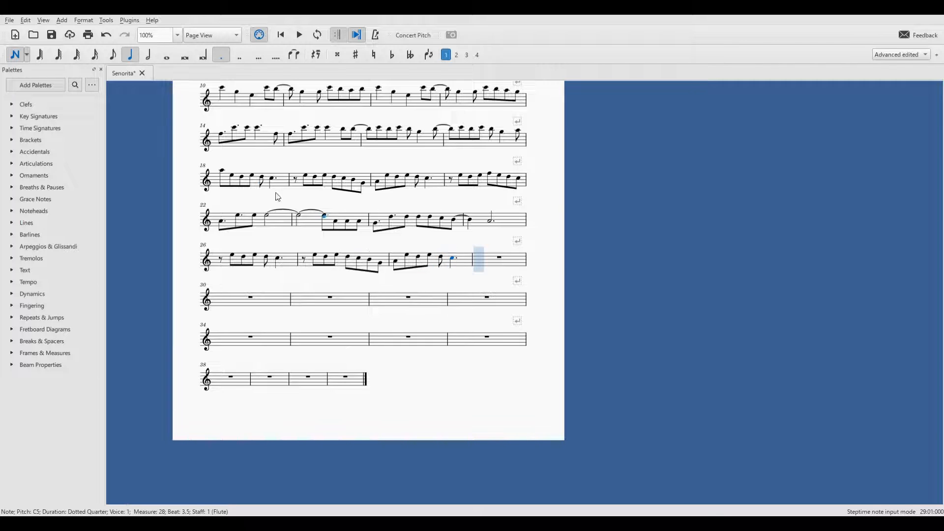
# - Fill measure 29 with an eighth rest and the eighth notes E5, D5, E5, F5, E5, D5 and C5, then leave note input
pyautogui.click(113, 55)
pyautogui.click(316, 55)
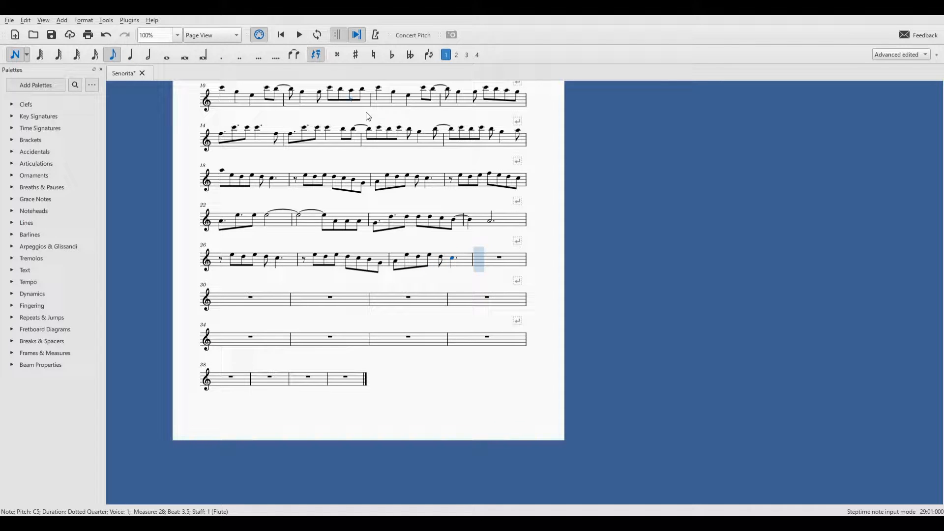
pyautogui.click(484, 257)
pyautogui.click(114, 56)
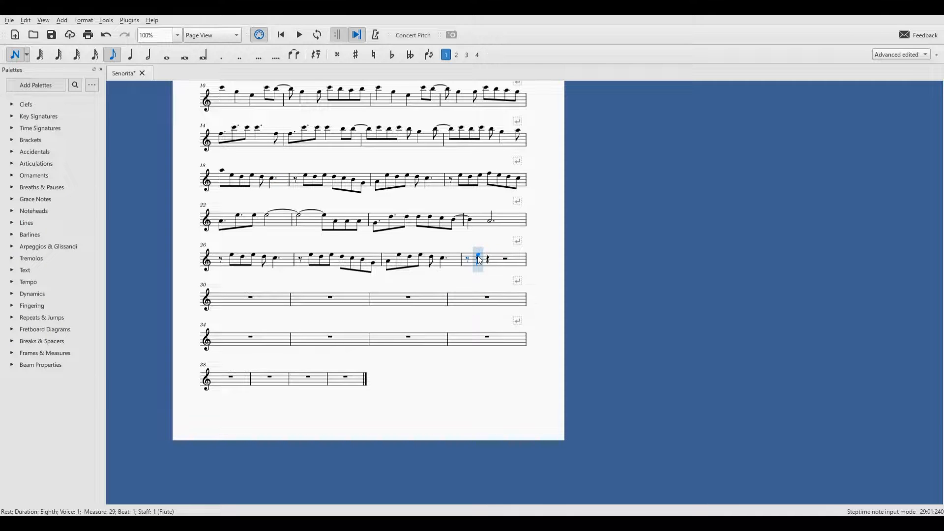
pyautogui.click(487, 257)
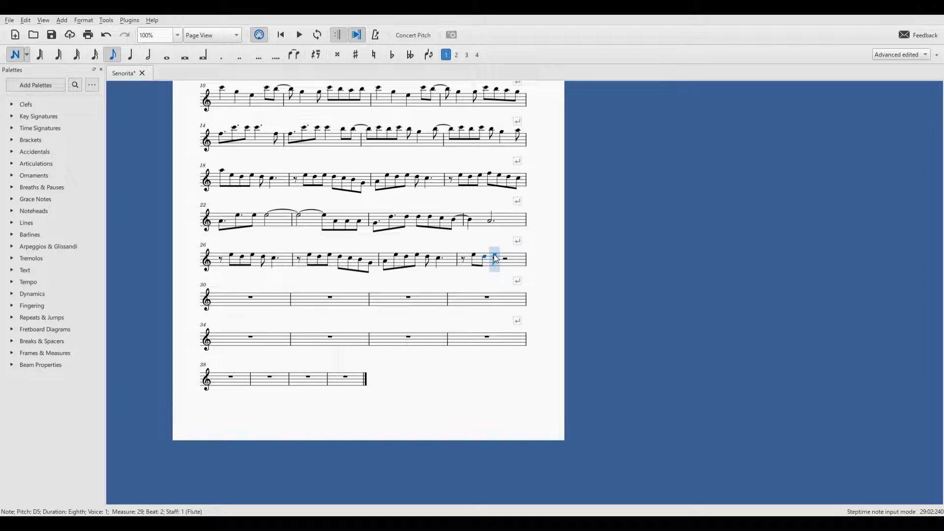
pyautogui.click(495, 255)
pyautogui.click(499, 252)
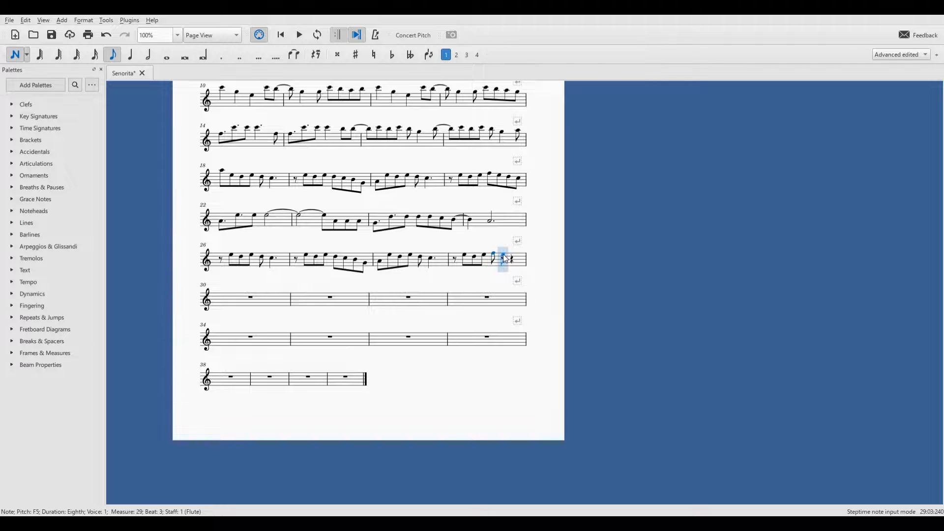
pyautogui.click(508, 255)
pyautogui.click(514, 260)
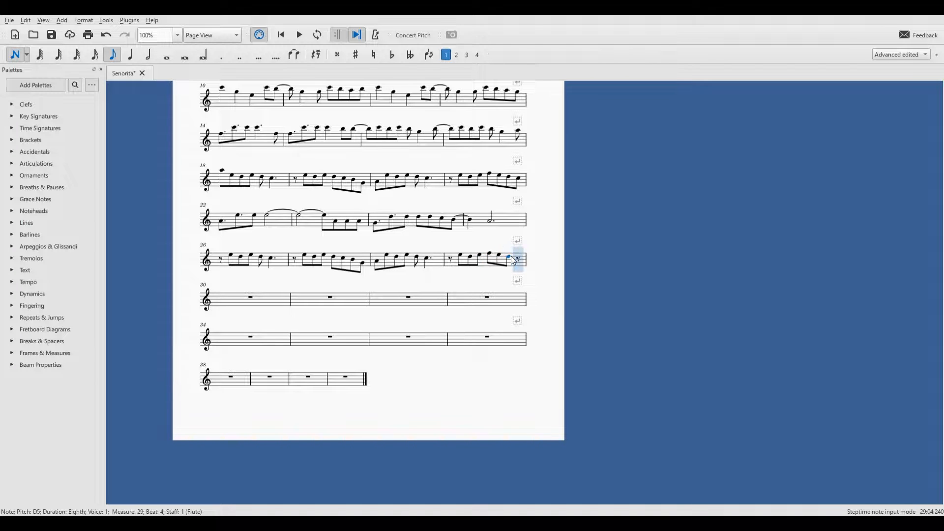
pyautogui.click(520, 262)
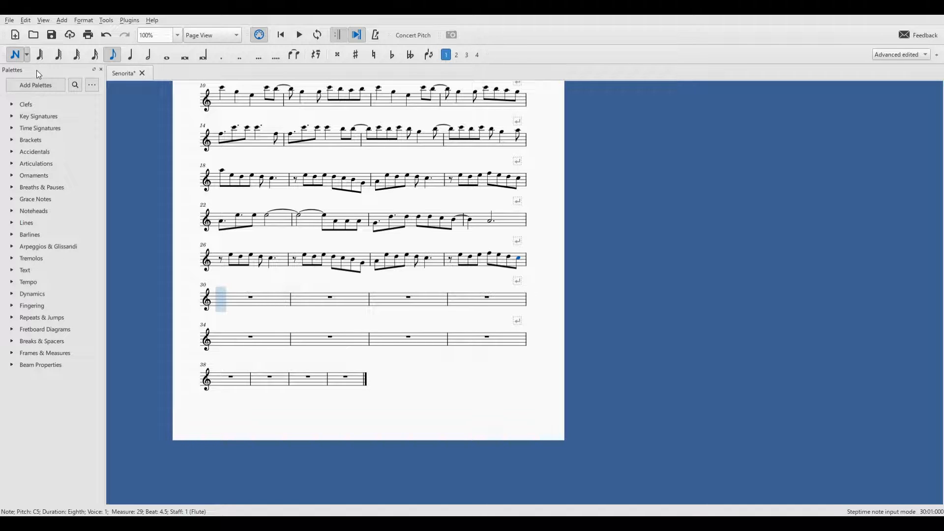
pyautogui.click(15, 55)
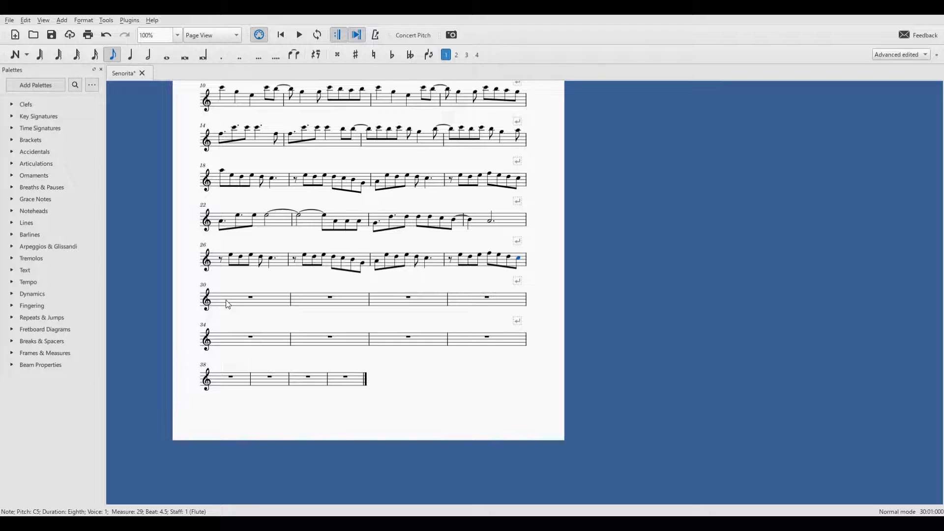
# - Copy the passage in measures 22 to 25 and paste it into the empty measures starting at measure 30
pyautogui.click(282, 226)
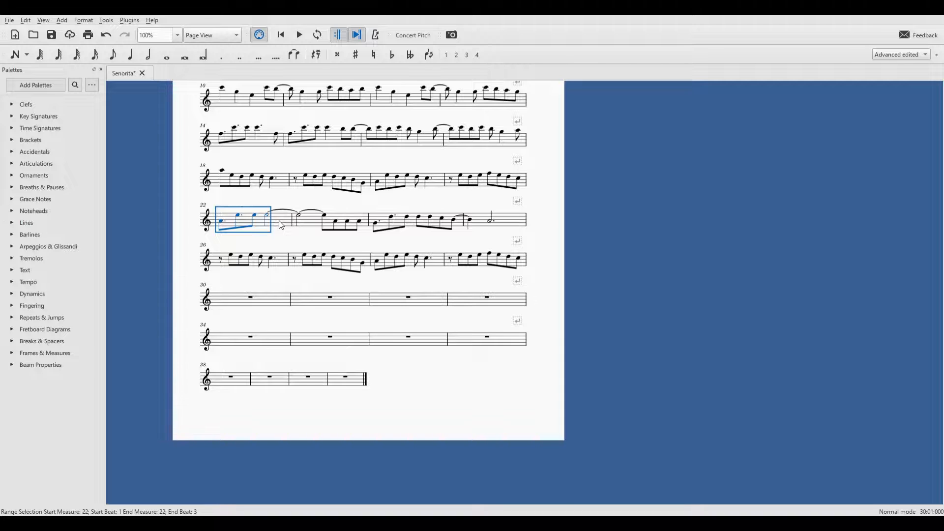
pyautogui.hotkey('shift', 'Right')
pyautogui.hotkey('shift', 'Right')
pyautogui.hotkey('shift', 'Right')
pyautogui.hotkey('shift', 'Right')
pyautogui.hotkey('shift', 'Right')
pyautogui.hotkey('shift', 'Right')
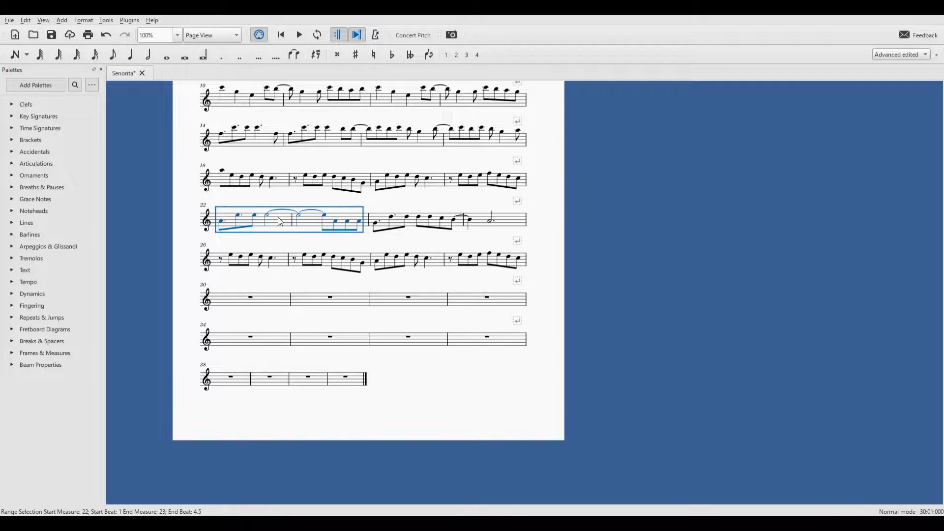
pyautogui.hotkey('shift', 'Right')
pyautogui.hotkey('shift', 'Right')
pyautogui.hotkey('shift', 'Right')
pyautogui.hotkey('shift', 'Right')
pyautogui.hotkey('shift', 'Right')
pyautogui.hotkey('shift', 'Right')
pyautogui.hotkey('shift', 'Right')
pyautogui.hotkey('shift', 'Right')
pyautogui.hotkey('shift', 'Right')
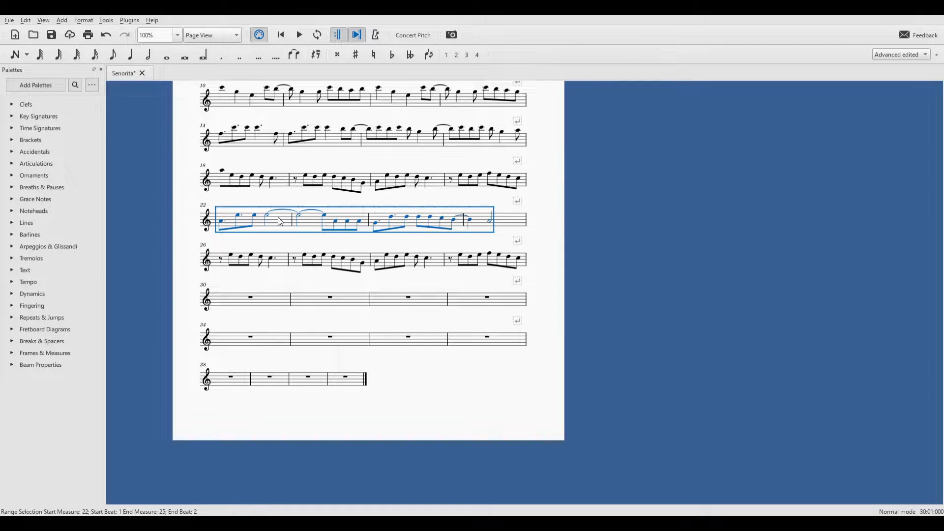
pyautogui.hotkey('ctrl', 'c')
pyautogui.click(236, 298)
pyautogui.hotkey('ctrl', 'v')
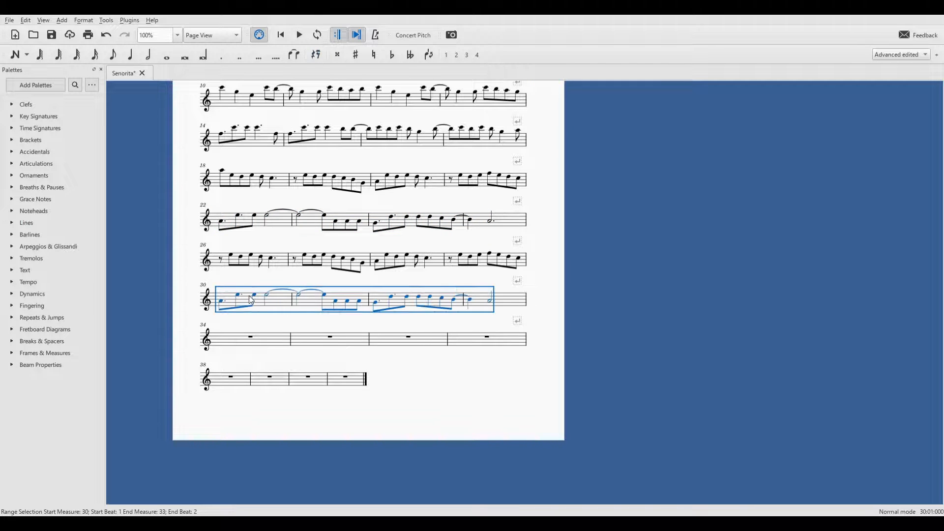
# - Lengthen the quarter-note B4 at the start of measure 33 to a dotted quarter note
pyautogui.keyDown('shift'); pyautogui.click(282, 303); pyautogui.keyUp('shift')
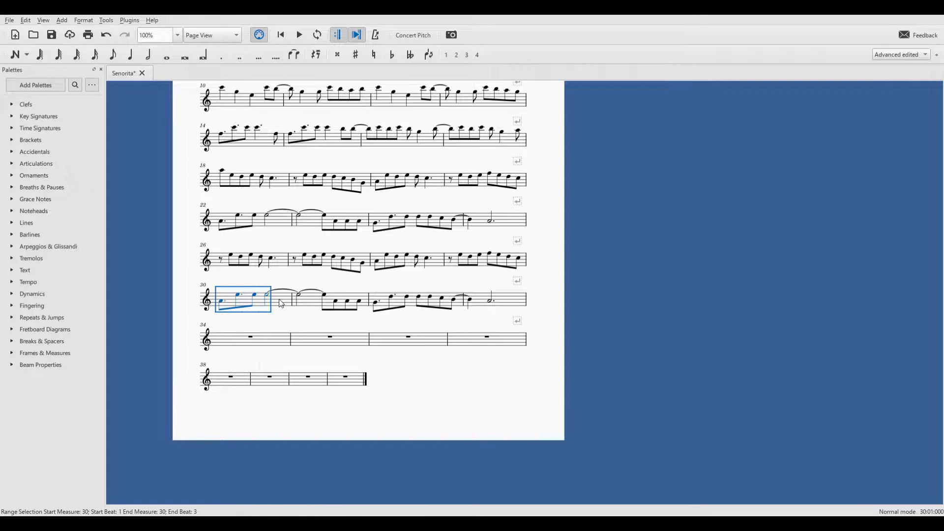
pyautogui.click(311, 305)
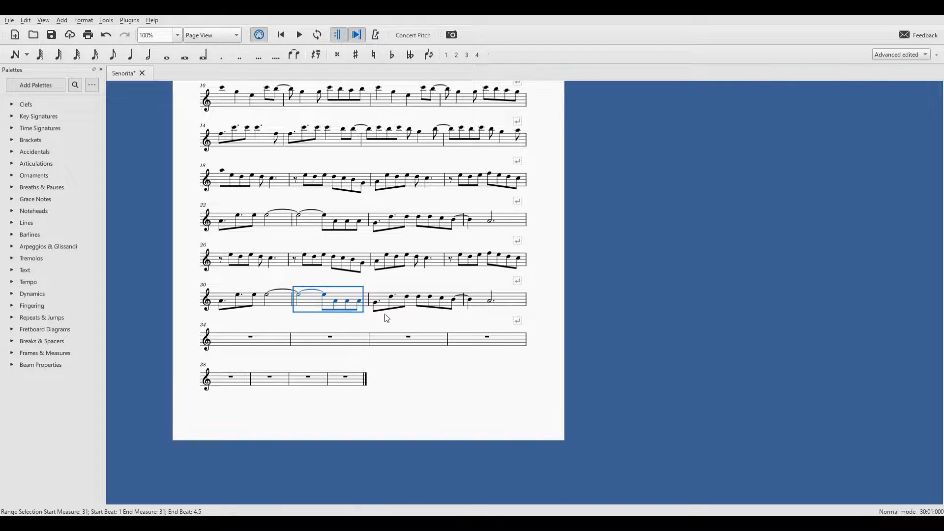
pyautogui.click(412, 307)
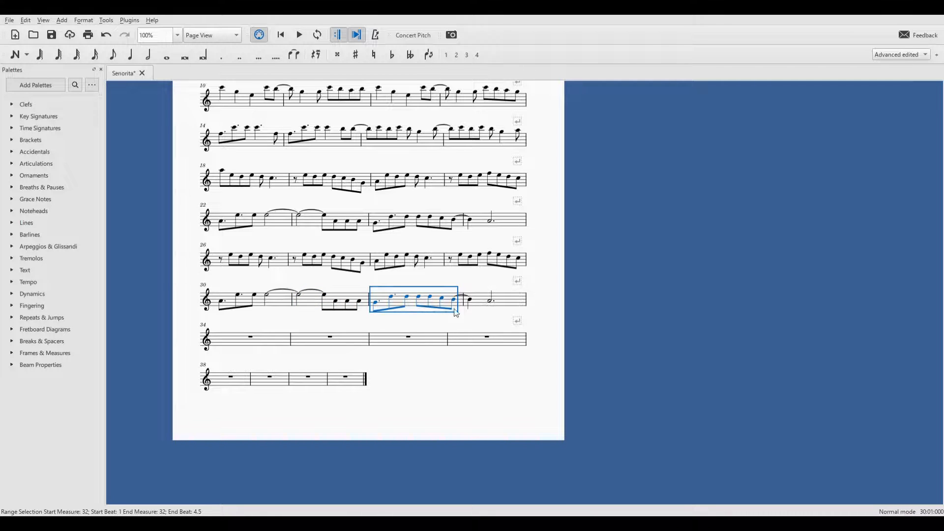
pyautogui.click(480, 308)
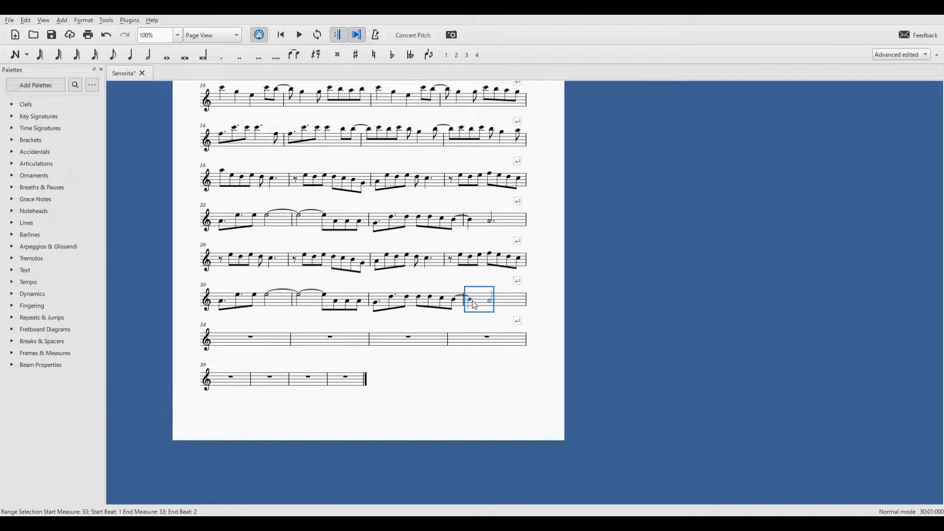
pyautogui.click(472, 301)
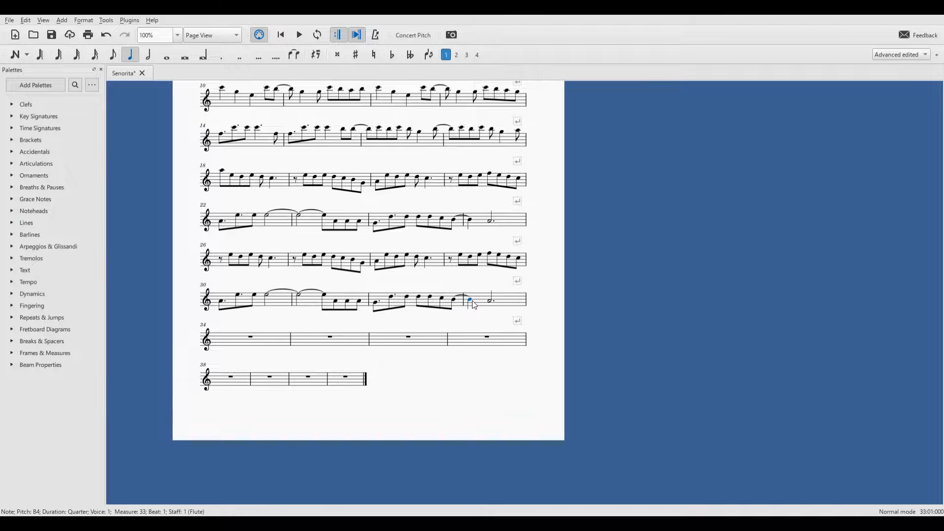
pyautogui.click(225, 60)
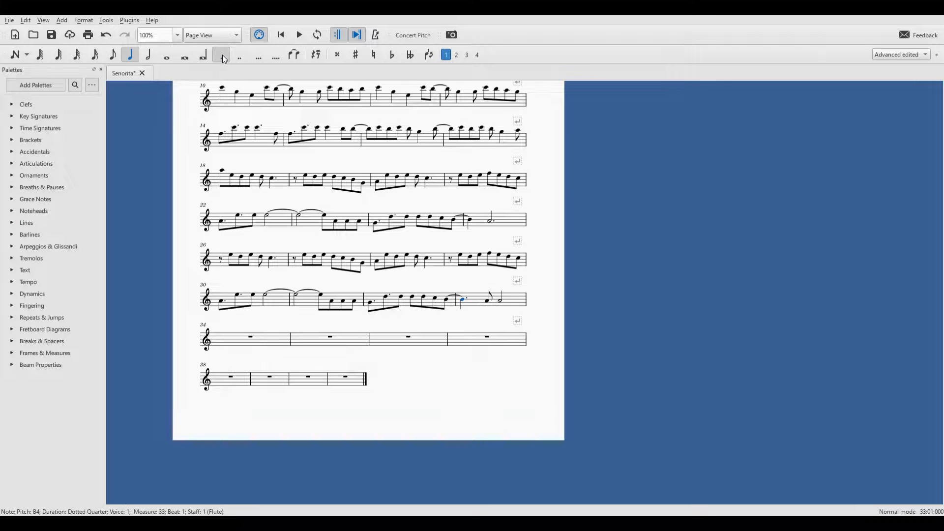
# - Raise the eighth-note A4 after the dotted quarter note in measure 33 to B5
pyautogui.click(488, 306)
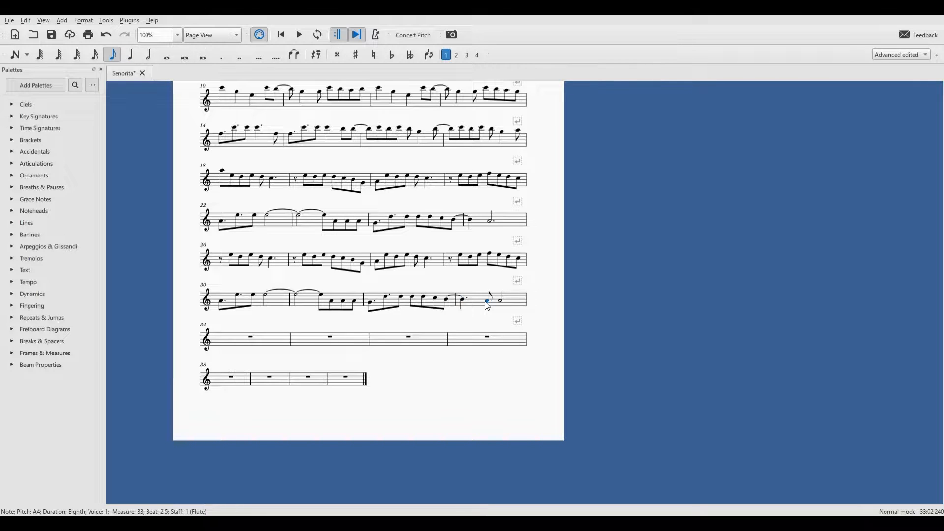
pyautogui.press('Up')
pyautogui.press('Up')
pyautogui.press('Up')
pyautogui.press('Up')
pyautogui.press('Up')
pyautogui.press('Up')
pyautogui.press('Up')
pyautogui.press('Up')
pyautogui.press('Up')
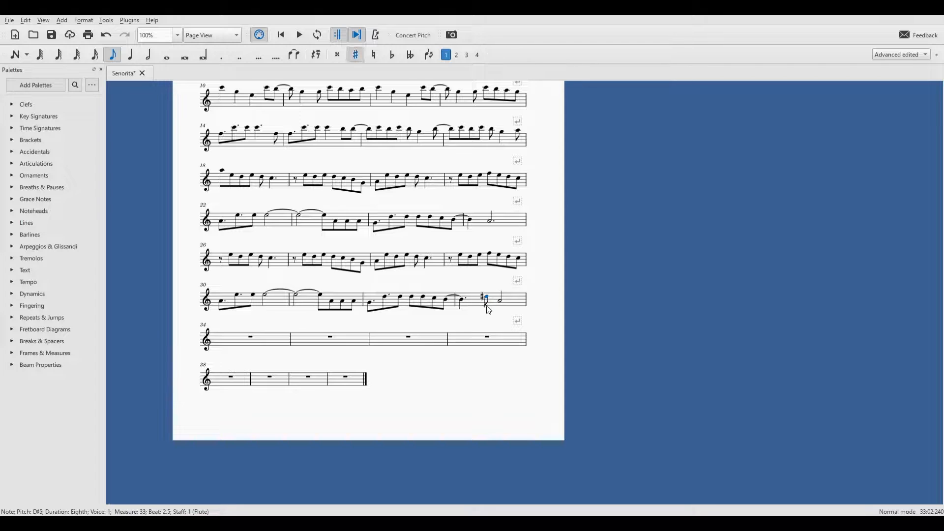
pyautogui.press('Up')
pyautogui.press('Up')
pyautogui.press('Up')
pyautogui.press('Up')
pyautogui.press('Up')
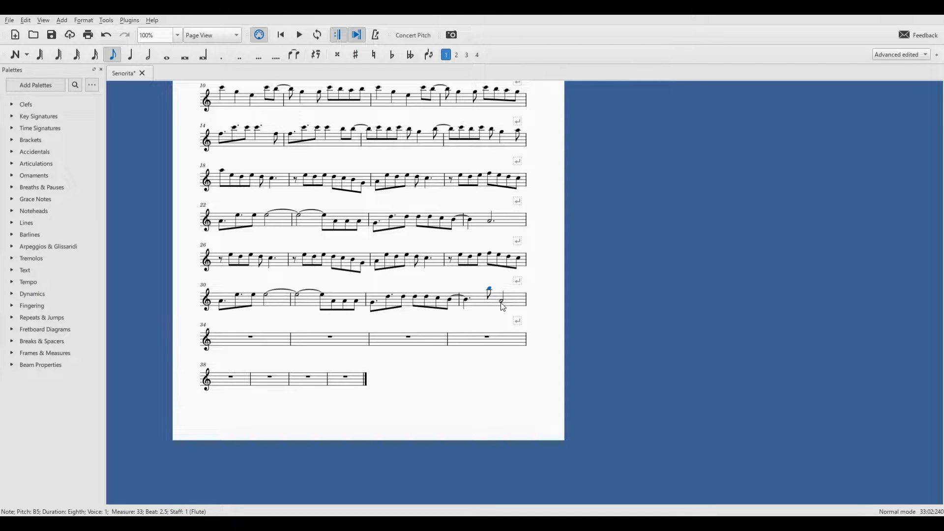
pyautogui.click(505, 308)
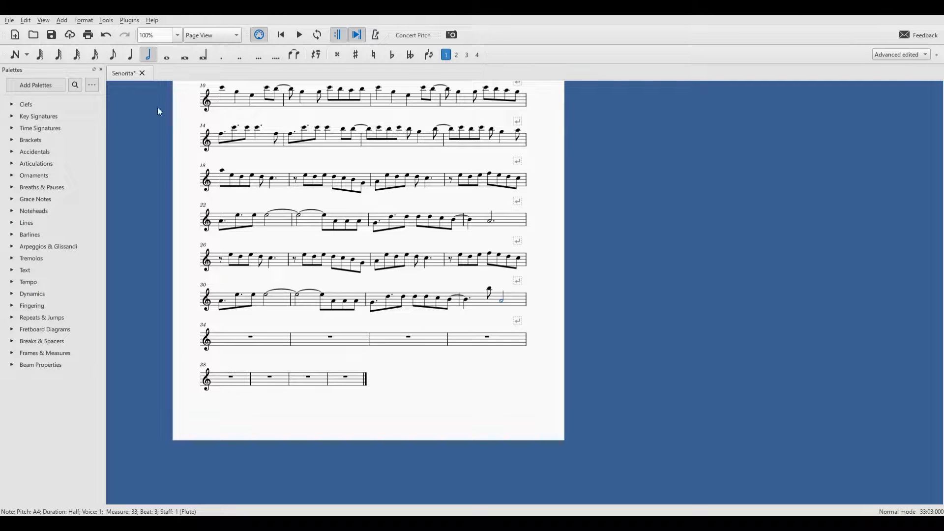
pyautogui.click(13, 57)
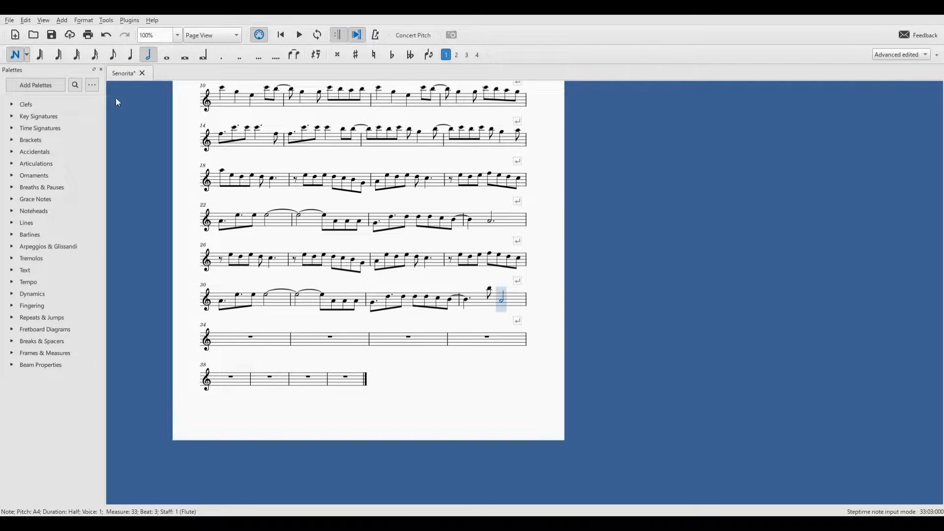
pyautogui.click(114, 57)
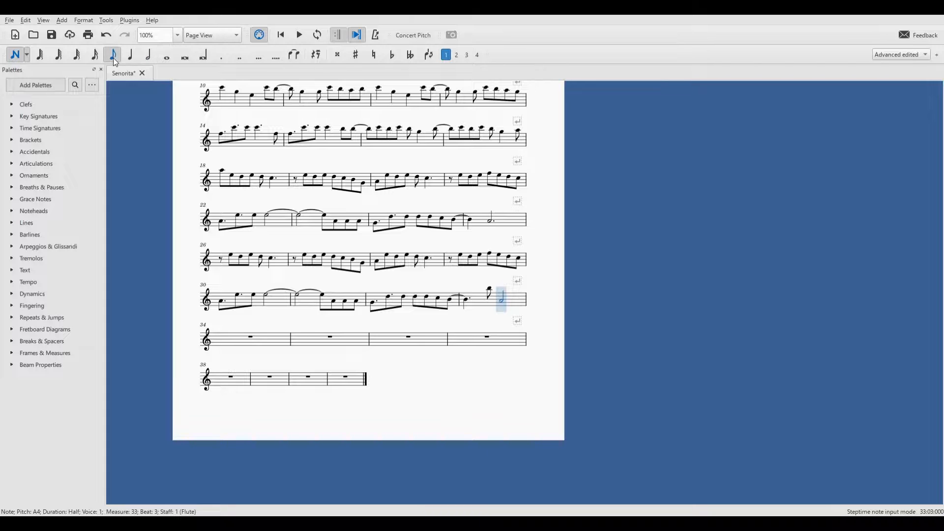
pyautogui.click(503, 300)
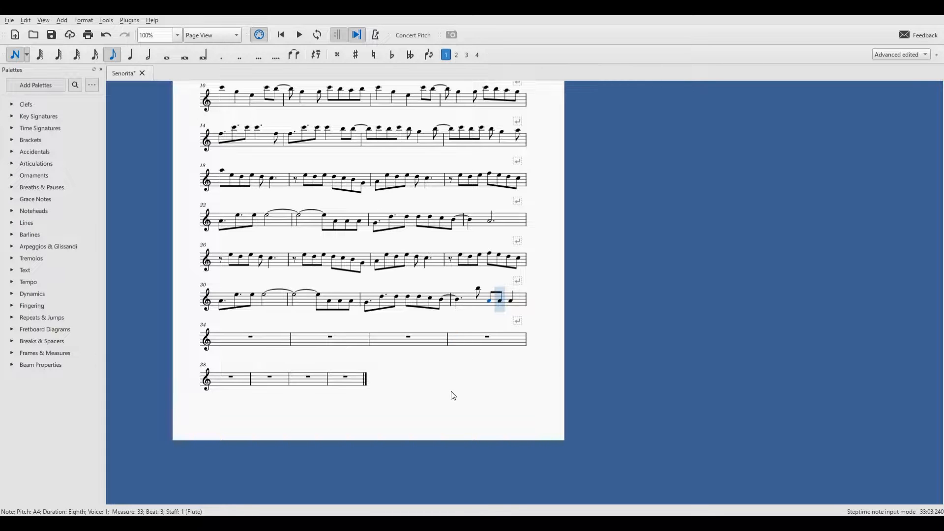
pyautogui.click(512, 301)
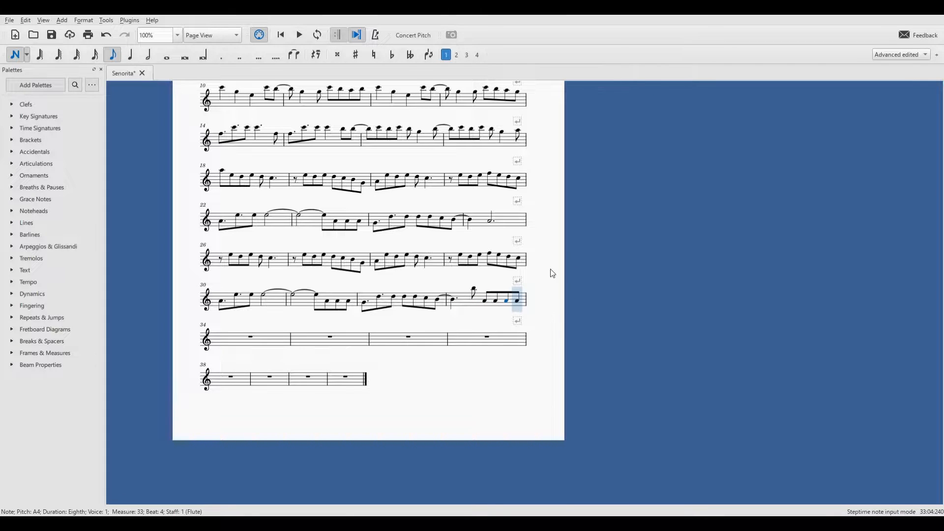
pyautogui.hotkey('ctrl', 'z')
pyautogui.hotkey('ctrl', 'z')
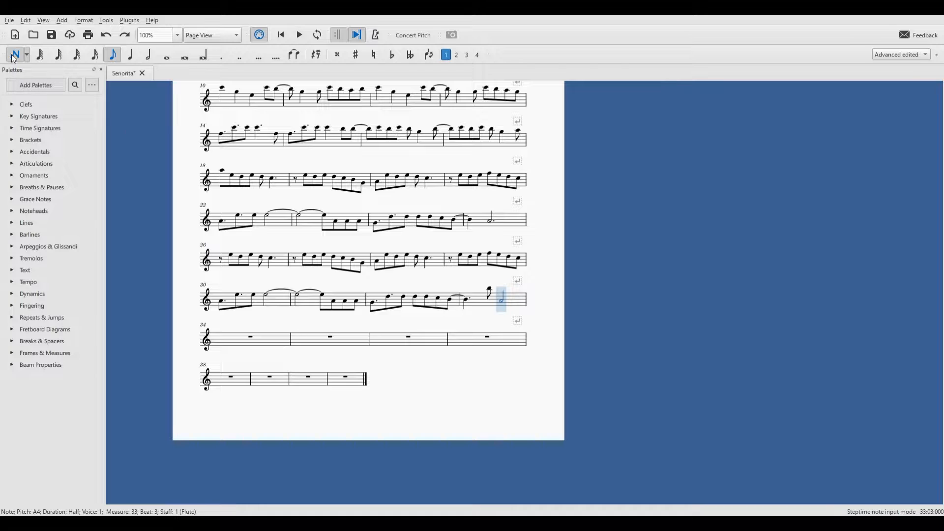
pyautogui.click(14, 59)
# - Shorten the half-note A4 on beat 3 of measure 33 to an eighth note and raise it to C6
pyautogui.scroll(1, 398, 344)
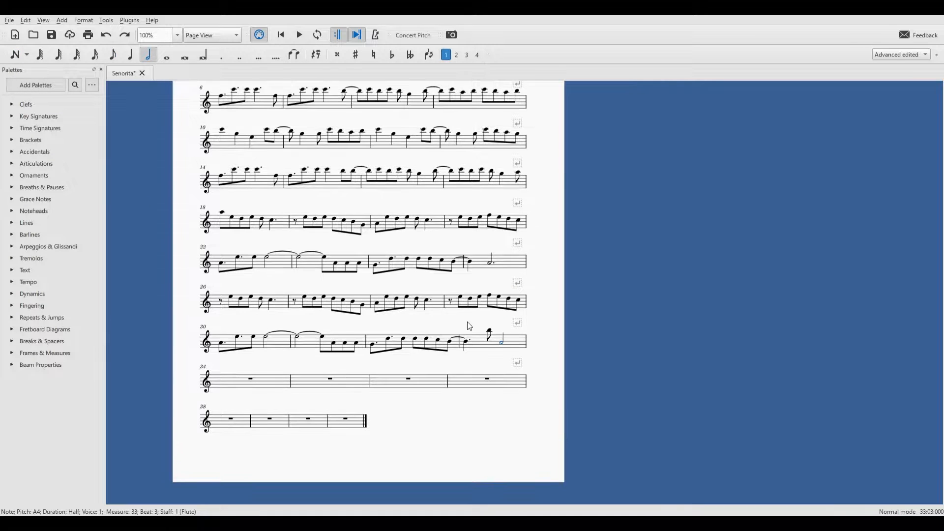
pyautogui.click(468, 342)
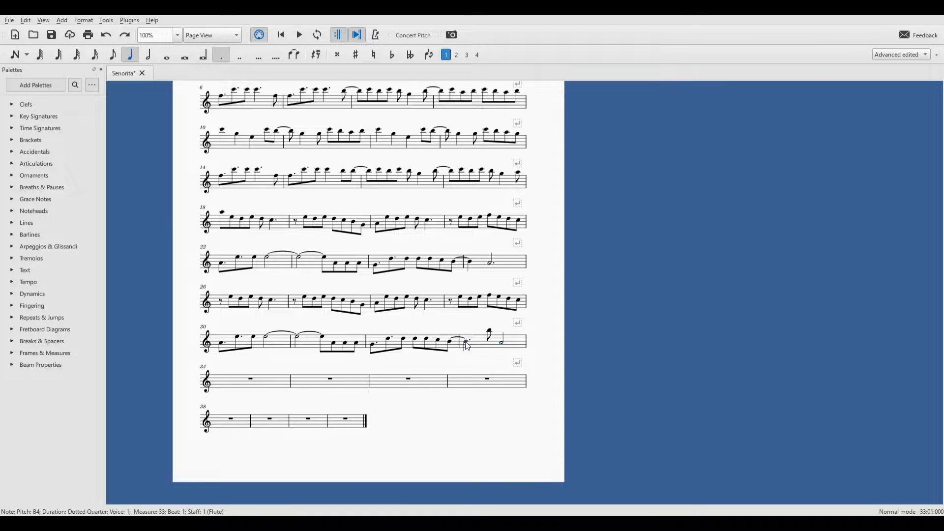
pyautogui.click(503, 347)
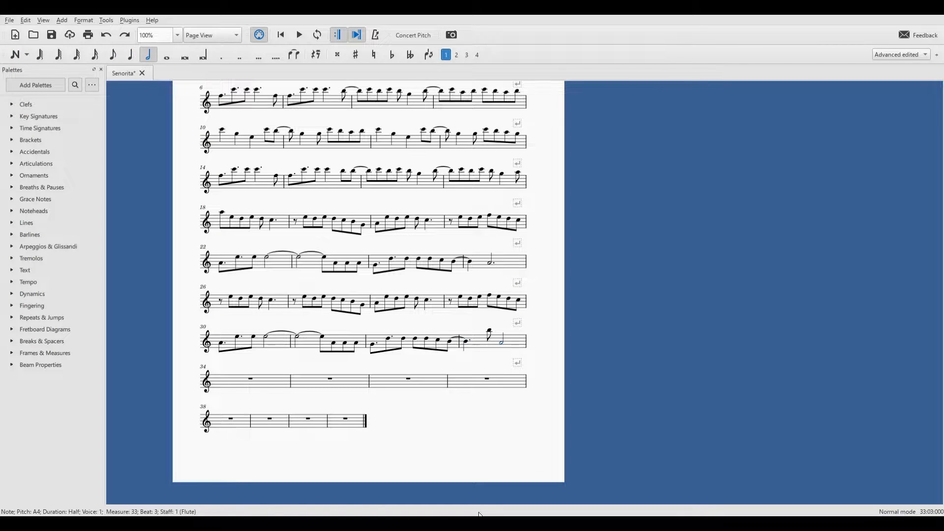
pyautogui.click(116, 56)
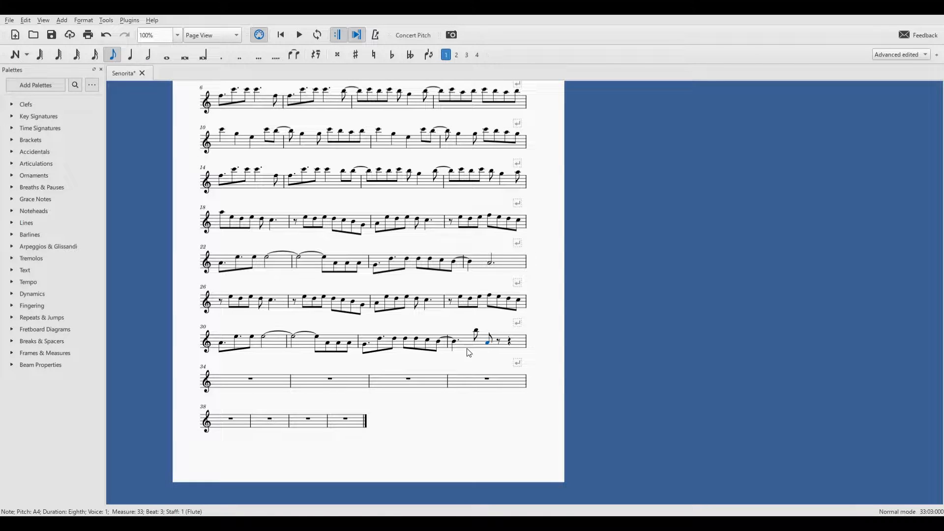
pyautogui.press('n')
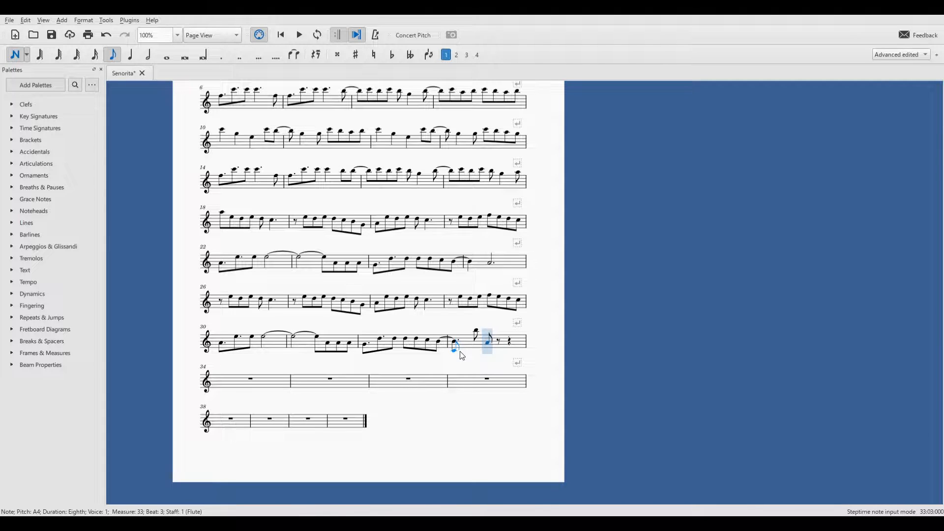
pyautogui.press('Up')
pyautogui.press('Up')
pyautogui.press('Up')
pyautogui.press('Up')
pyautogui.press('Up')
pyautogui.press('Up')
pyautogui.press('Up')
pyautogui.press('Up')
pyautogui.press('Up')
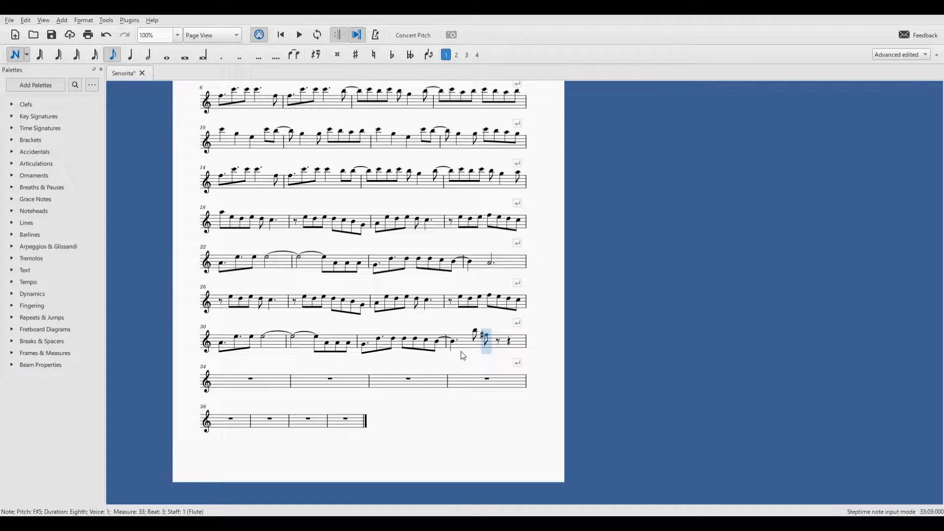
pyautogui.press('Up')
pyautogui.press('Up')
pyautogui.press('Up')
pyautogui.press('Up')
pyautogui.press('Up')
pyautogui.press('Up')
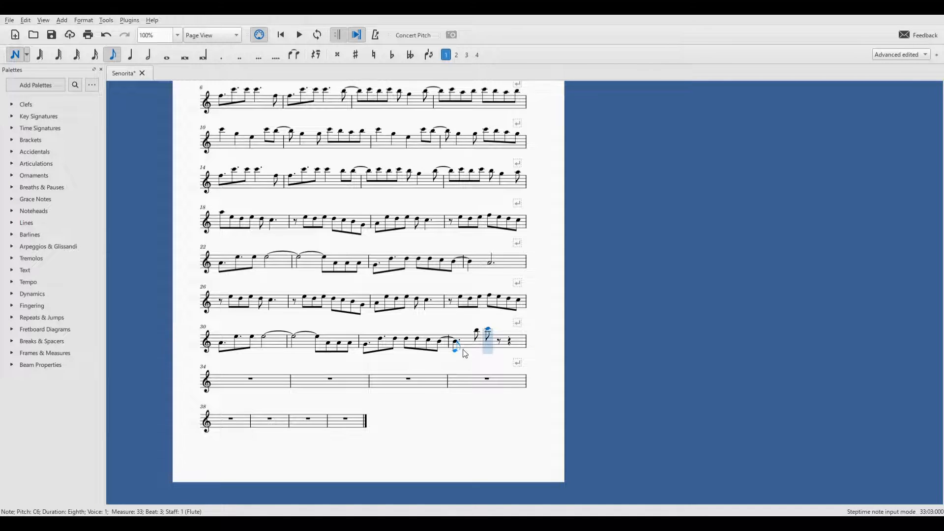
# - Complete measure 33 with the eighth notes B5, A5 and B5, then leave note input
pyautogui.click(502, 330)
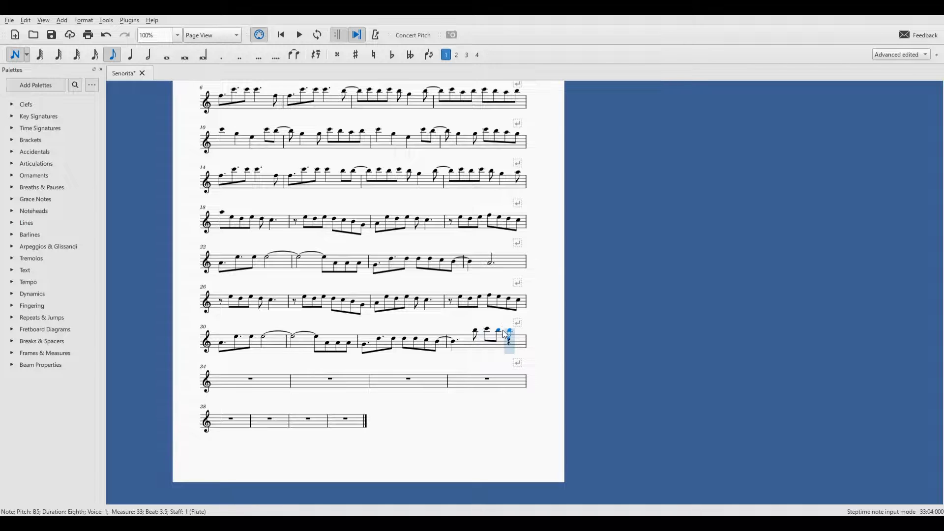
pyautogui.click(507, 332)
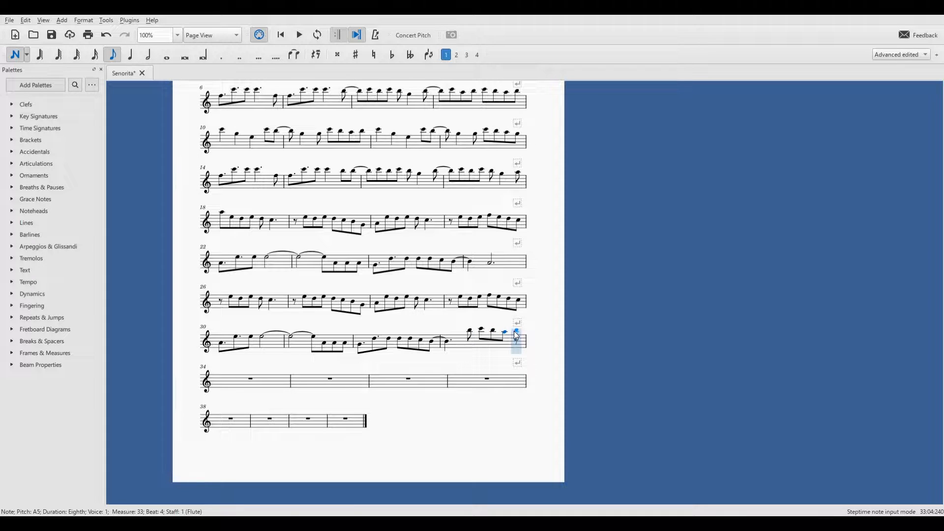
pyautogui.click(516, 333)
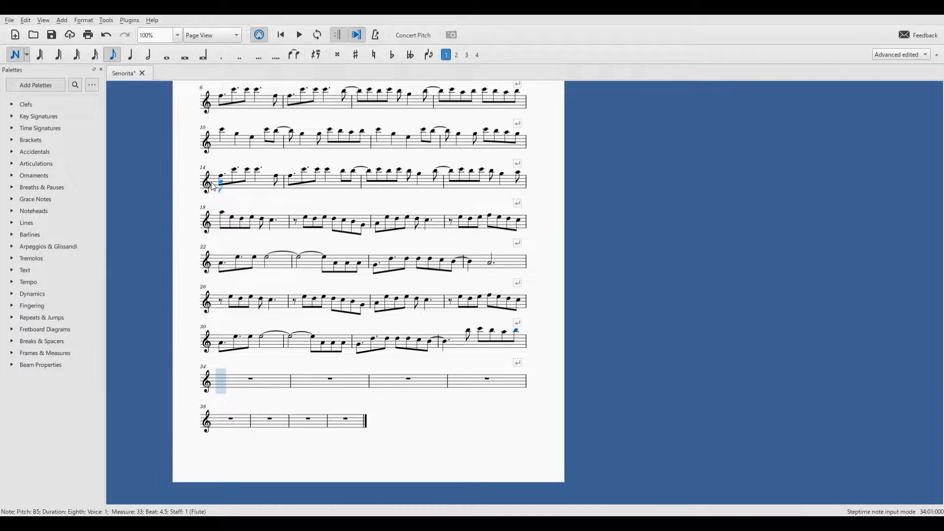
pyautogui.click(22, 57)
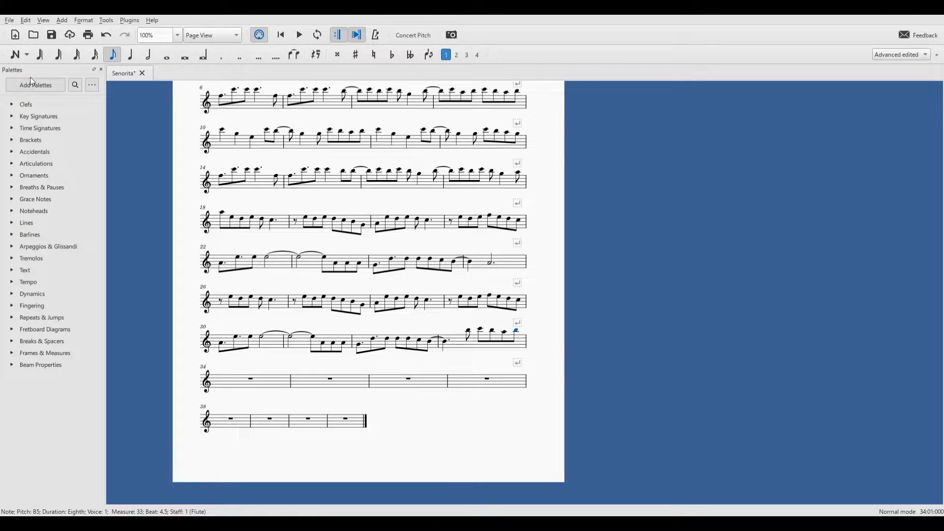
# - Copy the passage in measures 10 to 13 and paste it into the empty measures starting at measure 34
pyautogui.click(226, 143)
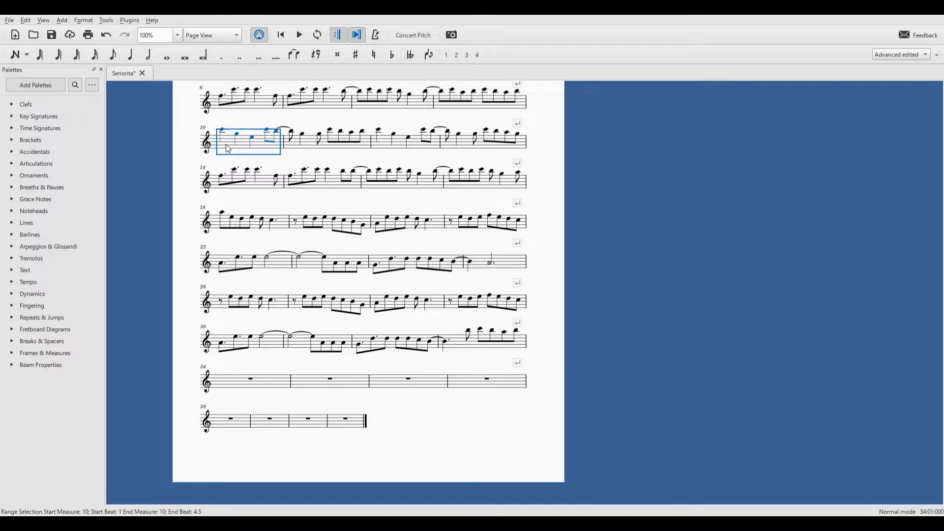
pyautogui.hotkey('shift', 'Right')
pyautogui.hotkey('shift', 'Right')
pyautogui.hotkey('shift', 'Right')
pyautogui.hotkey('shift', 'Right')
pyautogui.hotkey('shift', 'Right')
pyautogui.hotkey('shift', 'Right')
pyautogui.hotkey('shift', 'Right')
pyautogui.hotkey('shift', 'Right')
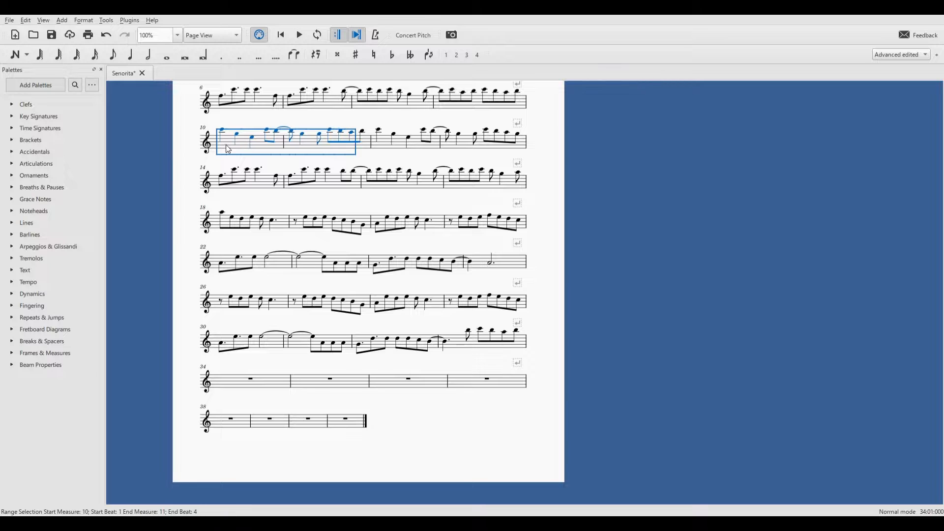
pyautogui.hotkey('shift', 'Right')
pyautogui.hotkey('shift', 'Right')
pyautogui.hotkey('shift', 'Right')
pyautogui.hotkey('shift', 'Right')
pyautogui.hotkey('shift', 'Right')
pyautogui.hotkey('shift', 'Right')
pyautogui.hotkey('shift', 'Right')
pyautogui.hotkey('shift', 'Right')
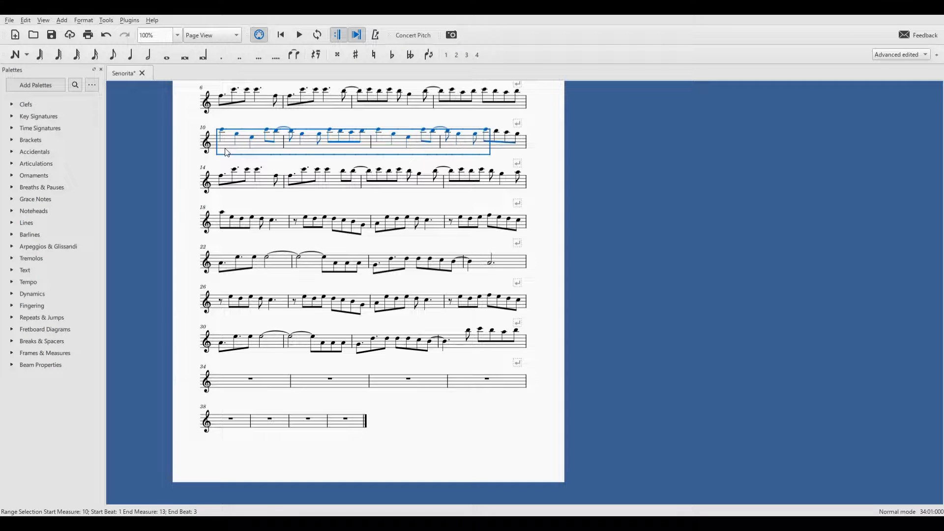
pyautogui.hotkey('shift', 'Right')
pyautogui.click(229, 383)
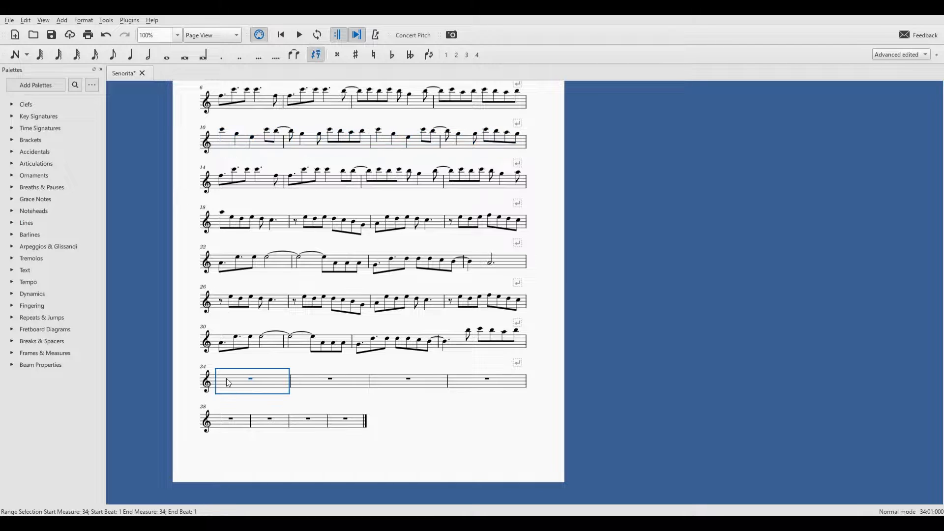
pyautogui.hotkey('ctrl', 'v')
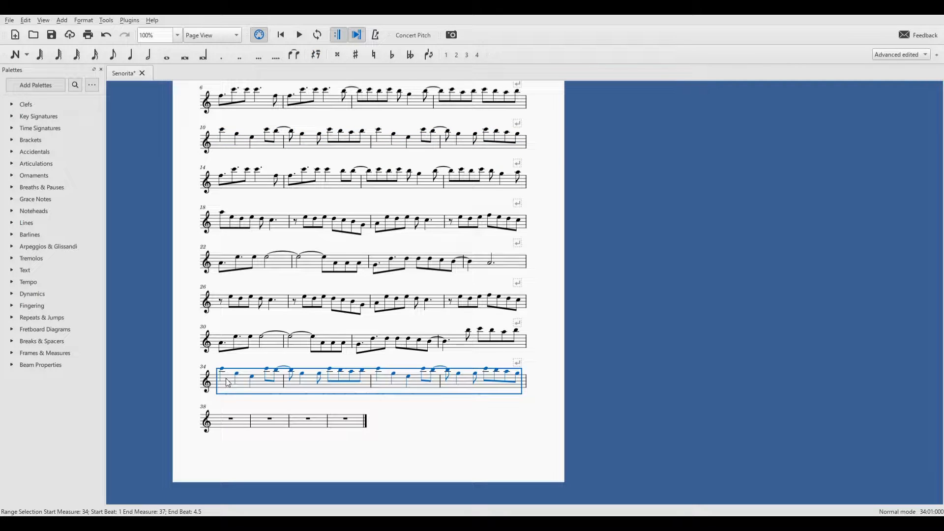
# - Check the pasted measures 34 to 37 one by one
pyautogui.click(226, 380)
pyautogui.press('Escape')
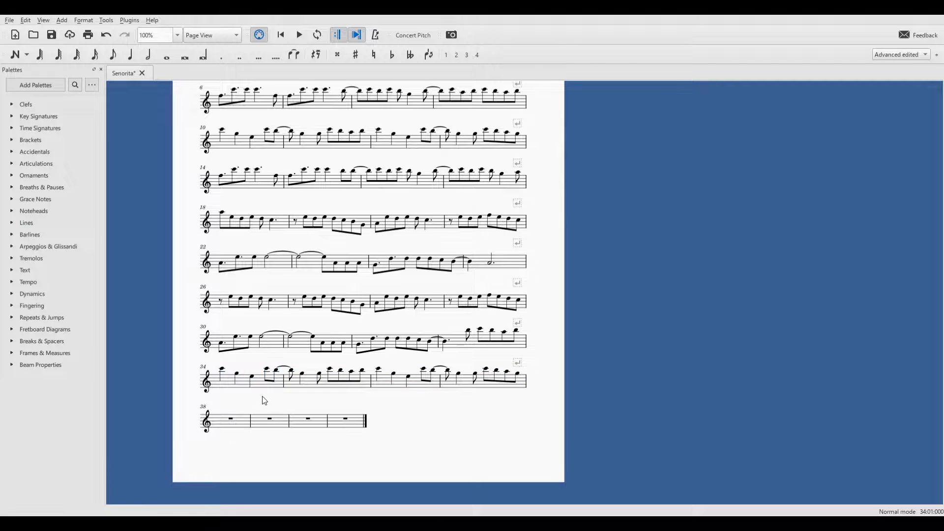
pyautogui.click(230, 386)
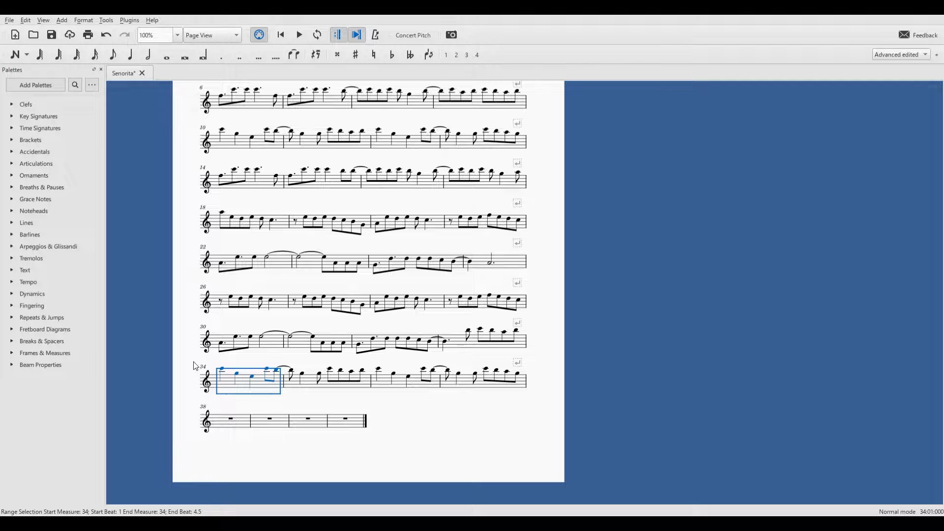
pyautogui.click(310, 382)
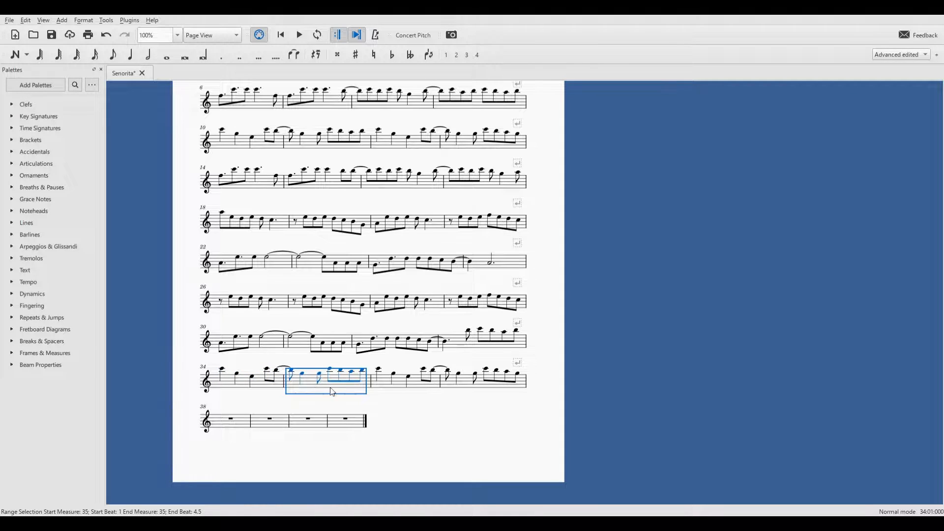
pyautogui.click(387, 388)
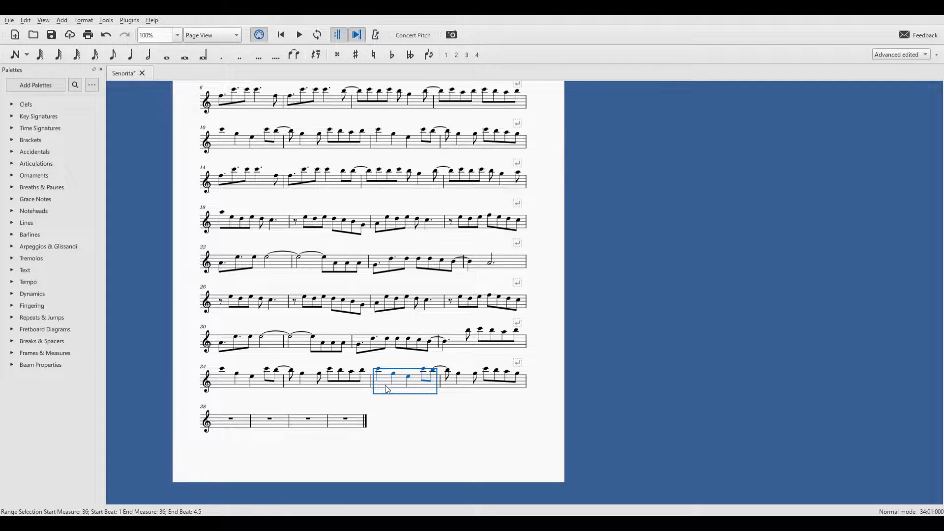
pyautogui.click(463, 387)
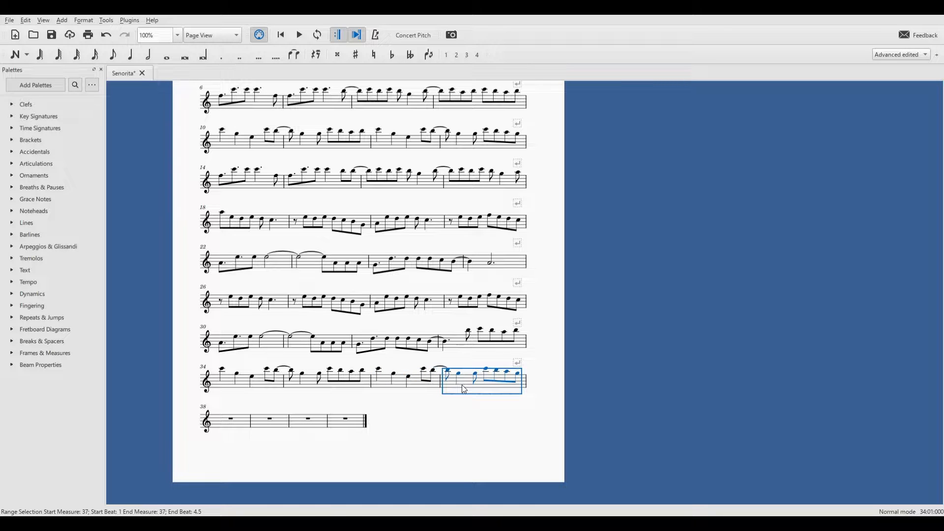
# - Start measure 38 with the dotted eighth notes F5 and C6 and a plain eighth-note C6
pyautogui.click(245, 426)
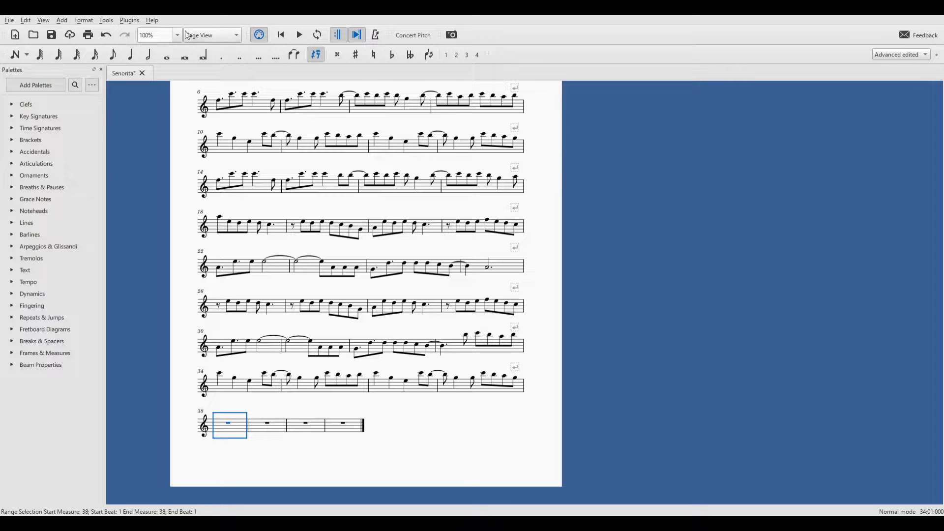
pyautogui.hotkey('ctrl', '+')
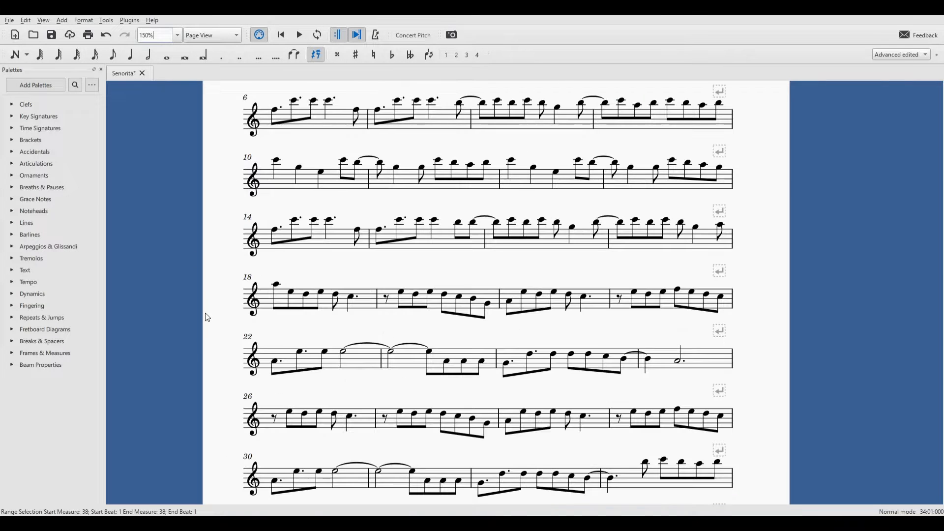
pyautogui.moveTo(217, 364); pyautogui.dragTo(217, 101)
pyautogui.moveTo(295, 398); pyautogui.dragTo(285, 362)
pyautogui.click(12, 55)
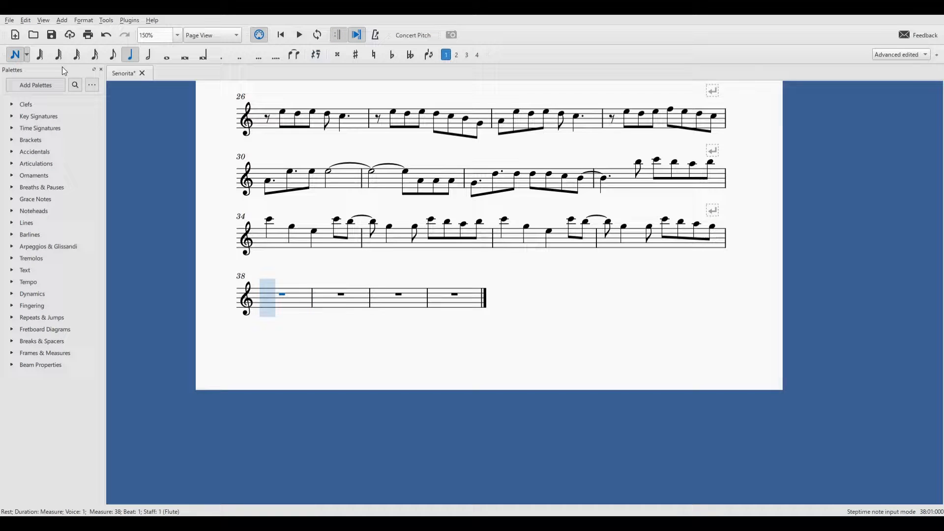
pyautogui.click(113, 55)
pyautogui.click(222, 54)
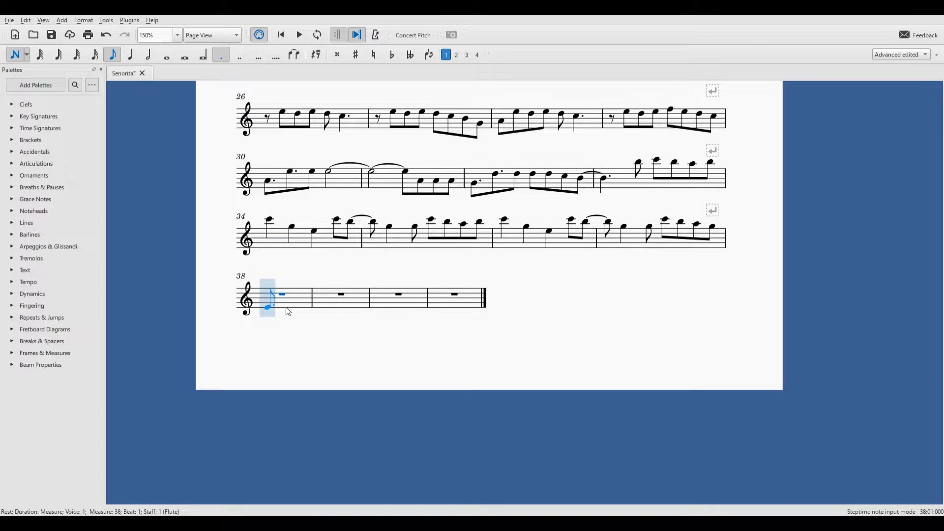
pyautogui.click(273, 291)
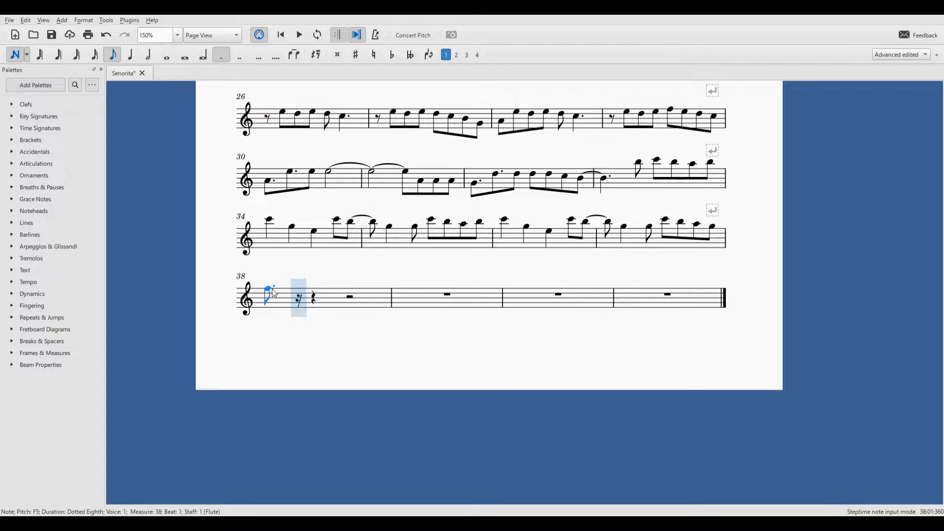
pyautogui.click(292, 284)
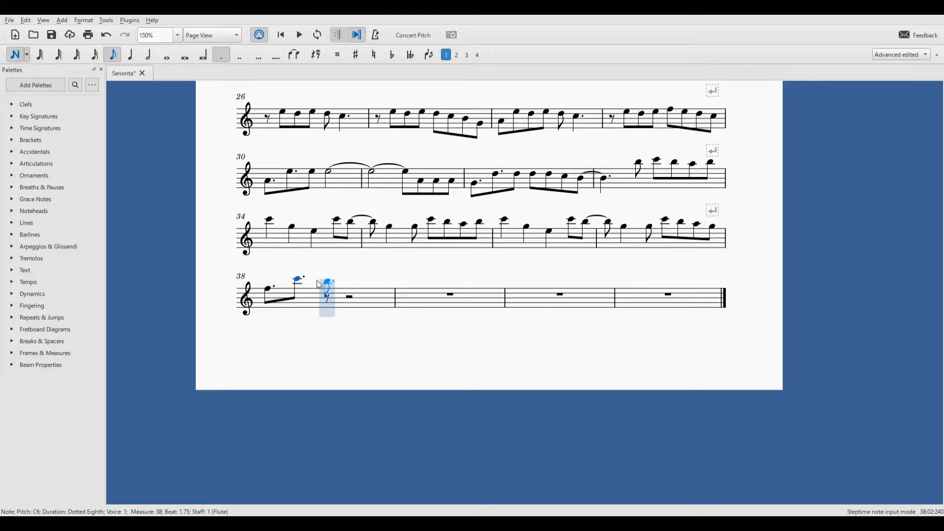
pyautogui.click(222, 54)
pyautogui.click(327, 279)
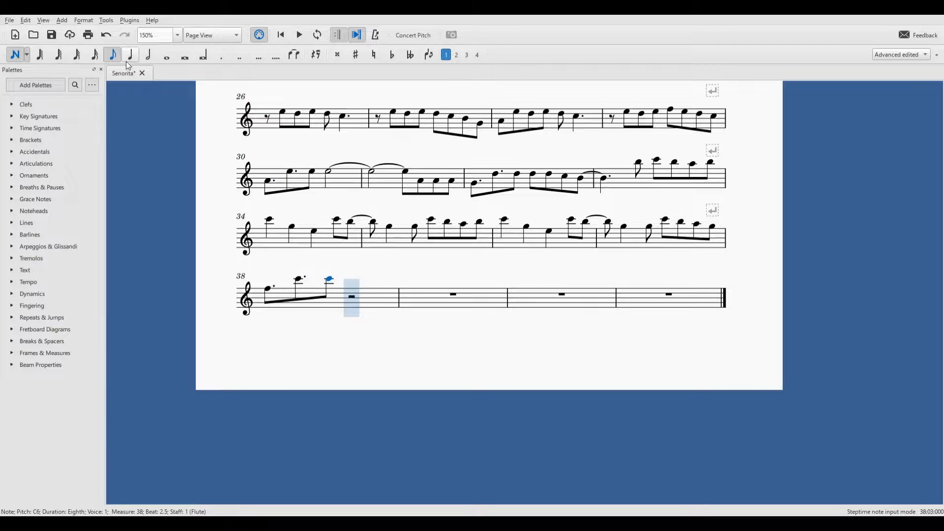
# - Complete measure 38 with a dotted quarter-note C6 and an eighth-note F5
pyautogui.click(222, 55)
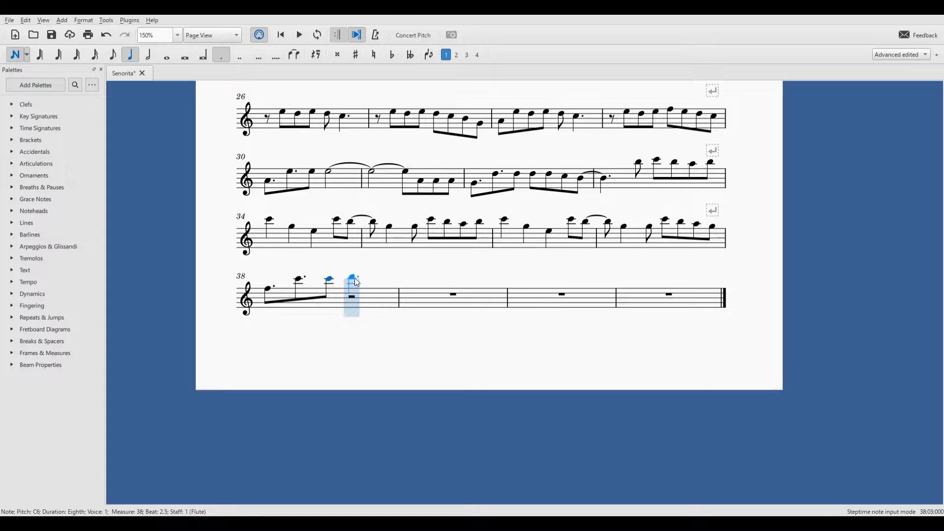
pyautogui.click(357, 284)
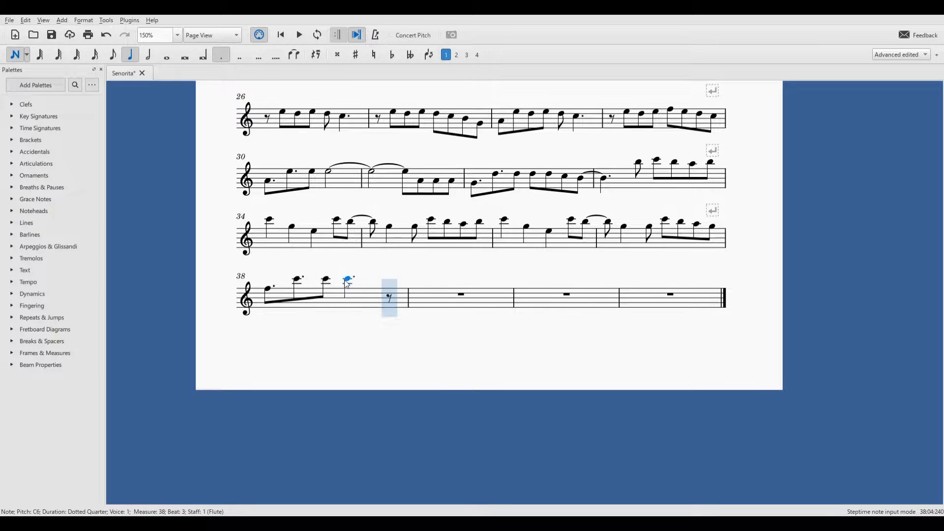
pyautogui.click(113, 55)
pyautogui.click(394, 290)
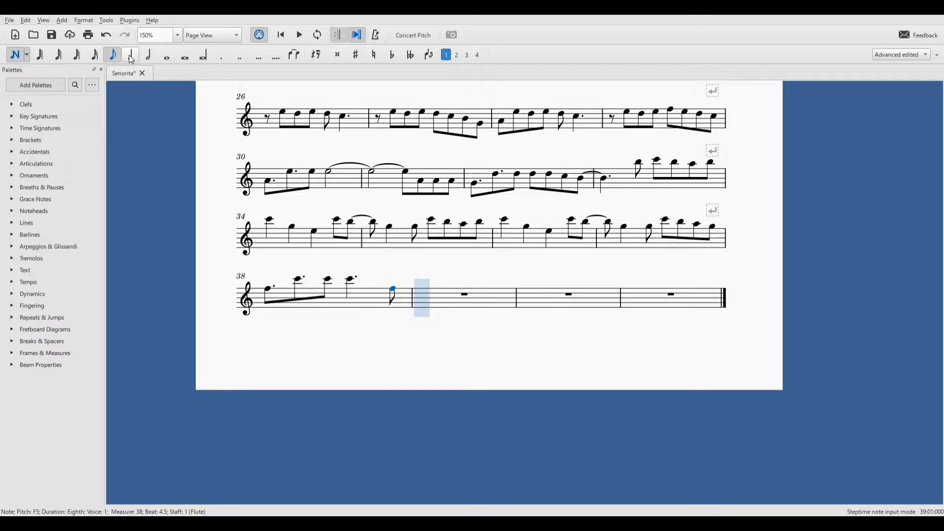
# - Start measure 39 with the dotted eighth notes F5 and C6, followed by another C6 reduced to a plain eighth note
pyautogui.click(222, 54)
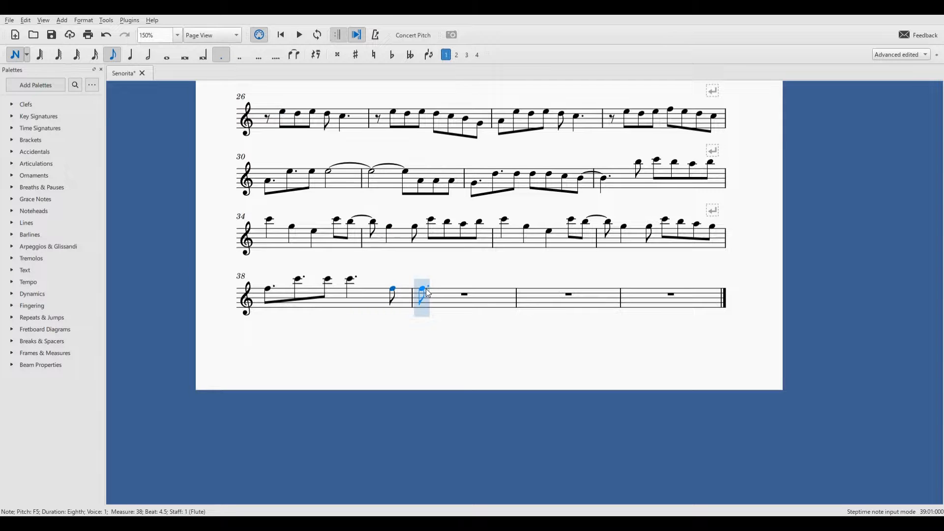
pyautogui.click(429, 293)
pyautogui.click(446, 281)
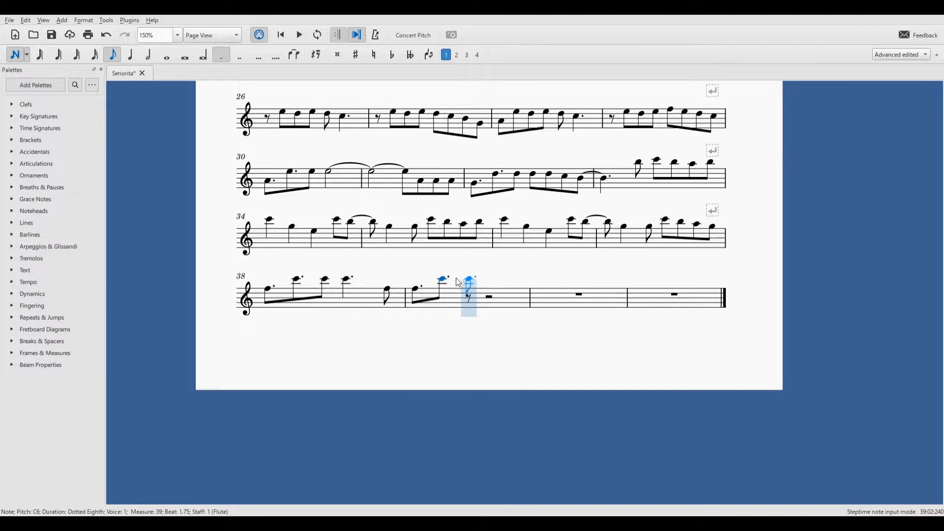
pyautogui.click(460, 283)
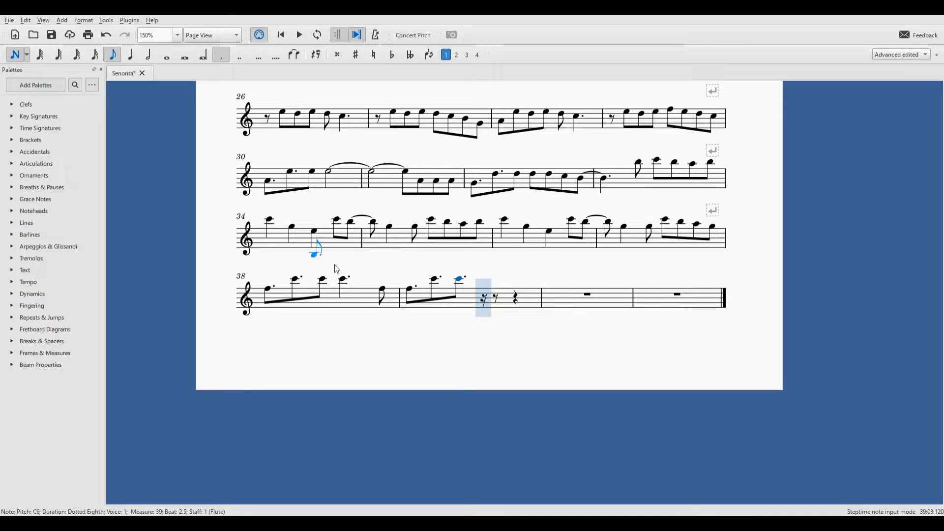
pyautogui.click(17, 56)
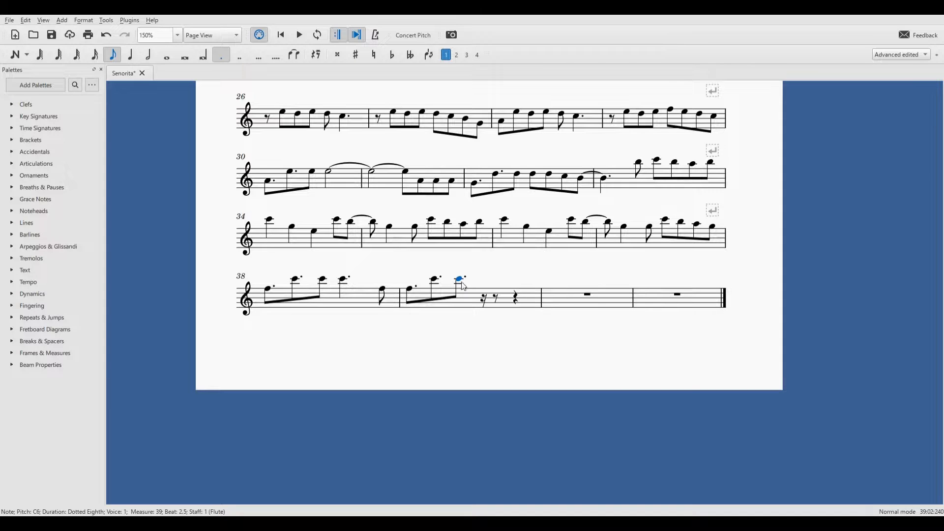
pyautogui.click(225, 60)
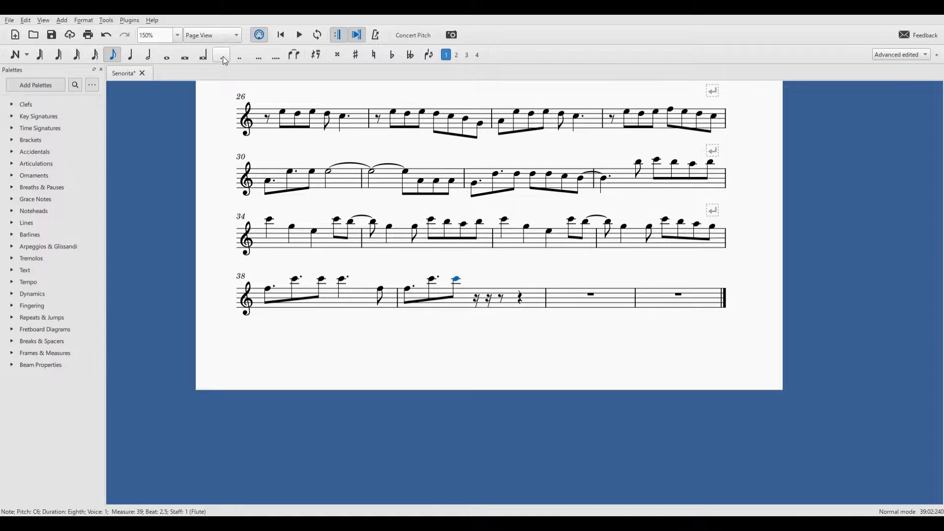
# - Complete measure 39 with a dotted quarter-note C6 on beat 3 and an eighth-note B5
pyautogui.click(16, 57)
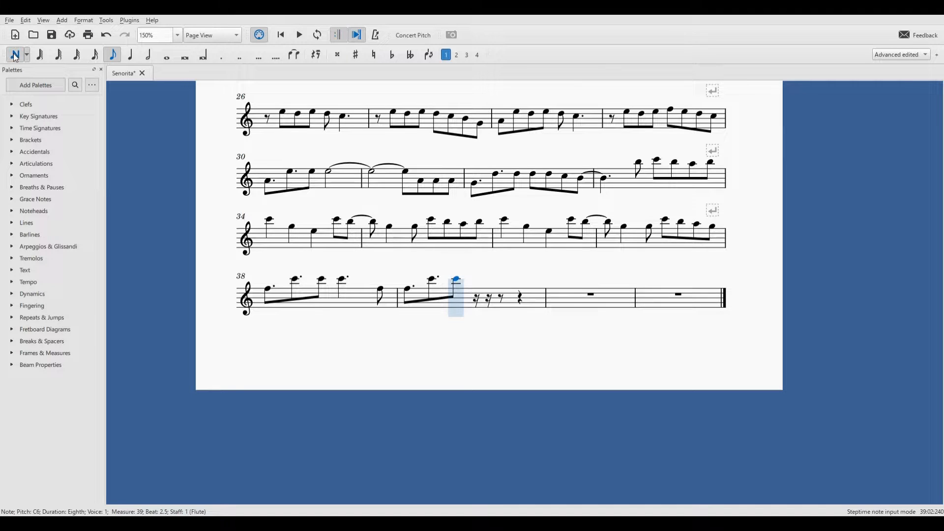
pyautogui.click(131, 56)
pyautogui.click(221, 57)
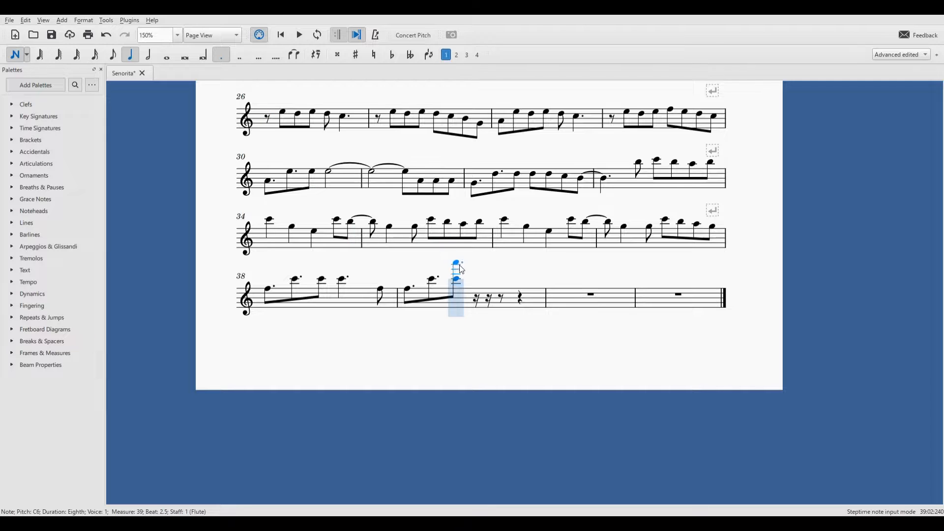
pyautogui.click(477, 284)
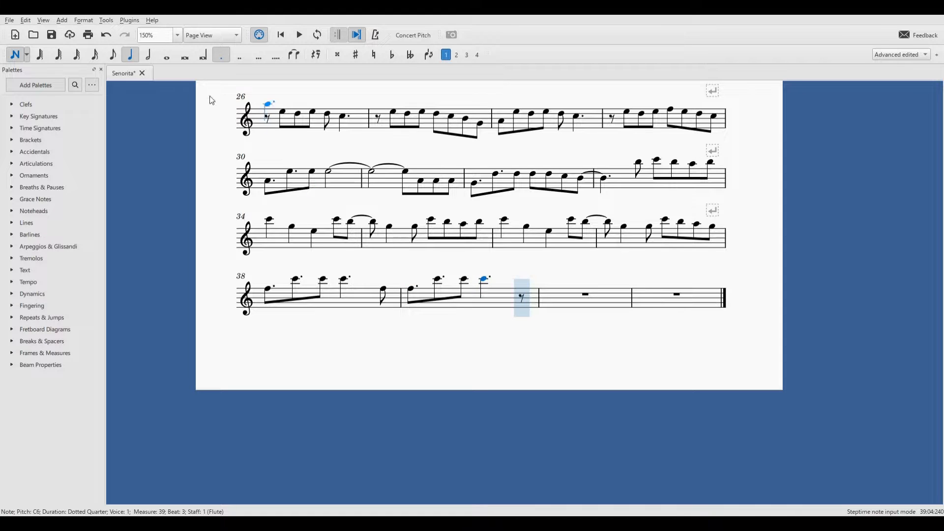
pyautogui.click(112, 54)
pyautogui.click(510, 300)
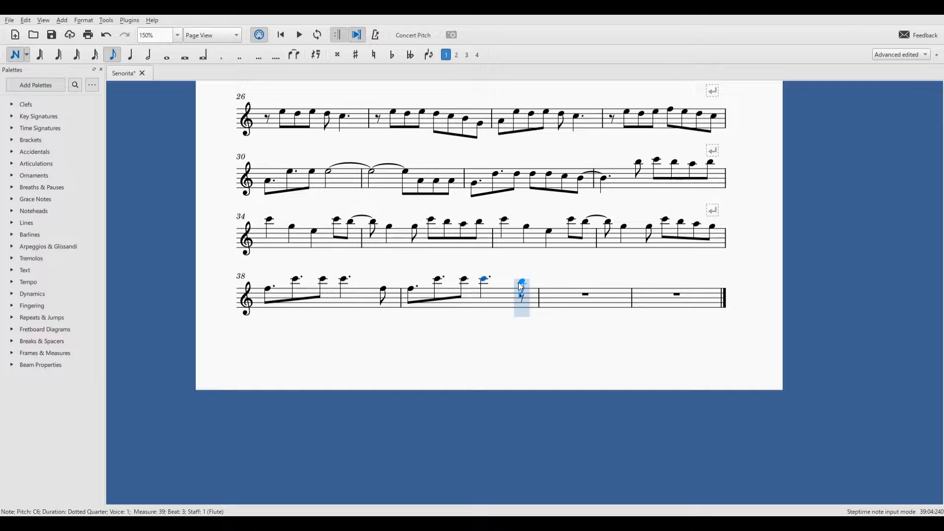
pyautogui.click(520, 283)
# - Enter the eighth notes B5, C6, B5, C6 and B5 in measure 40, followed by a quarter-note G5
pyautogui.click(550, 282)
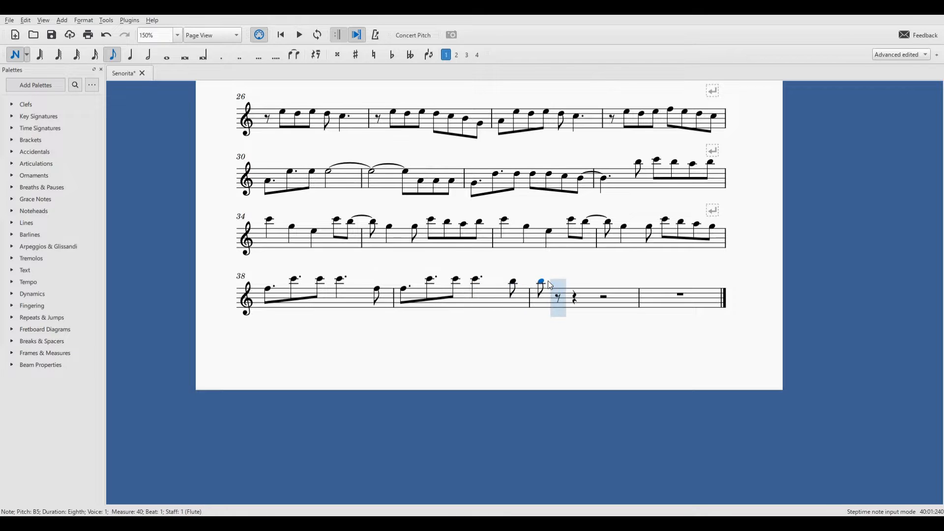
pyautogui.click(559, 282)
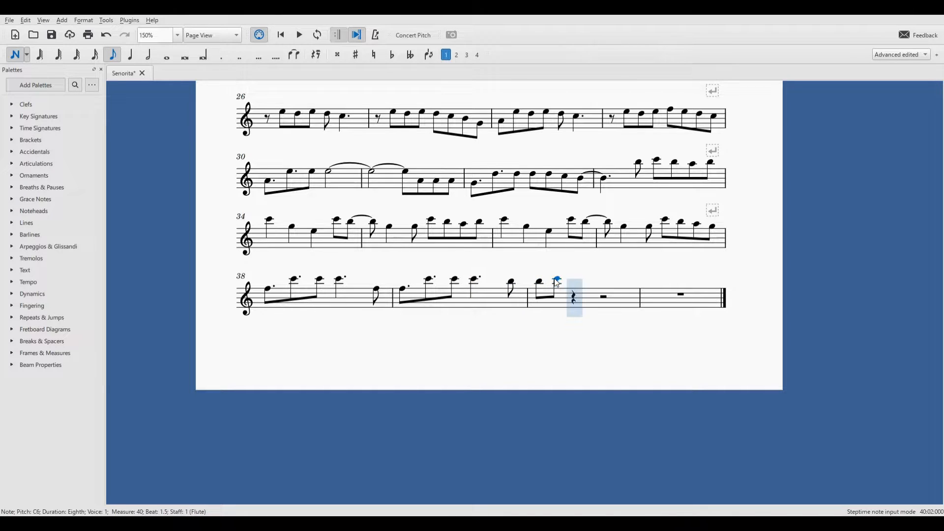
pyautogui.click(575, 282)
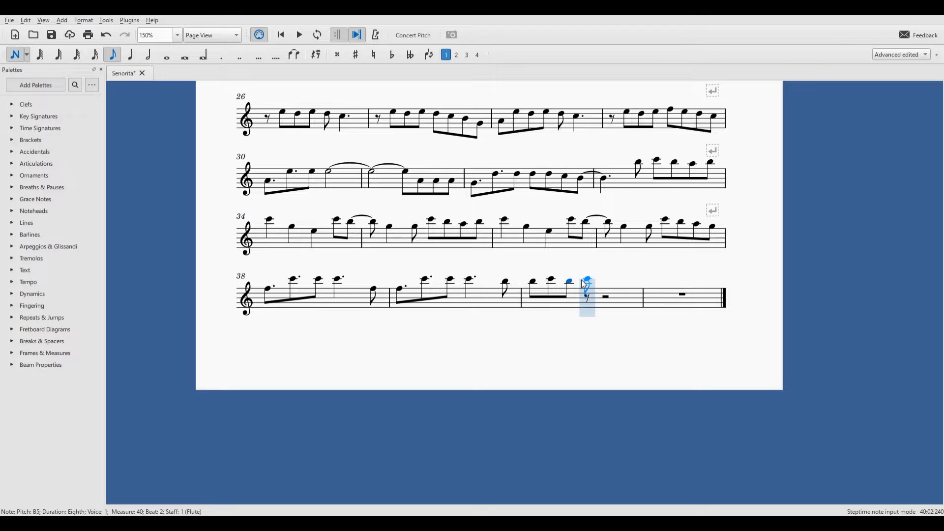
pyautogui.click(585, 283)
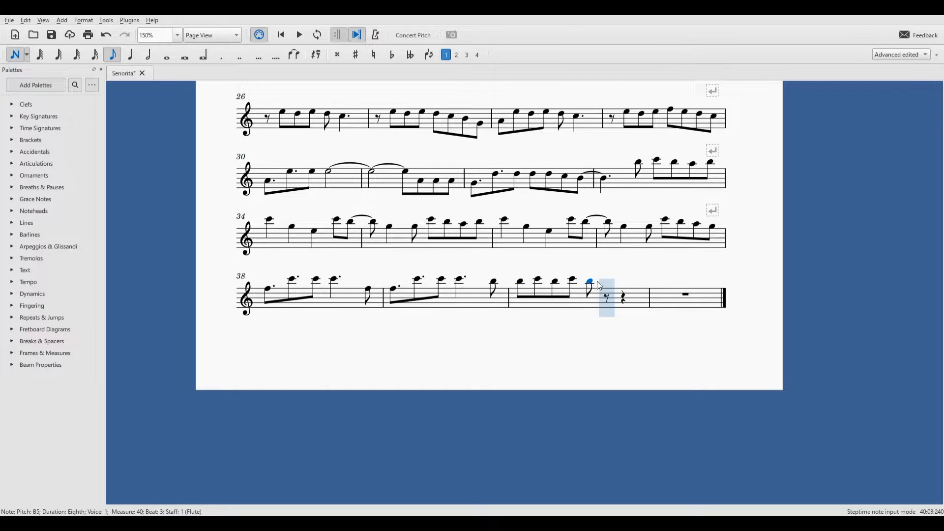
pyautogui.click(601, 282)
pyautogui.press('5')
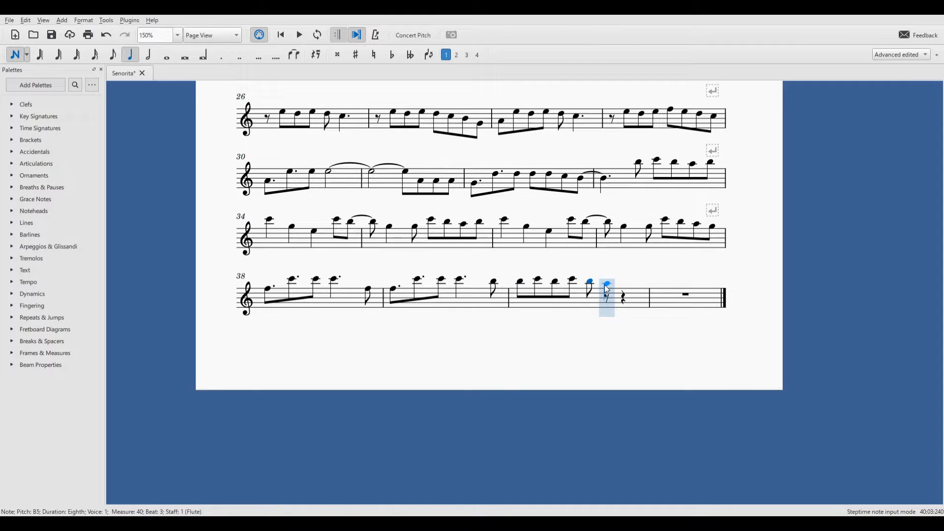
pyautogui.click(607, 287)
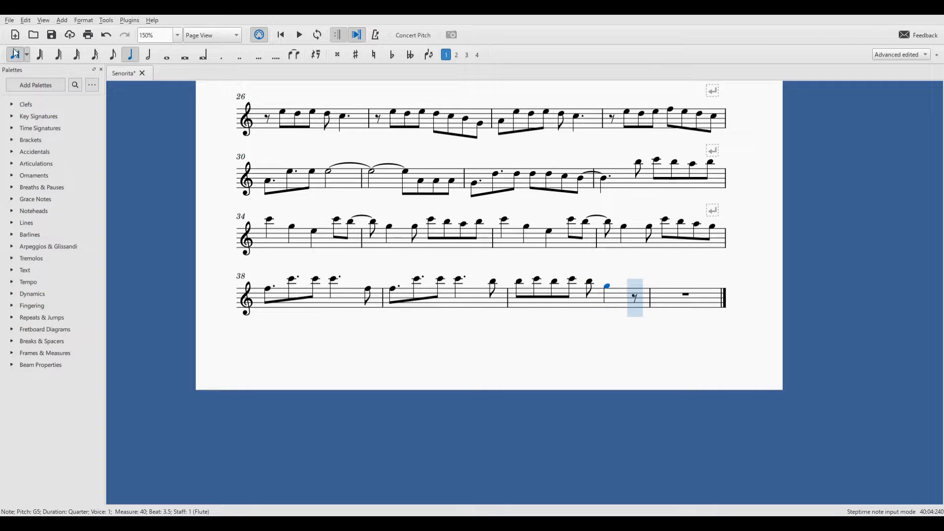
# - Leave note input and tie the last B5 of measure 39 to the first B5 of measure 40
pyautogui.press('Escape')
pyautogui.click(495, 282)
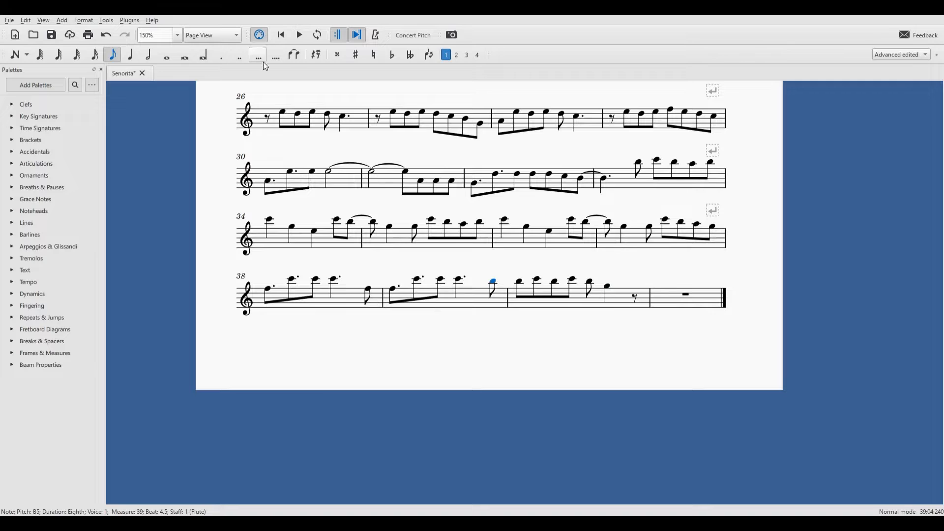
pyautogui.click(295, 55)
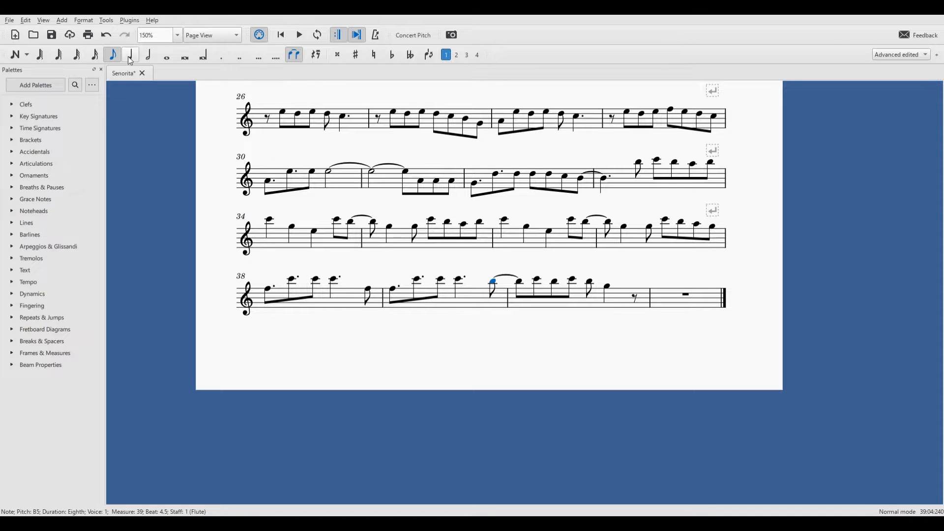
# - End measure 40 with an eighth-note B5 and enter the eighth notes B5, C6, B5, C6 and B5 in measure 41
pyautogui.click(15, 54)
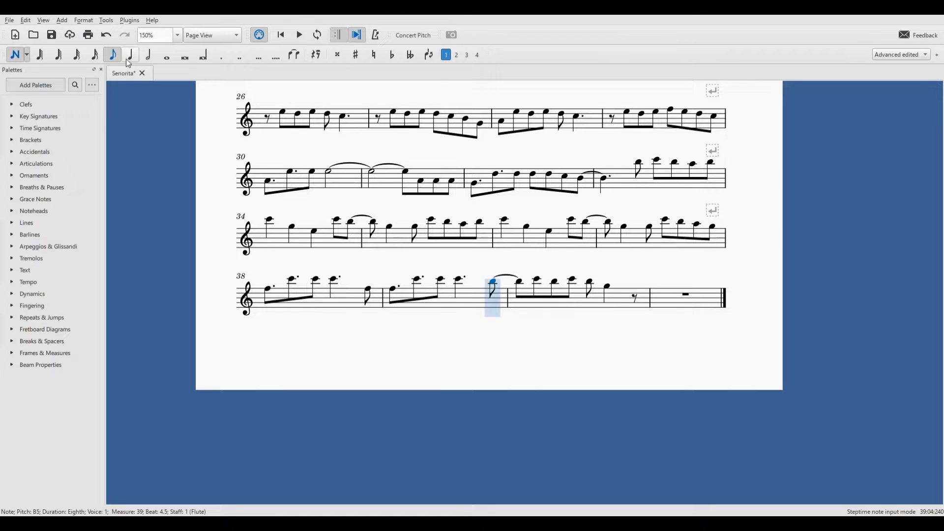
pyautogui.click(634, 284)
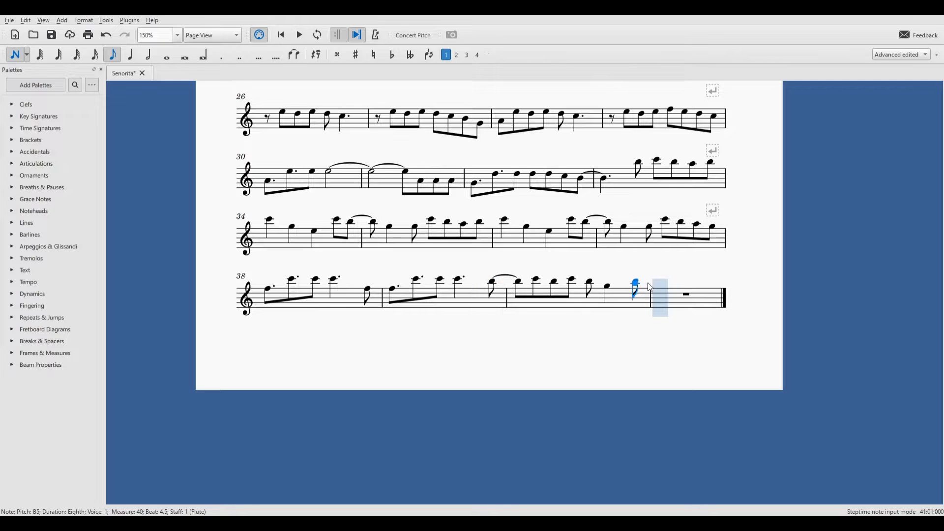
pyautogui.click(659, 285)
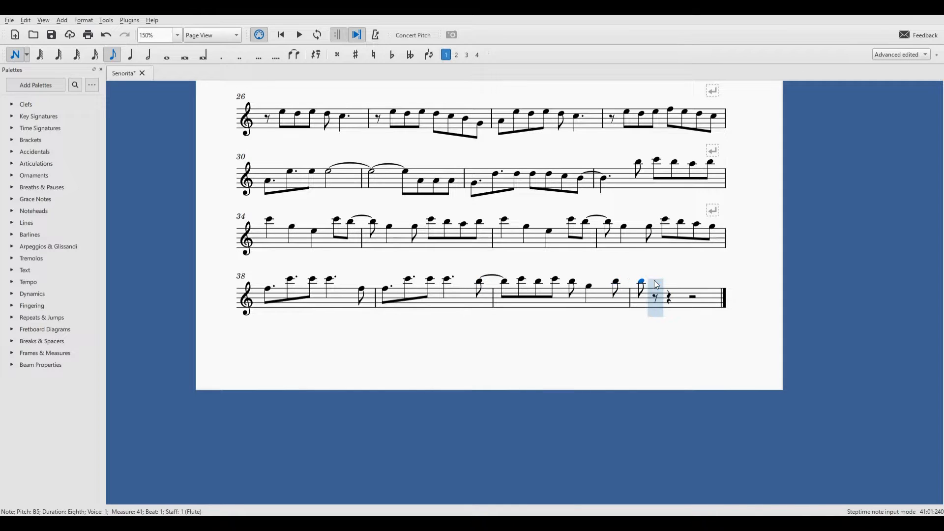
pyautogui.click(659, 283)
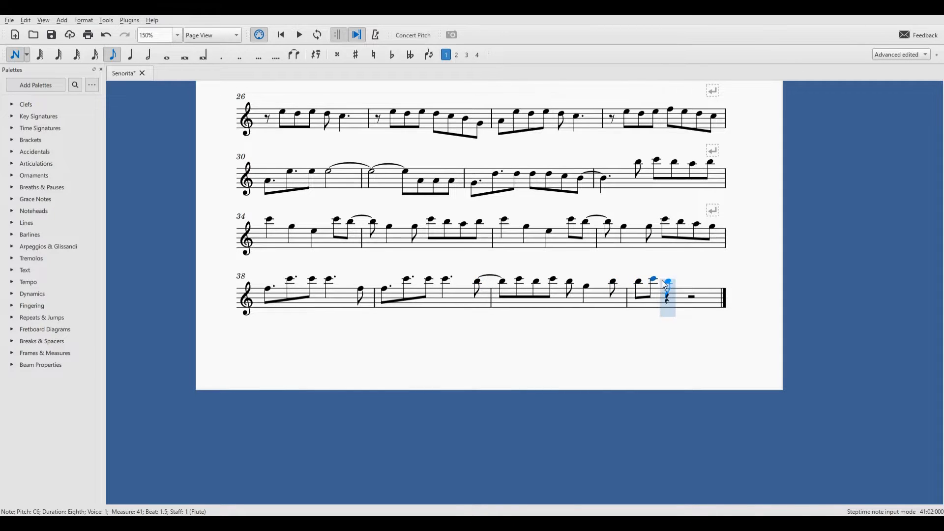
pyautogui.click(664, 282)
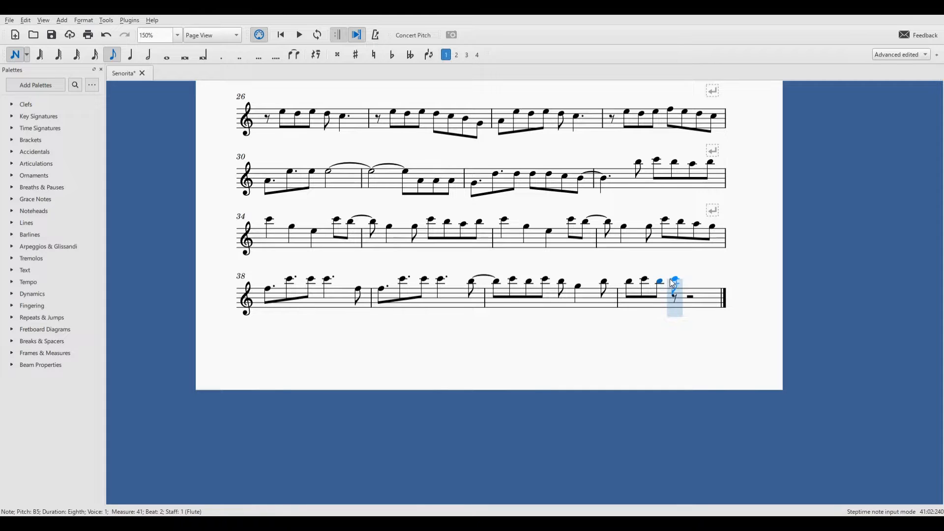
pyautogui.click(674, 284)
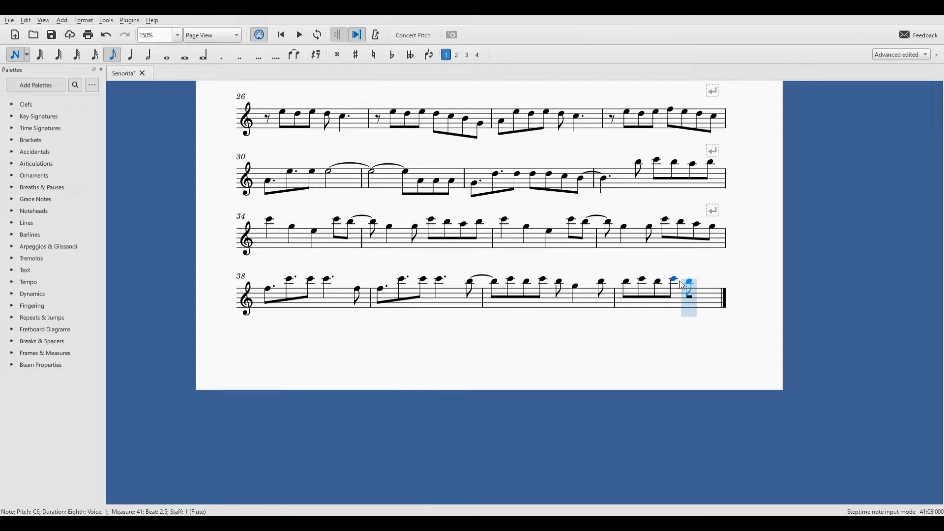
pyautogui.click(684, 287)
# - Complete measure 41 with a quarter-note G5 followed by an eighth-note A5
pyautogui.press('5')
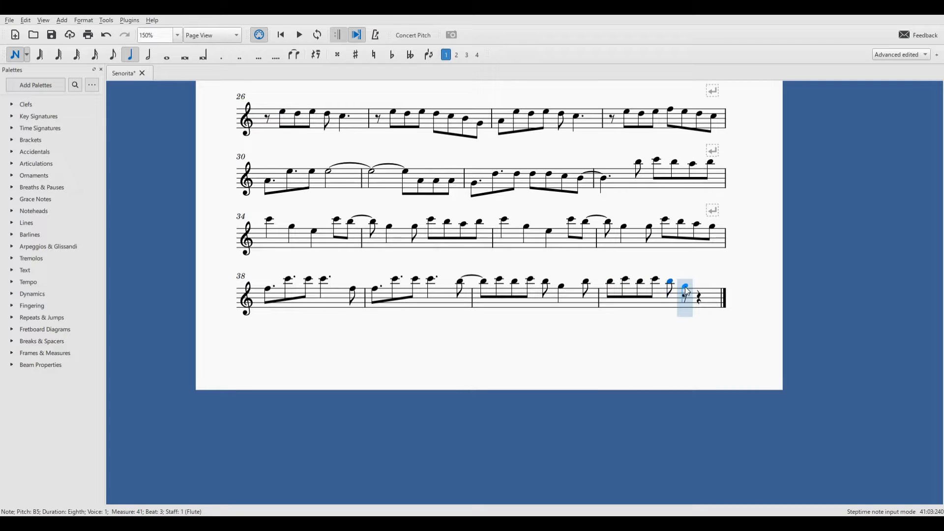
pyautogui.click(687, 291)
pyautogui.press('4')
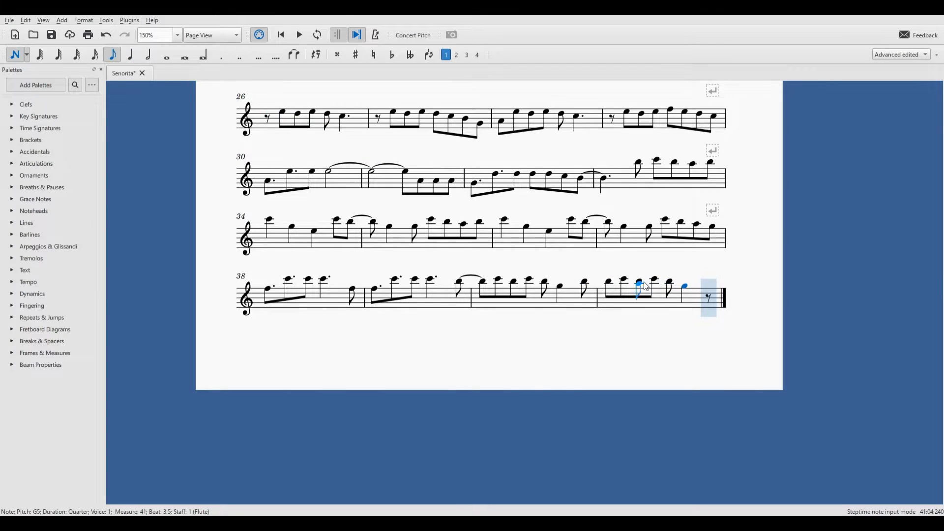
pyautogui.click(710, 284)
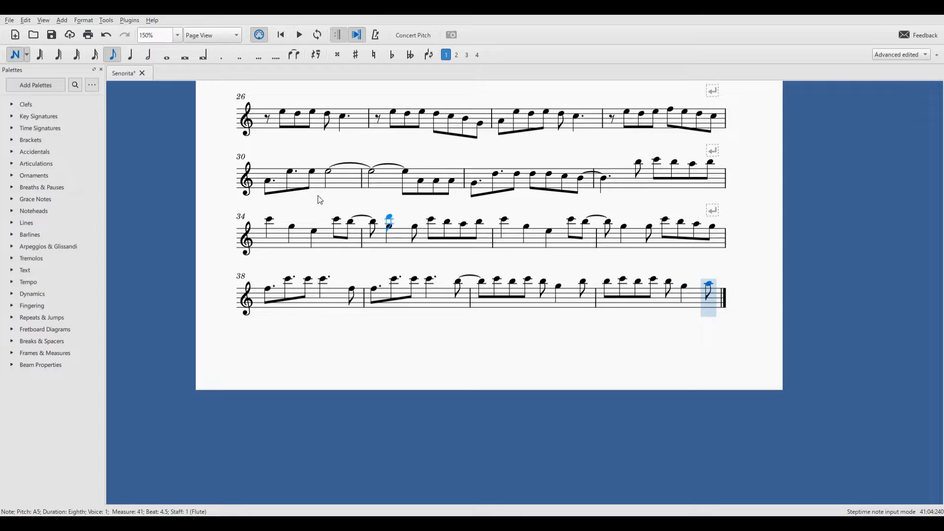
# - Leave note input and tie the last B5 of measure 40 to the first B5 of measure 41
pyautogui.click(11, 56)
pyautogui.click(587, 284)
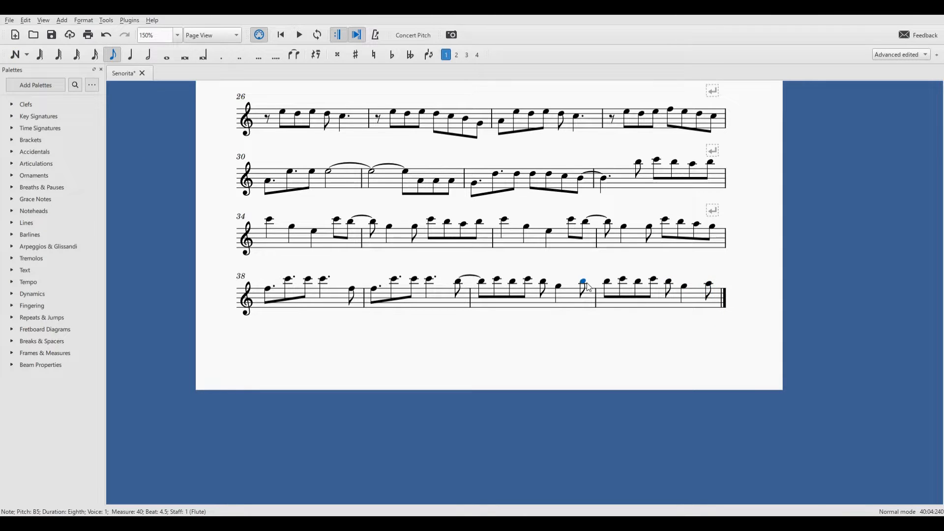
pyautogui.click(296, 59)
# - Play the score back from the opening eighth rest in measure 1, stop the playback and return to the title
pyautogui.click(170, 70)
pyautogui.moveTo(180, 146); pyautogui.dragTo(230, 388)
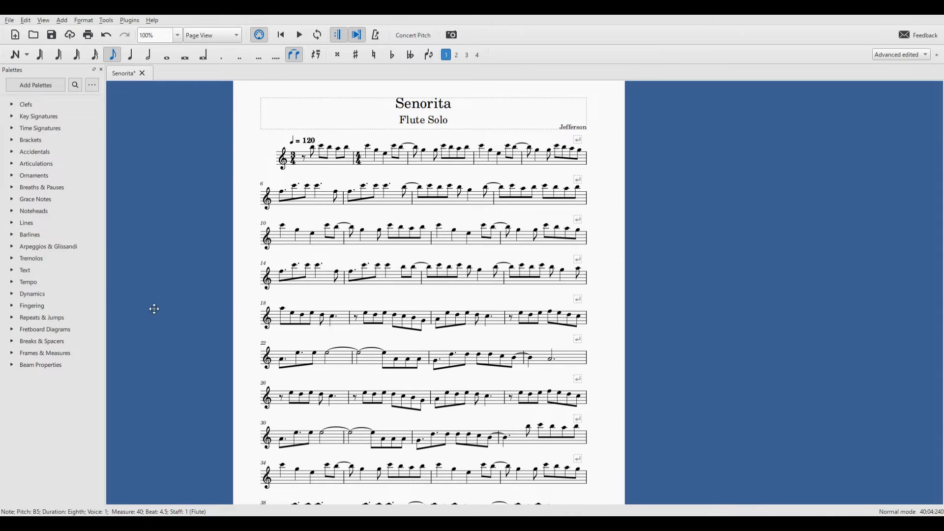
pyautogui.moveTo(154, 310); pyautogui.dragTo(149, 278)
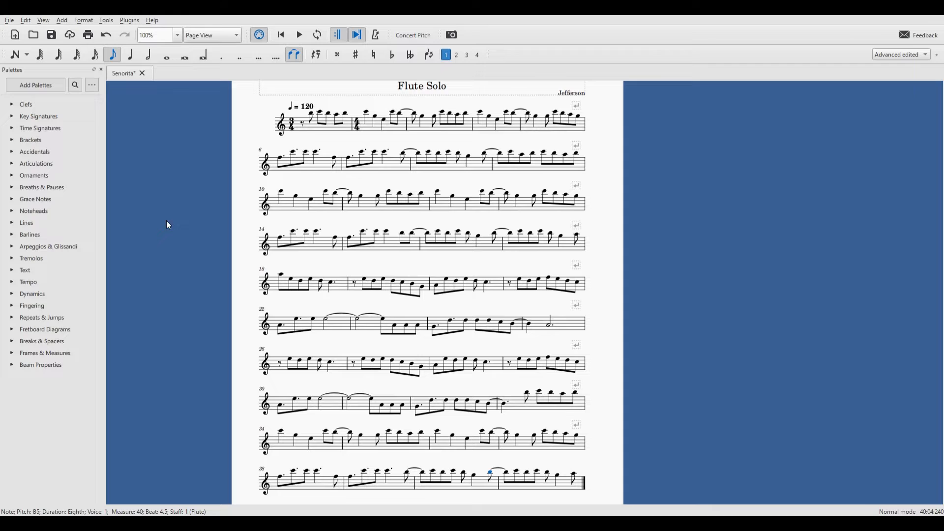
pyautogui.click(301, 124)
pyautogui.click(301, 36)
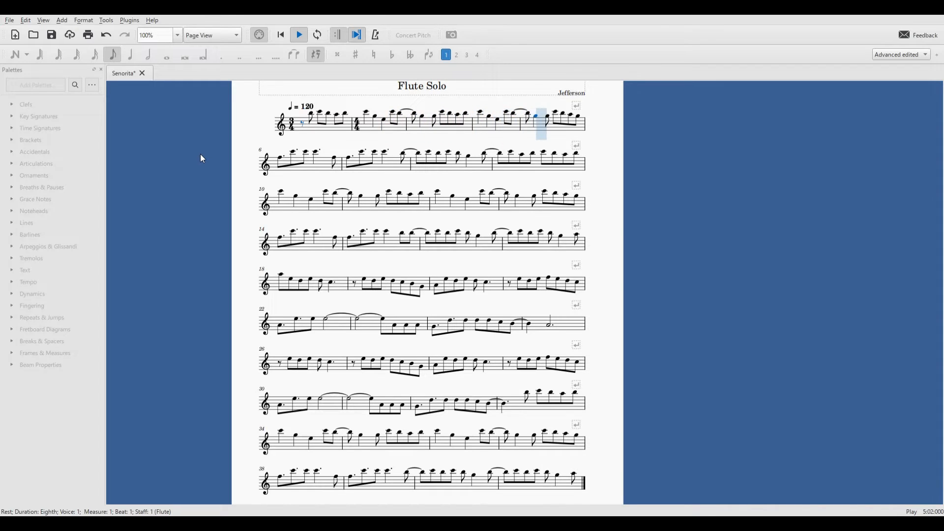
pyautogui.press('space')
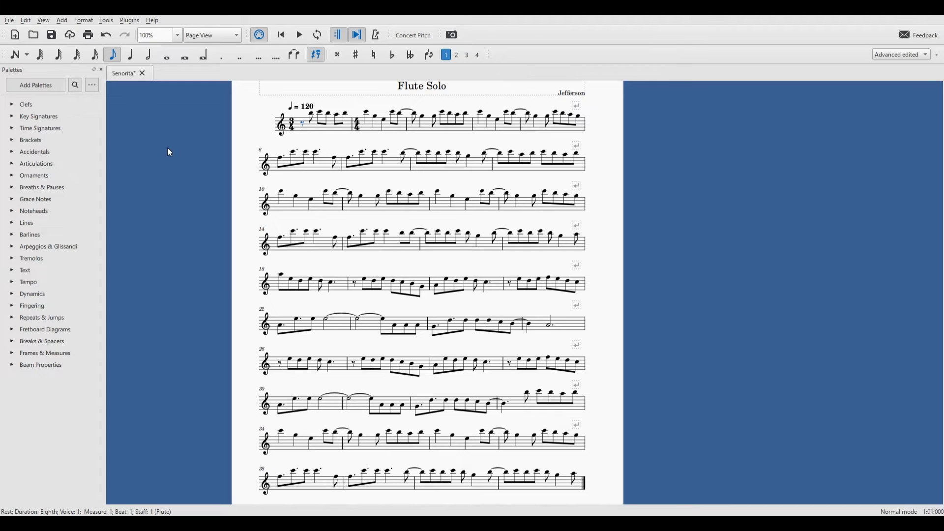
pyautogui.moveTo(167, 253); pyautogui.dragTo(165, 301)
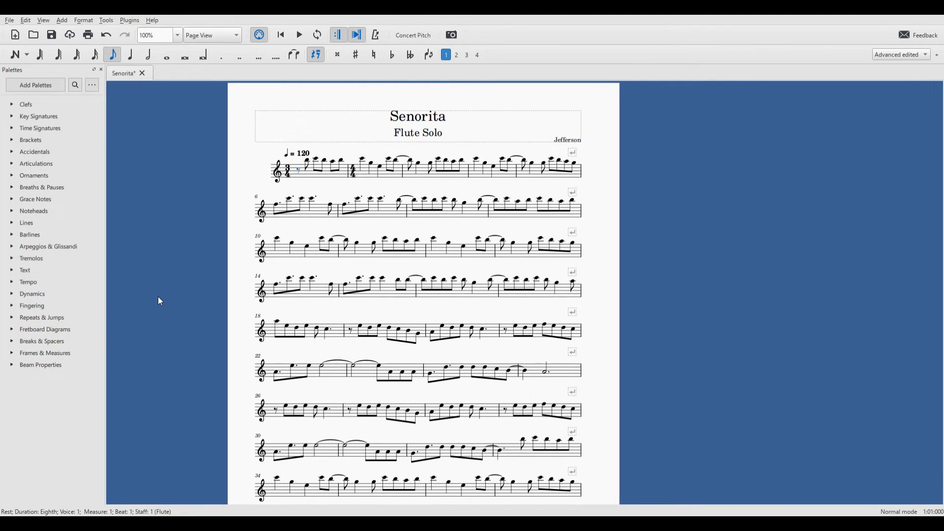